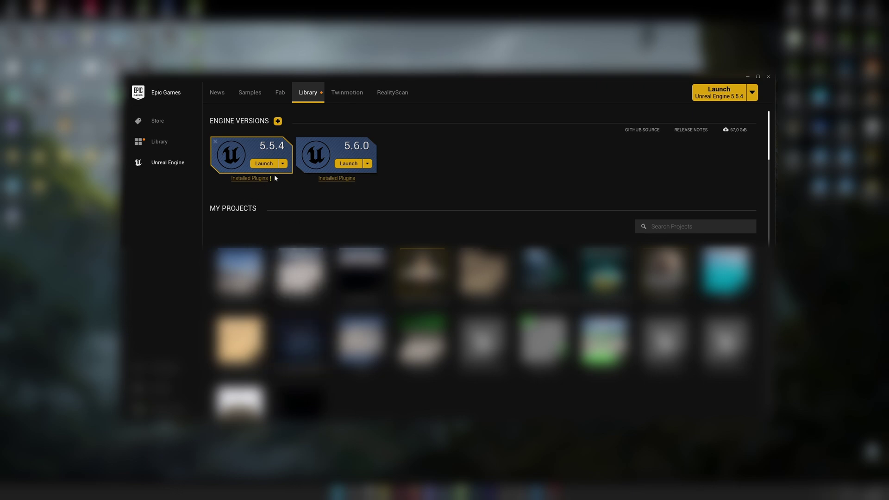
Launch Unreal Engine 5.6.0, set up a Third Person game project with the Platforming variant, and select its project name for editing
click(350, 164)
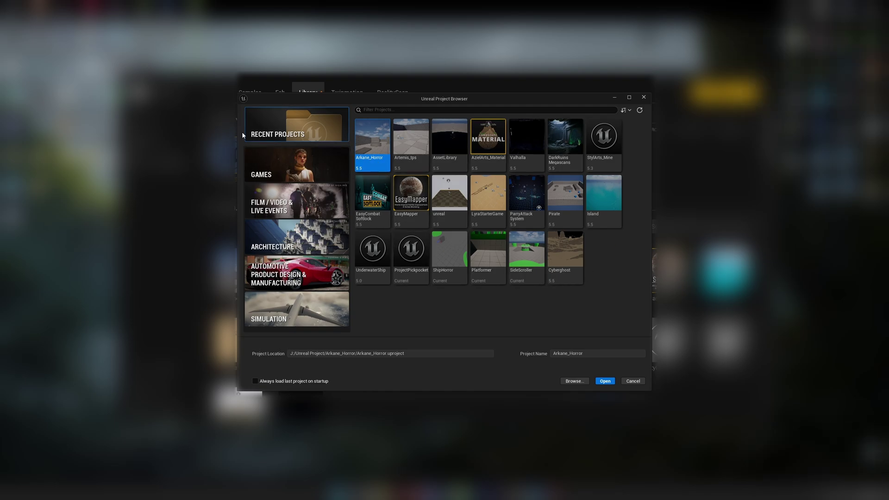
click(336, 163)
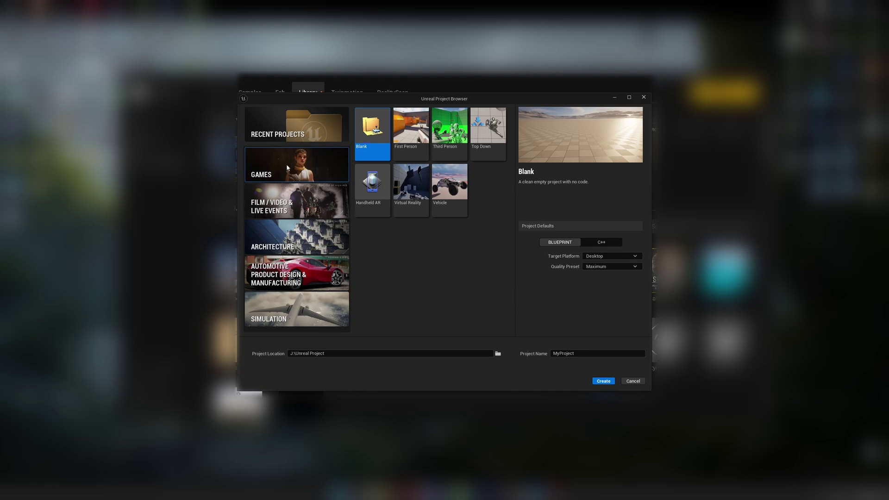
click(449, 139)
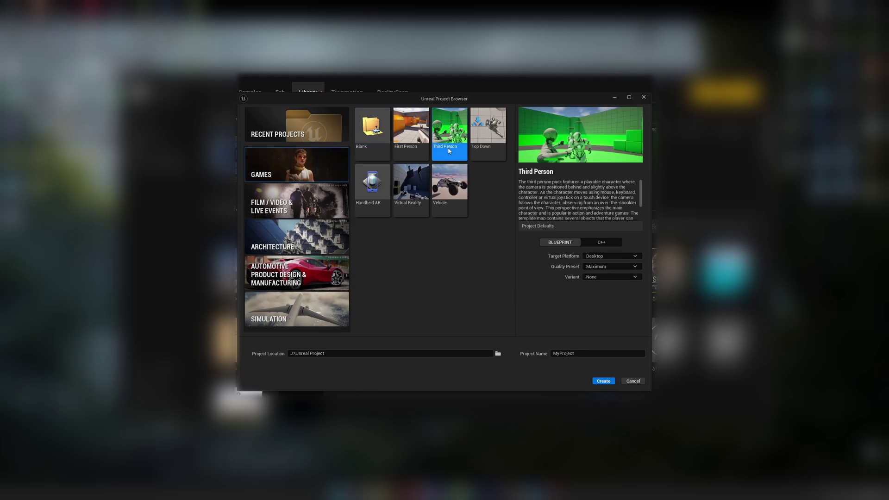
click(596, 277)
click(601, 302)
click(585, 354)
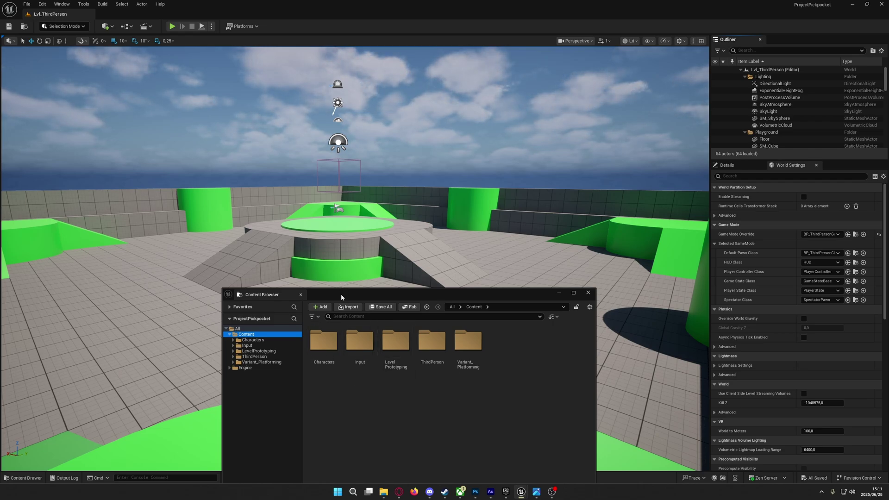
Reposition the floating Content Browser low over the viewport and show the Details panel instead of World Settings
drag(341, 295, 367, 255)
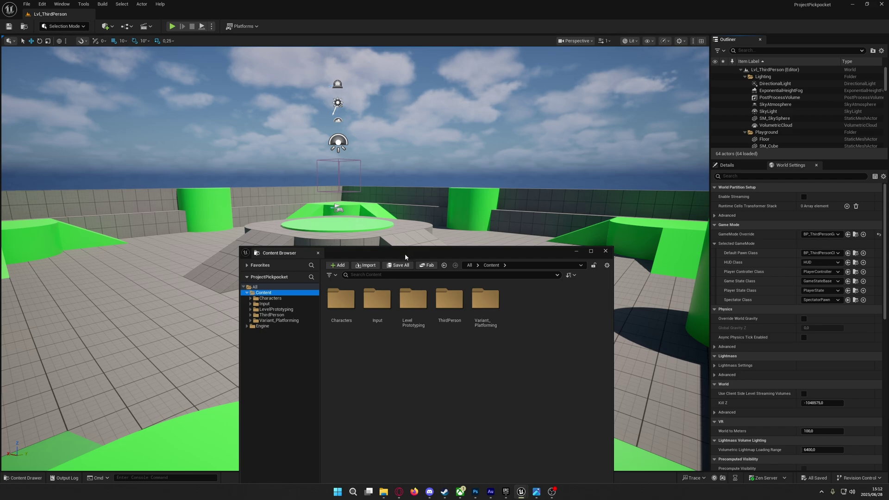
drag(405, 255, 398, 265)
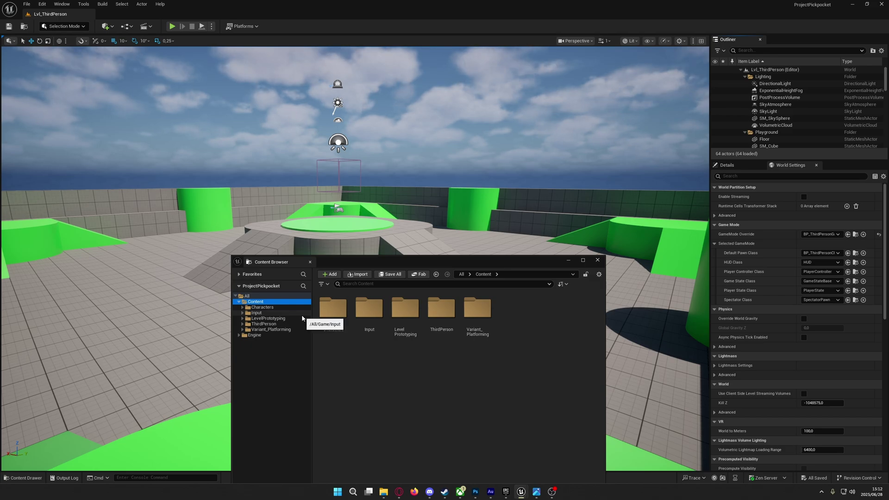
drag(338, 265, 372, 269)
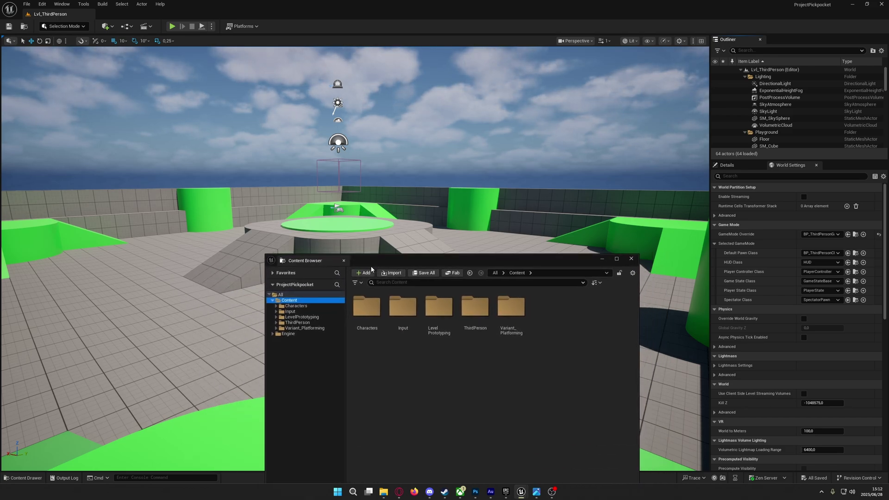
click(737, 167)
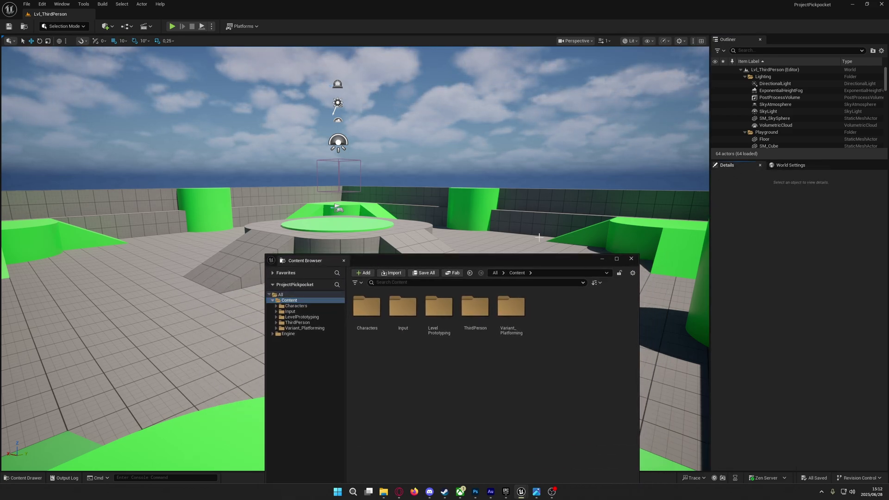
drag(474, 268, 470, 319)
Open the Lvl_Platforming level from the Variant_Platforming content folder
right_drag(466, 258, 387, 102)
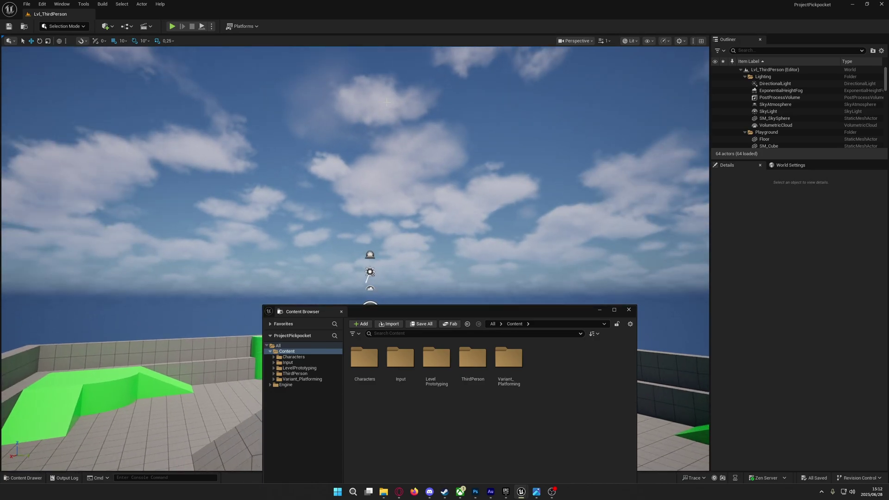
right_drag(488, 155, 498, 296)
right_drag(408, 292, 416, 293)
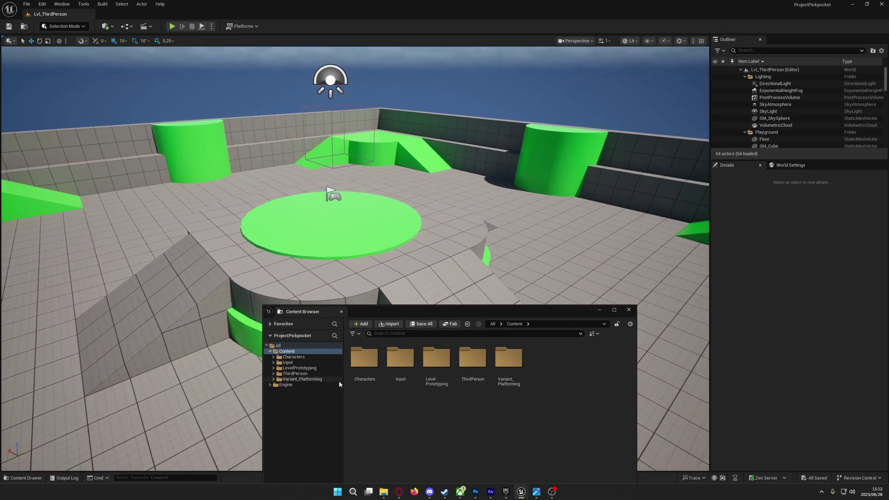
click(322, 380)
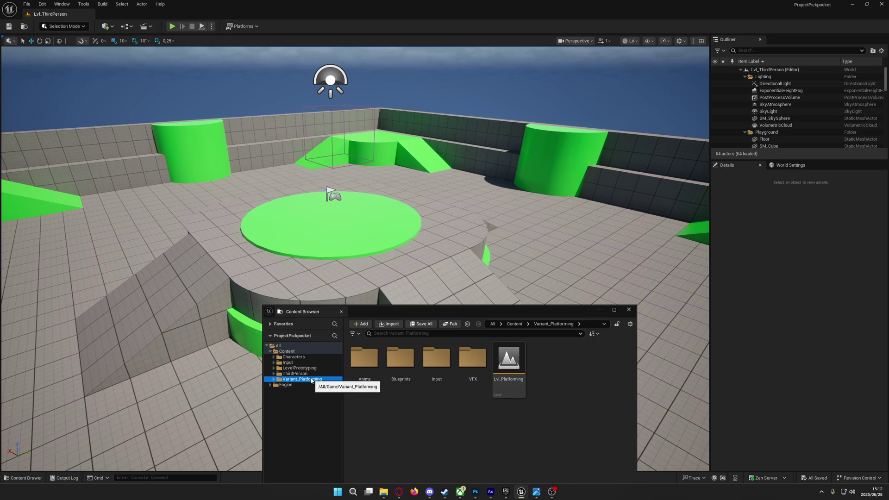
double_click(514, 389)
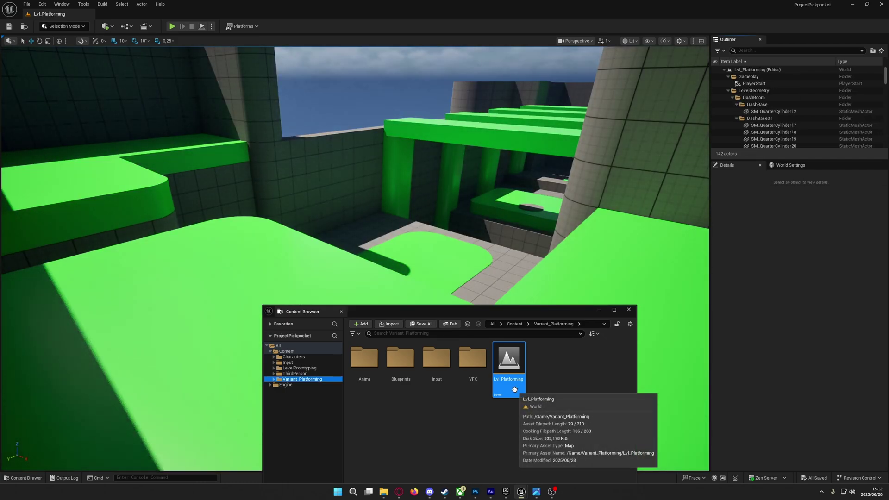
Minimise the Content Browser and start a play session of the Lvl_Platforming level in the viewport
key(w)
right_drag(356, 185, 452, 255)
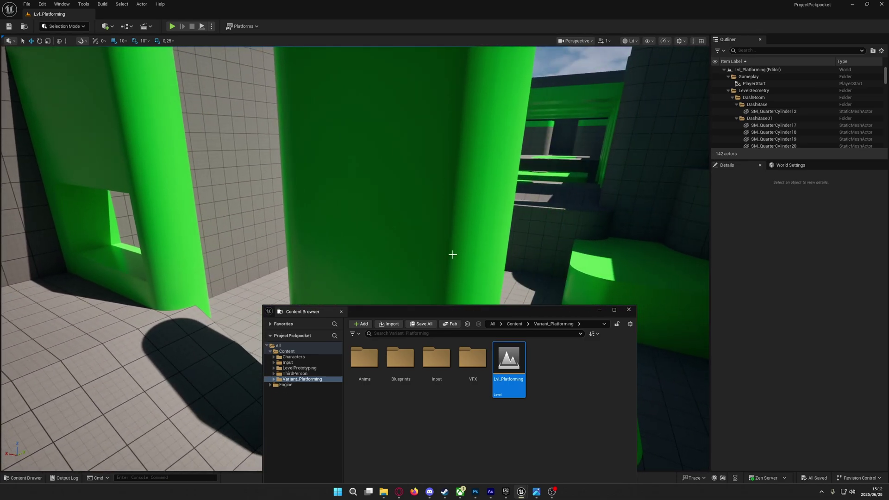
click(598, 310)
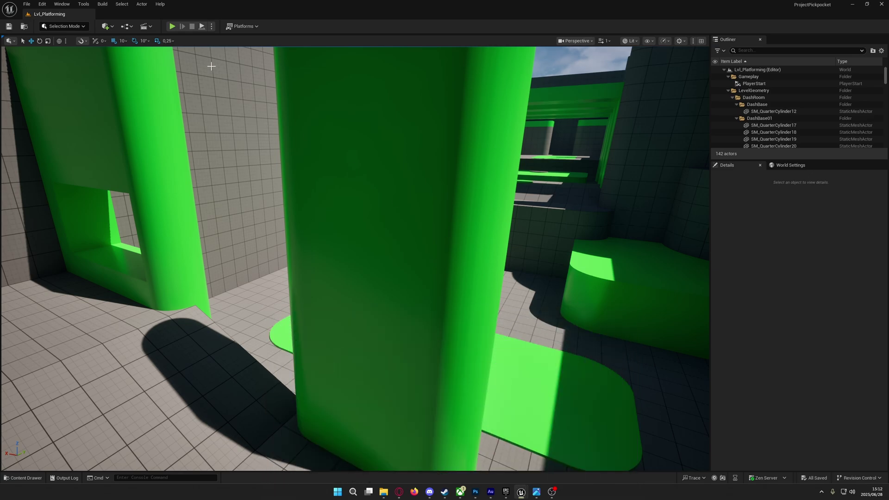
click(172, 27)
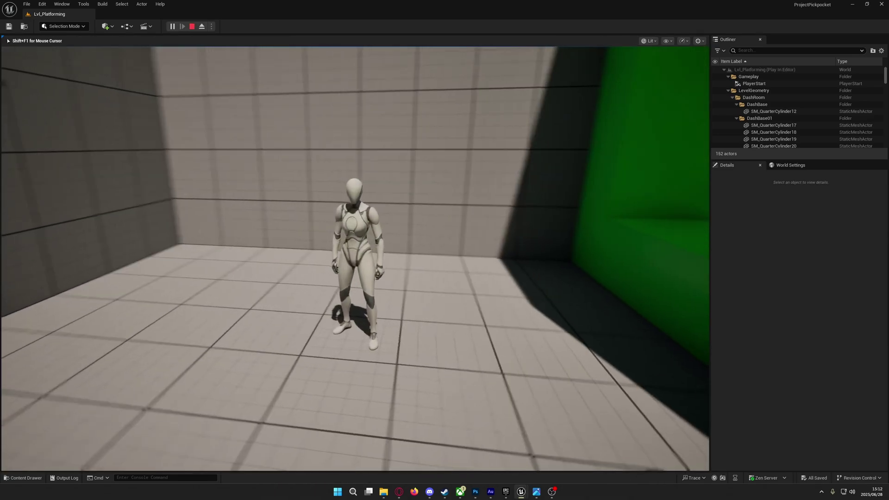
Run the character forward and backward across the level floor to test its basic movement
key(w)
key(w)
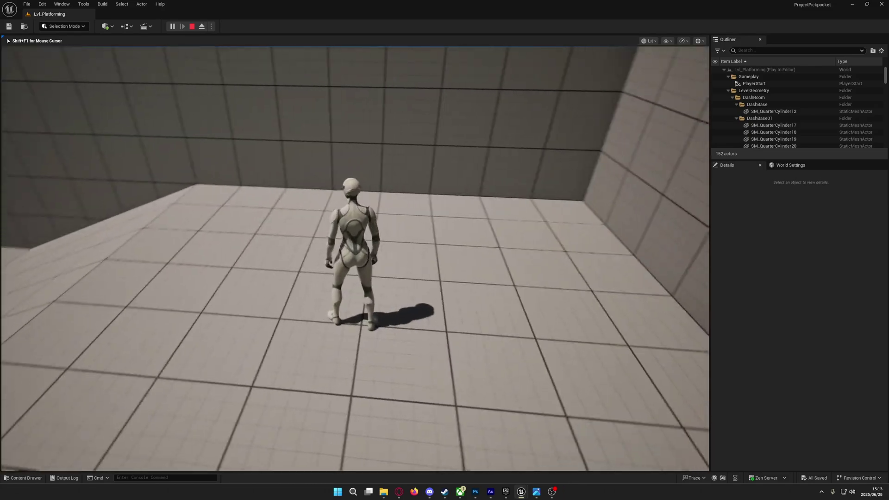
key(w)
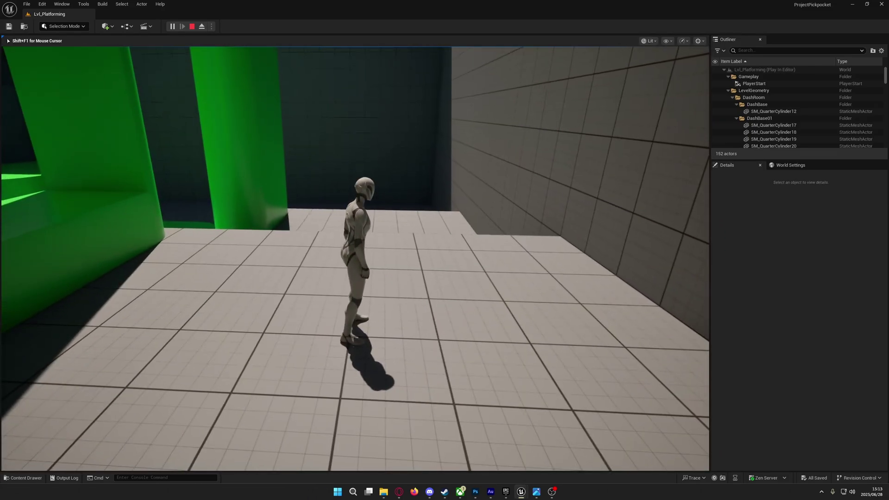
key(w)
key(s)
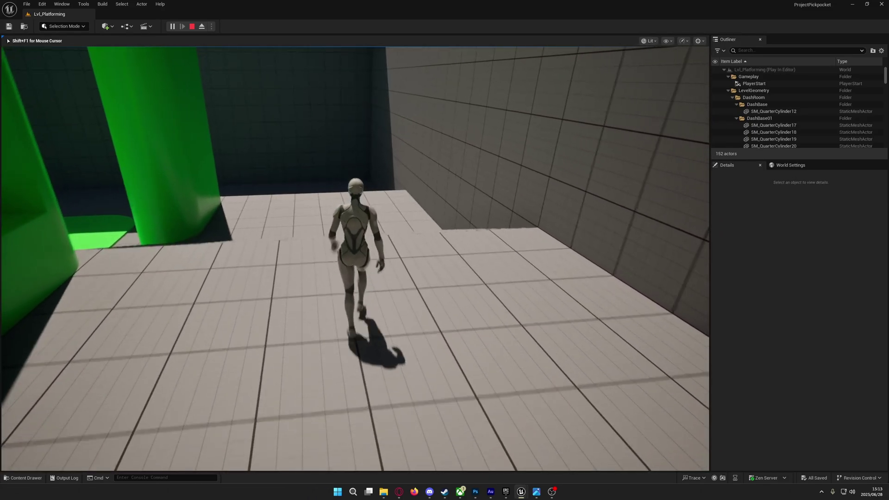
key(w)
key(s)
key(w)
key(s)
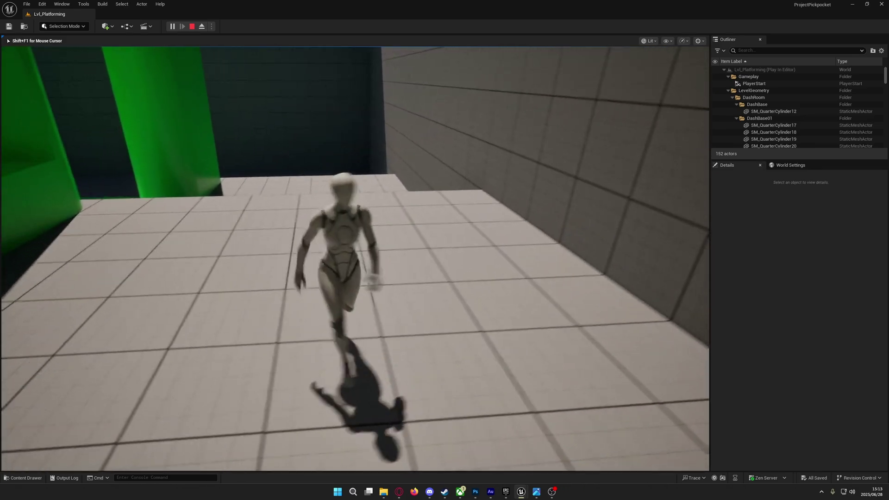
key(w)
key(s)
key(w)
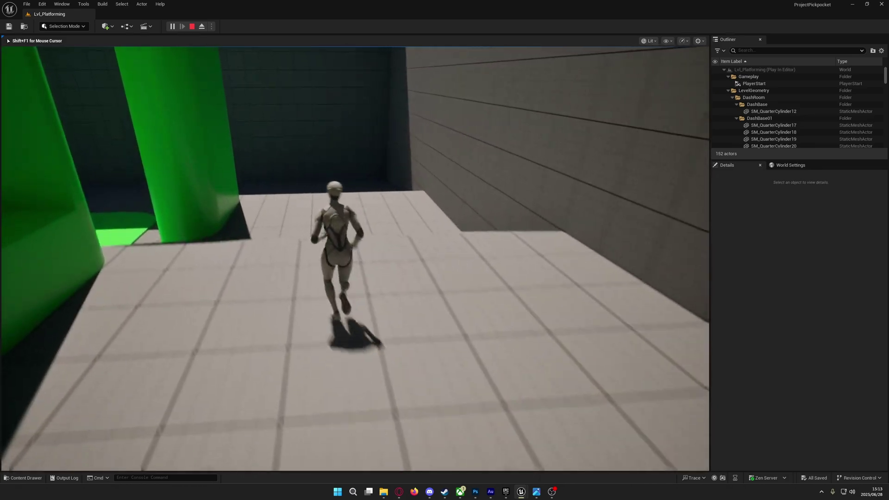
key(s)
key(w)
Test the character's double jump and dash around the raised green platform beside the wall
key(space)
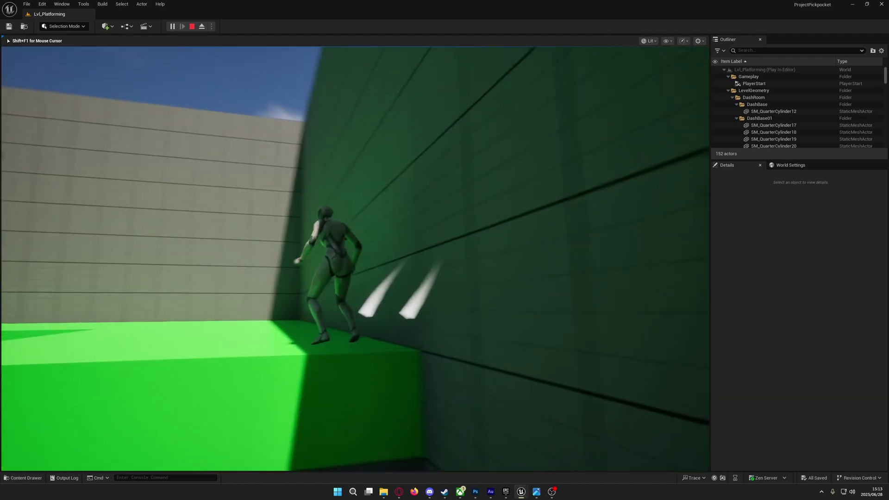
key(space)
key(shift)
key(w)
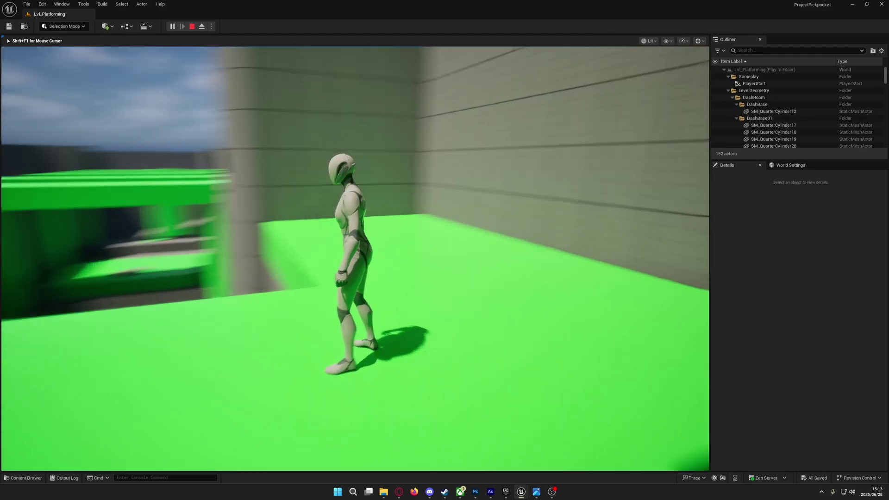
Walk and double-jump the character across the raised green platforms, and end the play session
key(w)
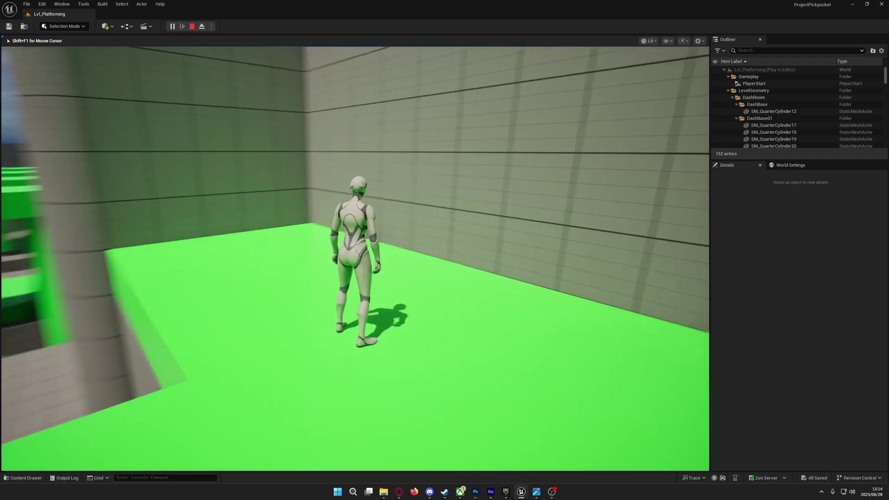
key(a)
key(w)
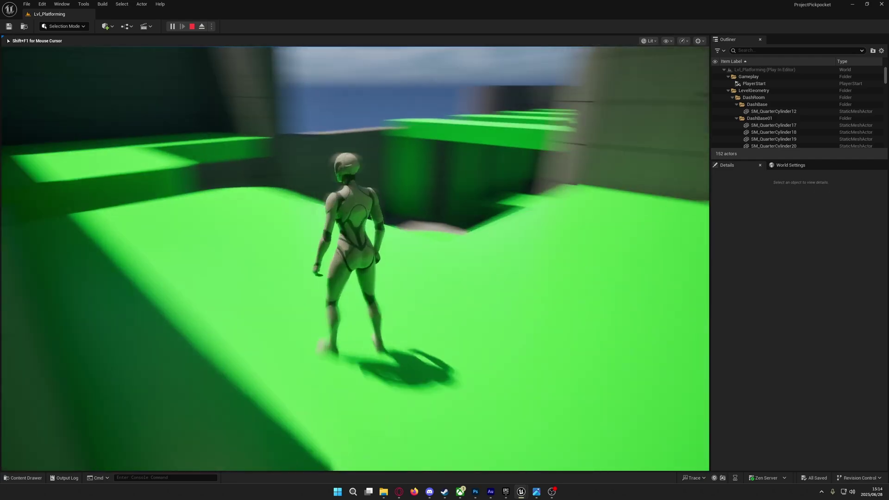
key(space)
key(space)
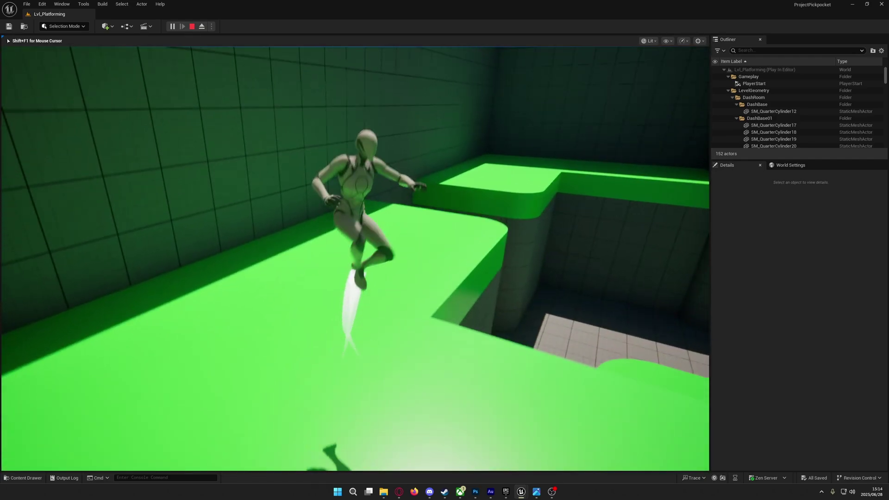
key(w)
key(space)
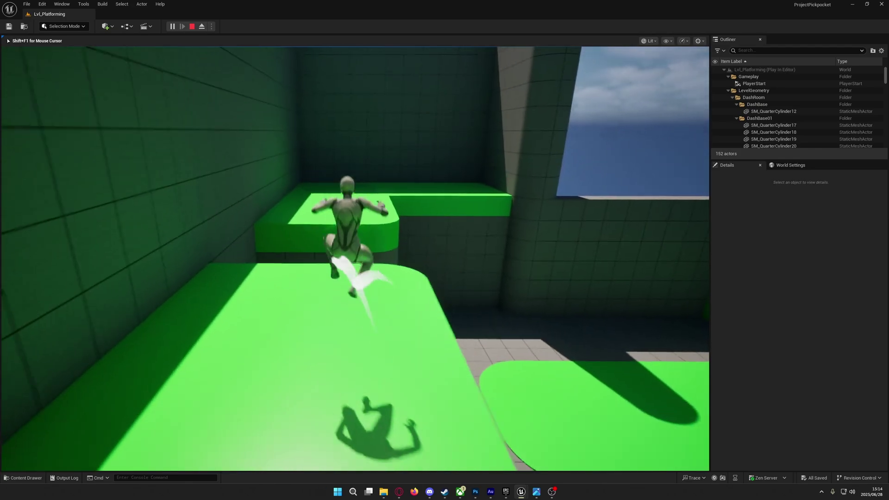
key(w)
key(space)
key(w)
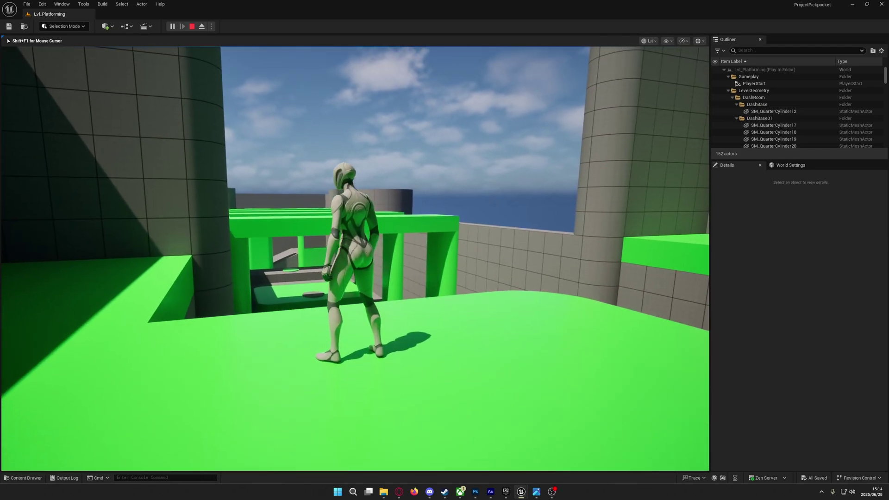
key(Escape)
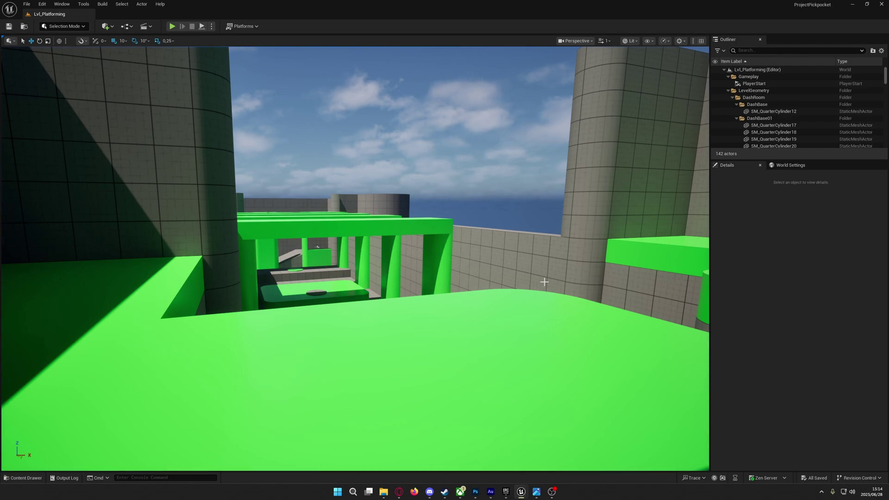
Restore the Content Browser, view the BP_Player blueprint from Variant_Platforming's Blueprints folder, and minimise its editor
mouse_move(518, 491)
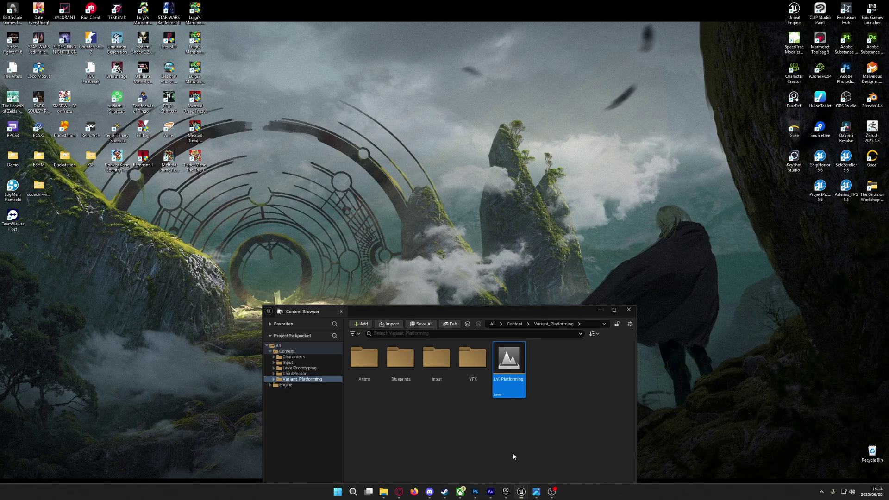
click(512, 453)
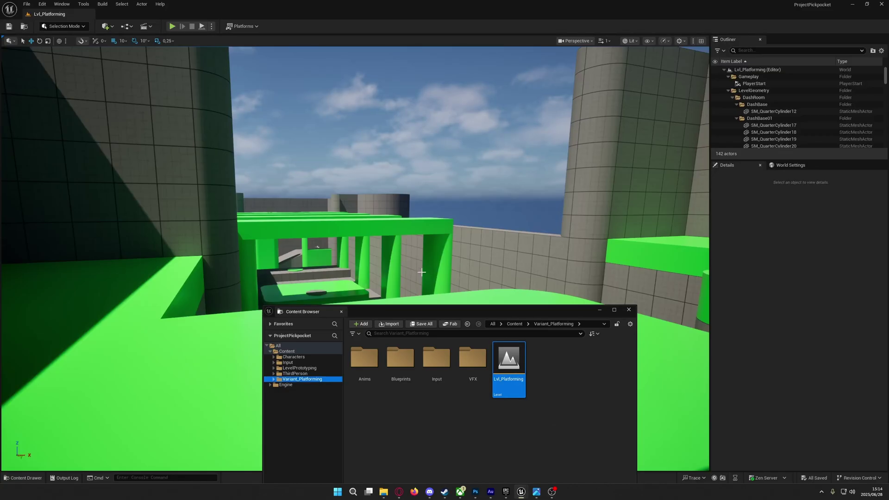
drag(433, 313, 415, 221)
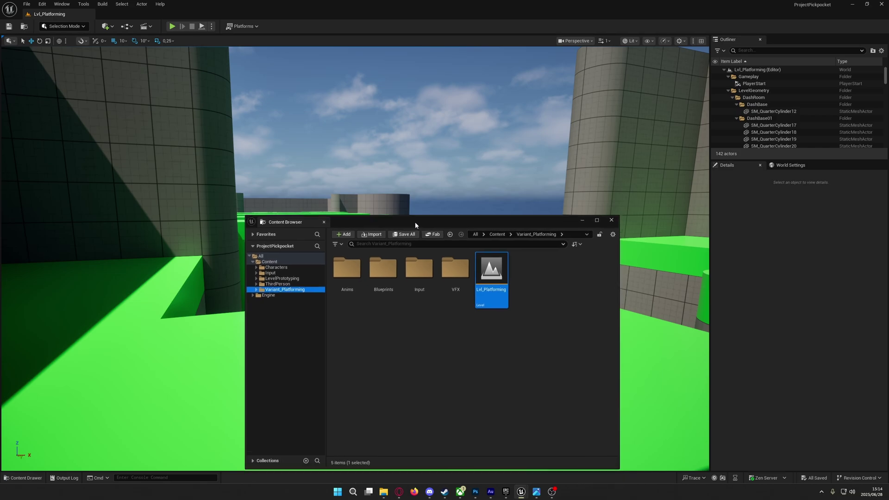
click(380, 287)
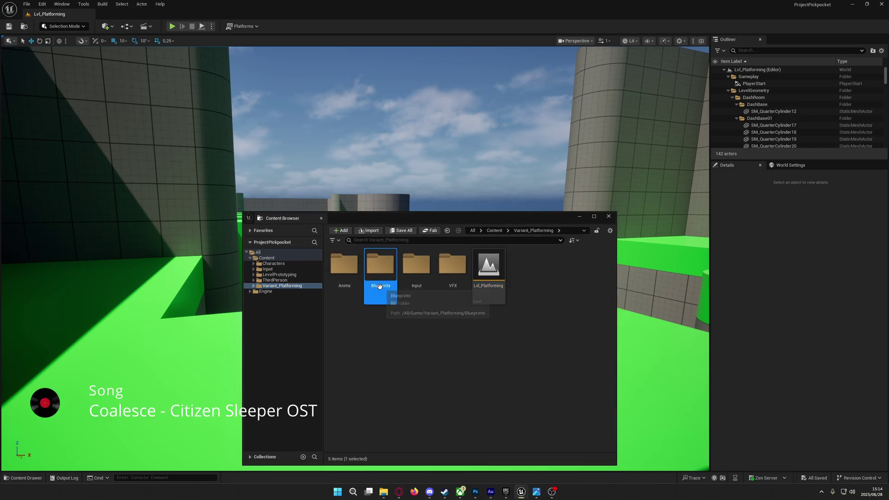
double_click(380, 286)
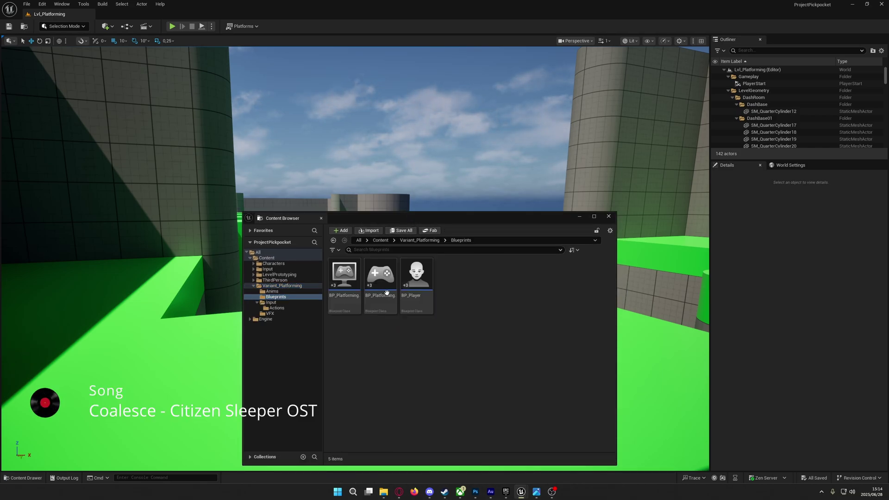
double_click(413, 297)
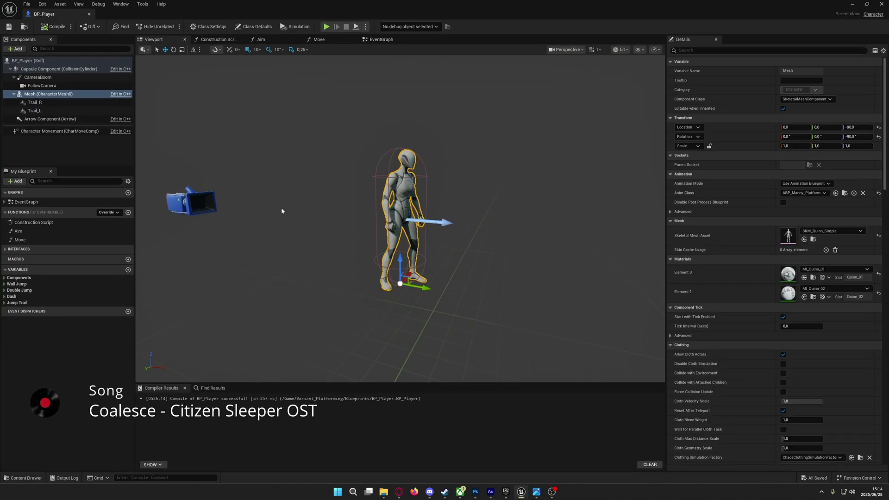
click(851, 5)
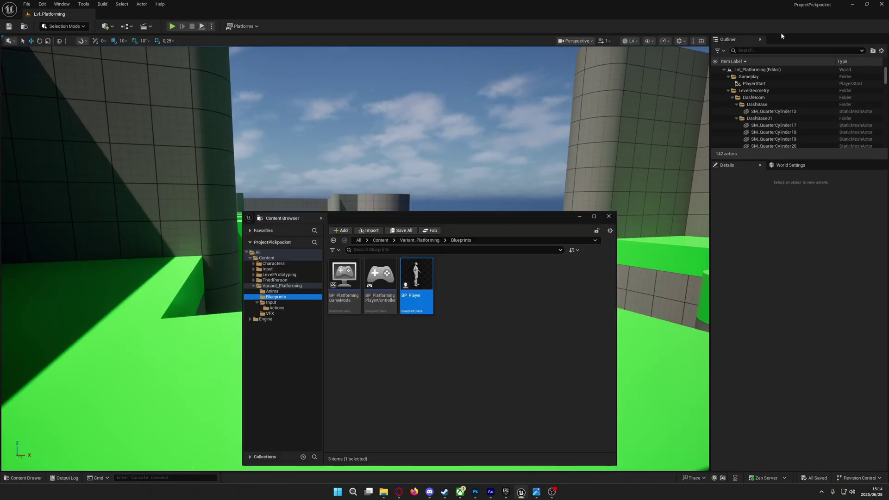
Reopen BP_Player and examine its components: capsule, camera boom, follow camera, mesh, trails, arrow and character movement
double_click(418, 295)
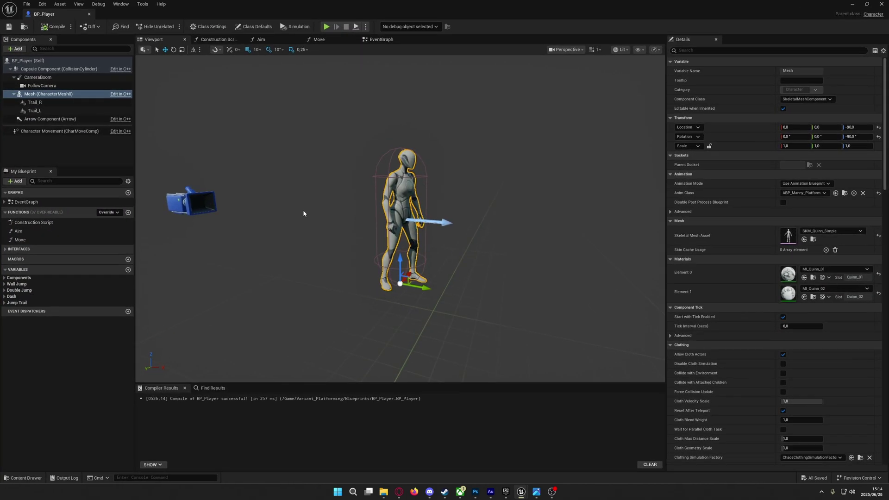
click(190, 207)
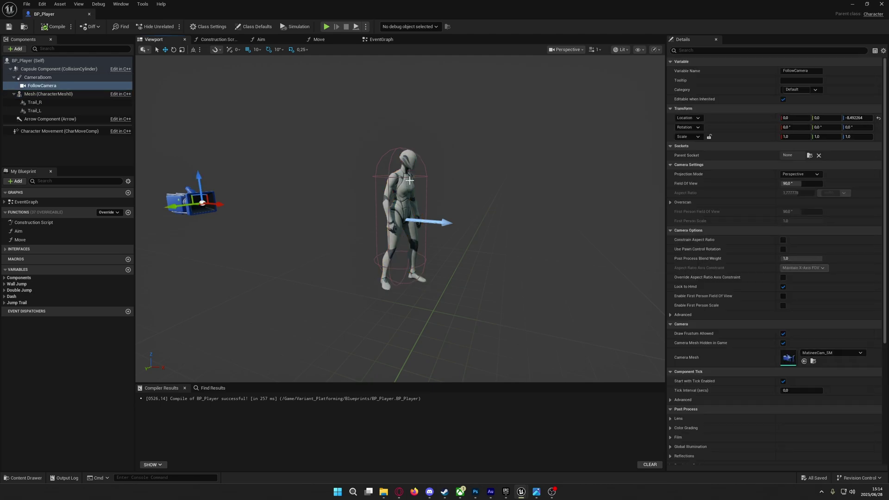
click(389, 168)
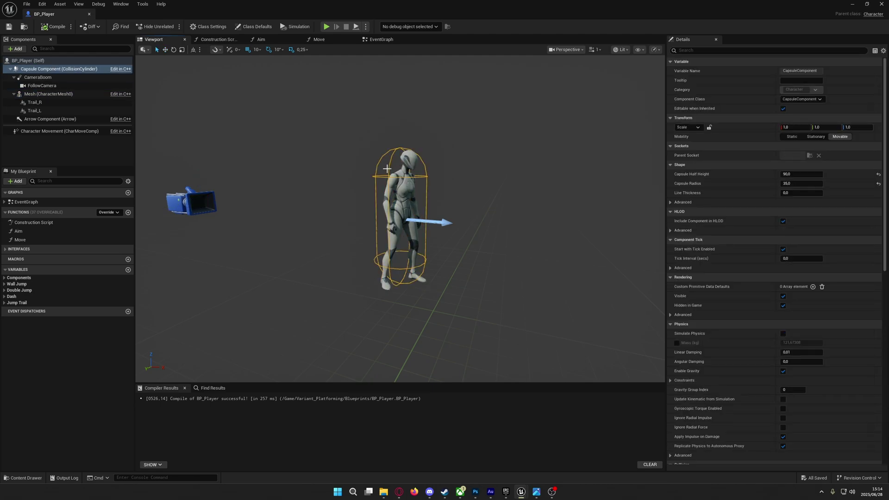
click(47, 77)
click(46, 86)
click(43, 94)
click(43, 102)
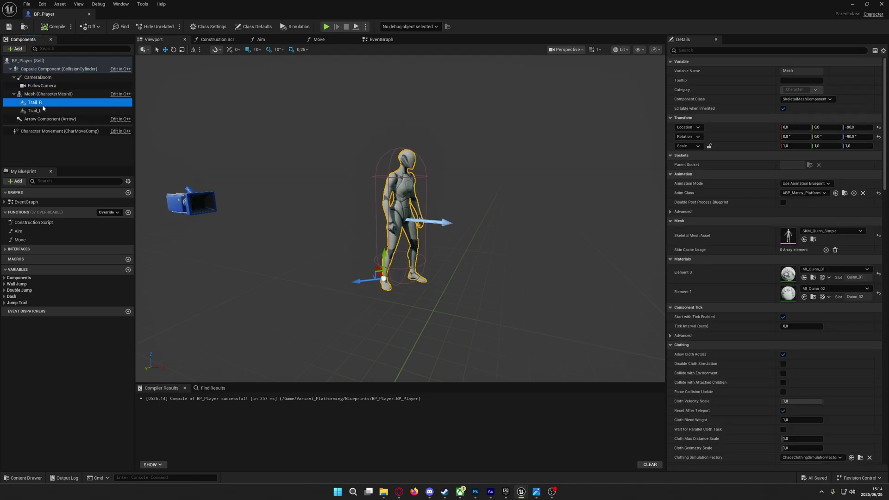
click(44, 111)
click(44, 119)
click(60, 132)
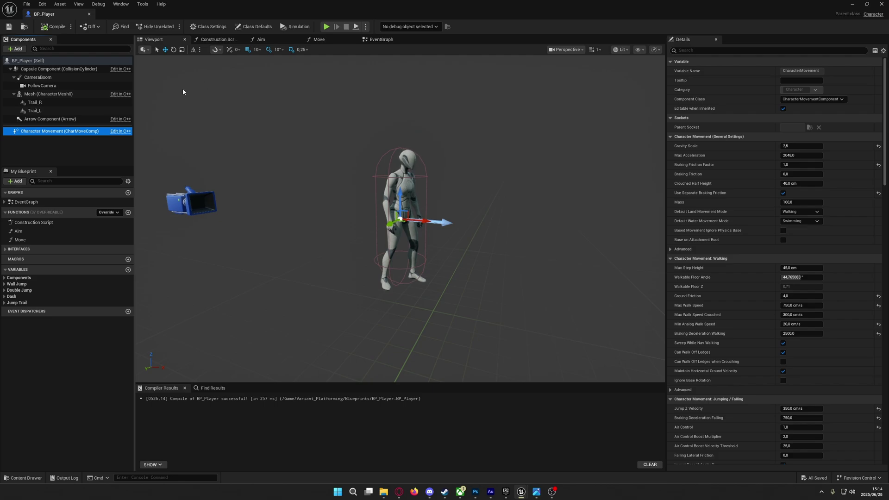
Look over the EventGraph of BP_Player up to its first node groups, and view the character from the front in the Viewport
click(381, 39)
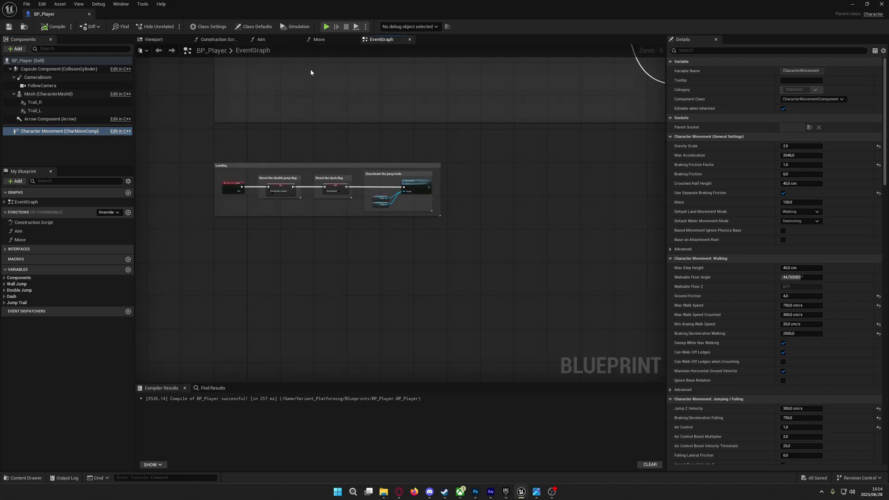
right_drag(311, 72, 324, 320)
scroll(321, 283, down, 5)
right_drag(324, 139, 325, 324)
scroll(348, 163, up, 5)
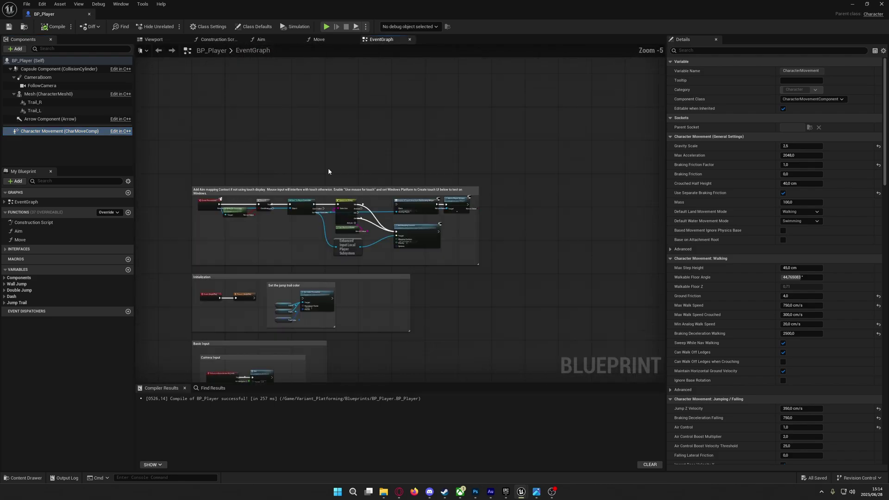
scroll(328, 171, up, 1)
click(170, 41)
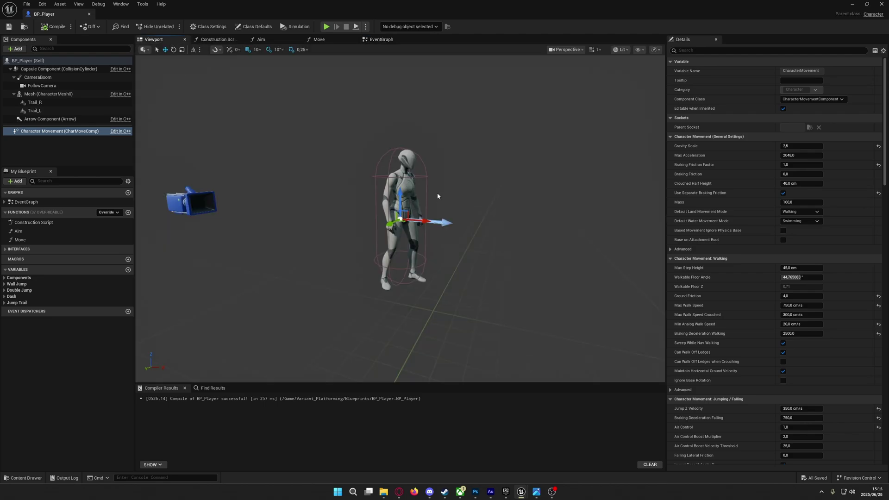
key(d)
right_drag(437, 196, 487, 202)
key(a)
key(w)
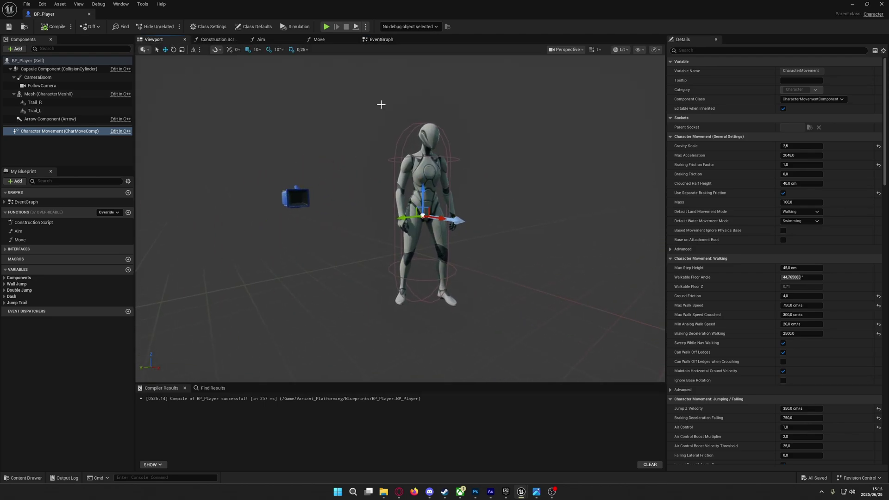
View the Construction Script, Aim and Move function graphs of BP_Player
click(218, 39)
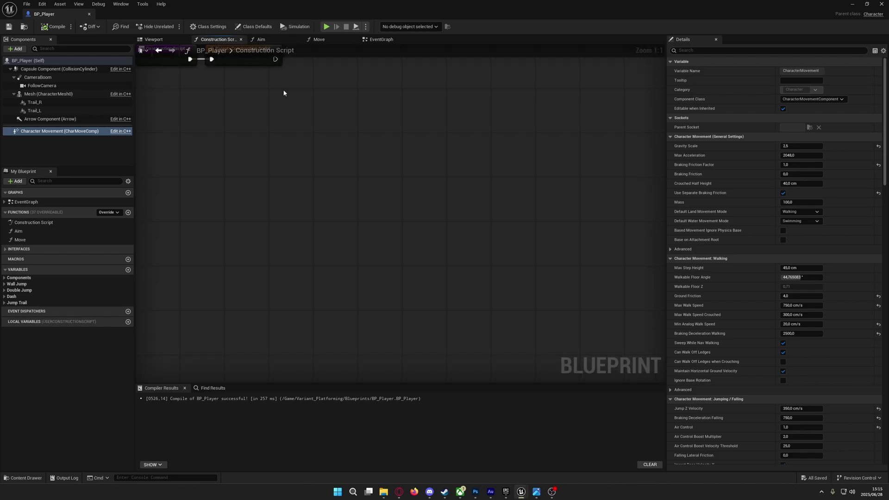
click(261, 39)
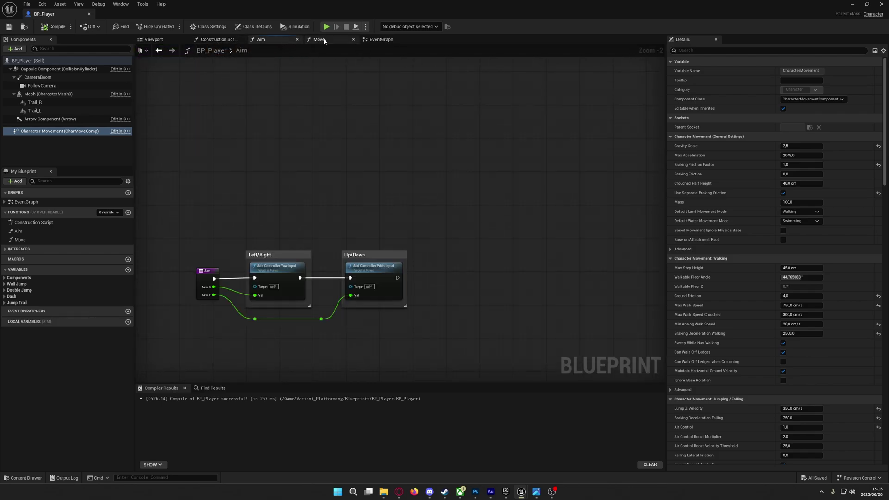
click(337, 40)
Examine the EventGraph's Initialization group and the Aim mapping context group with its touch interface nodes
click(382, 39)
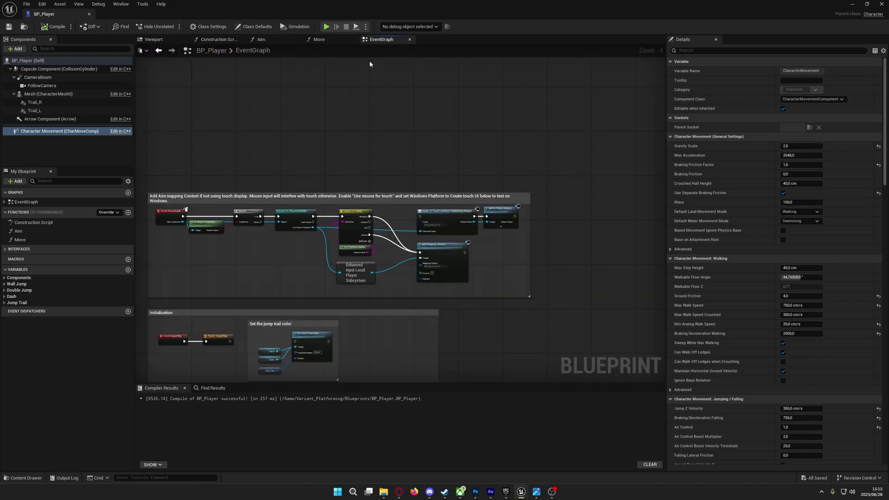
right_drag(343, 119, 464, 118)
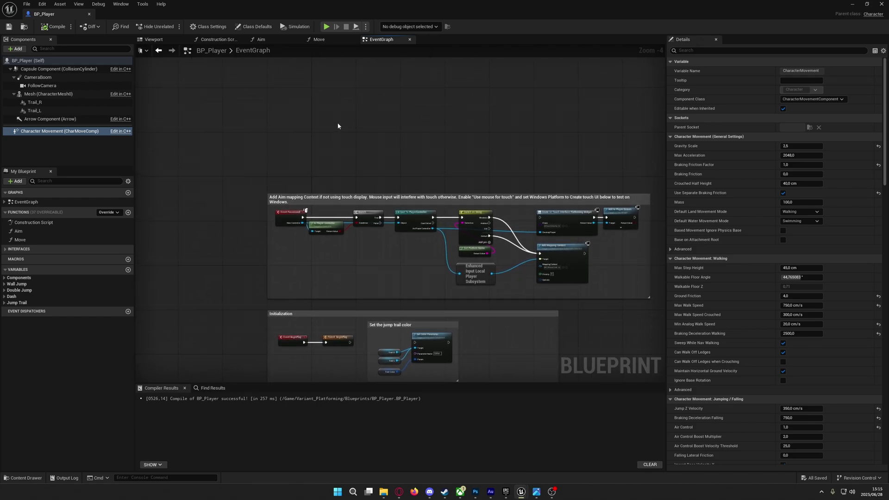
right_drag(382, 141, 328, 82)
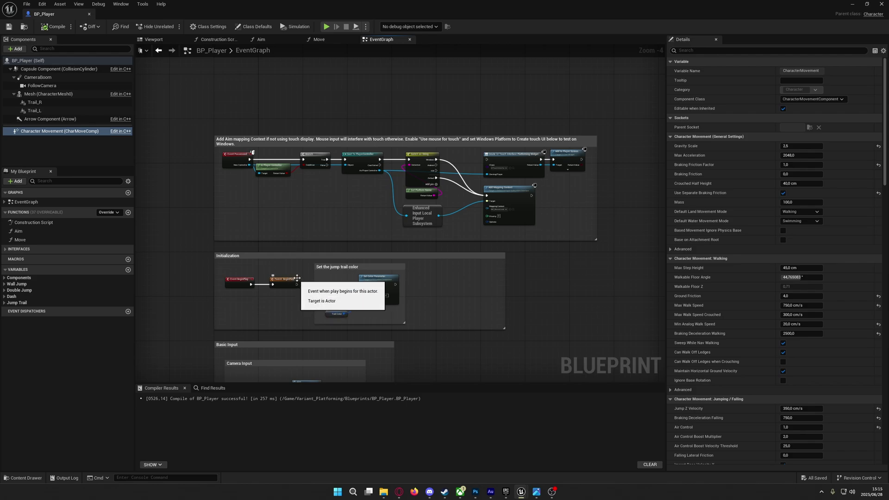
mouse_move(551, 151)
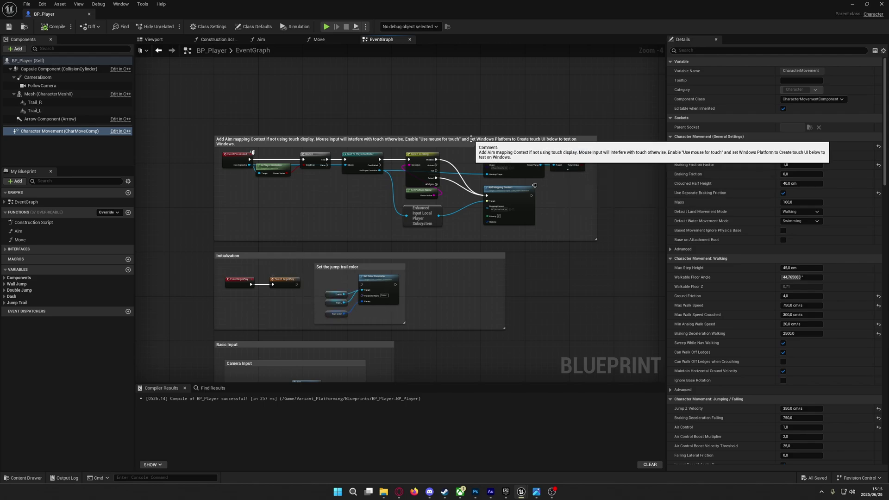
scroll(503, 142, up, 2)
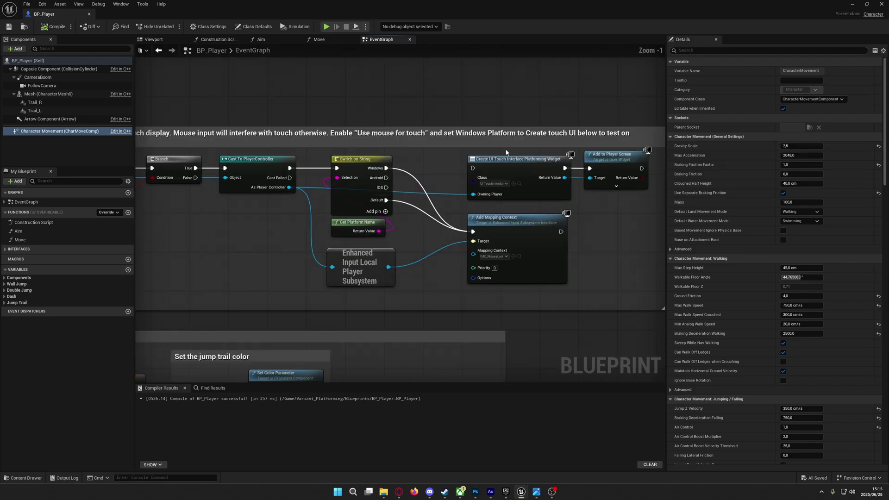
right_drag(463, 158, 494, 184)
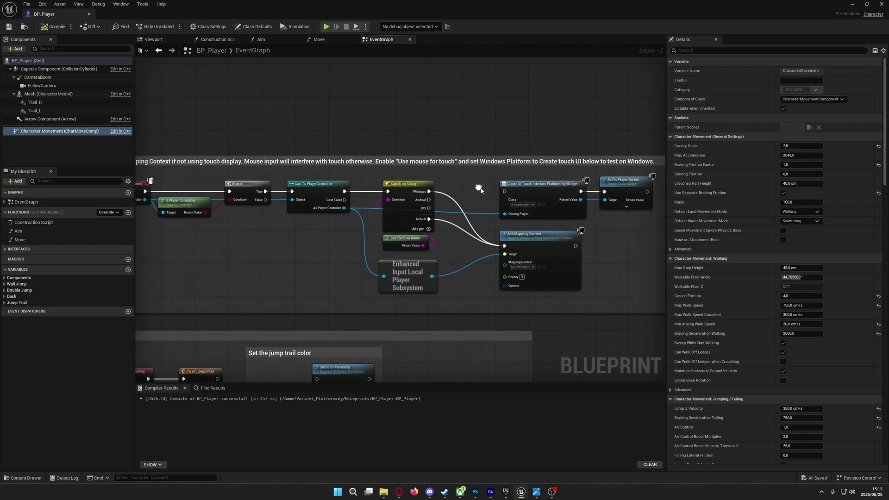
Try linking the Switch on String node's Android output to the touch interface widget node, and break the Android and iOS output links
drag(431, 201, 506, 191)
alt+click(429, 200)
alt+click(430, 208)
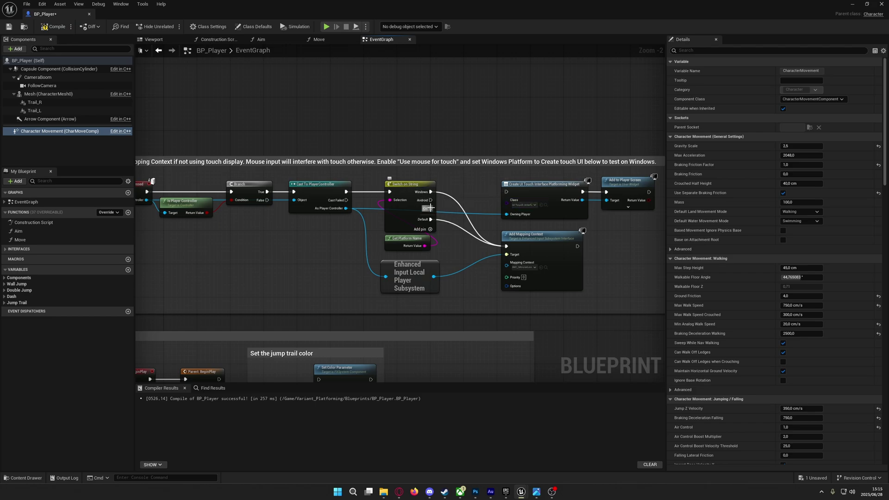
Examine the camera, movement, dash and jump input groups in the EventGraph
scroll(445, 218, down, 4)
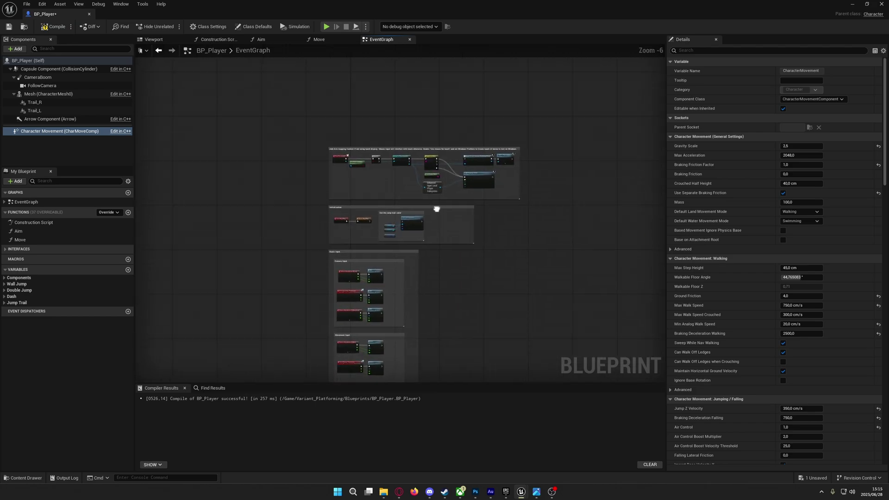
scroll(438, 223, up, 3)
right_drag(419, 238, 503, 106)
right_drag(494, 265, 535, 148)
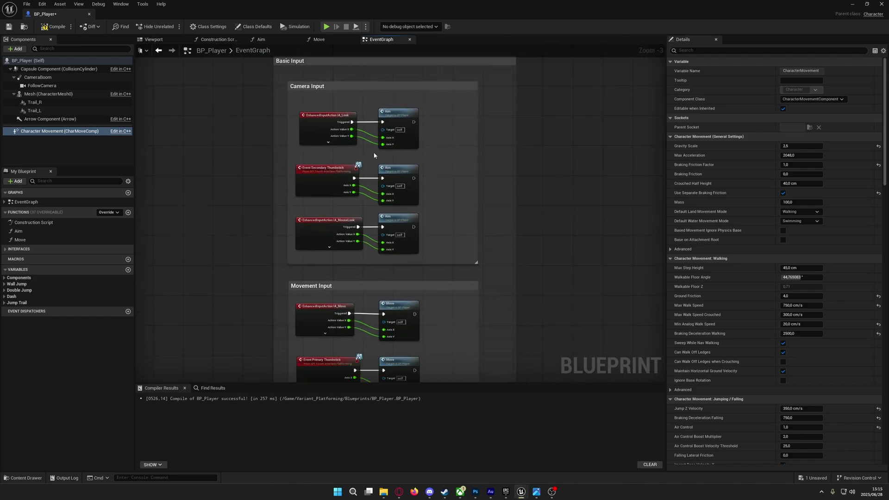
right_drag(399, 273, 241, 176)
scroll(347, 214, down, 3)
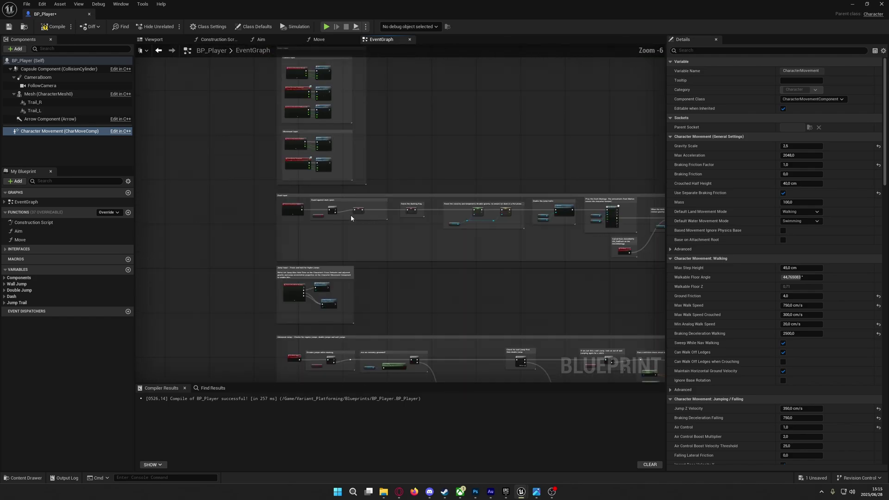
right_drag(413, 330, 425, 221)
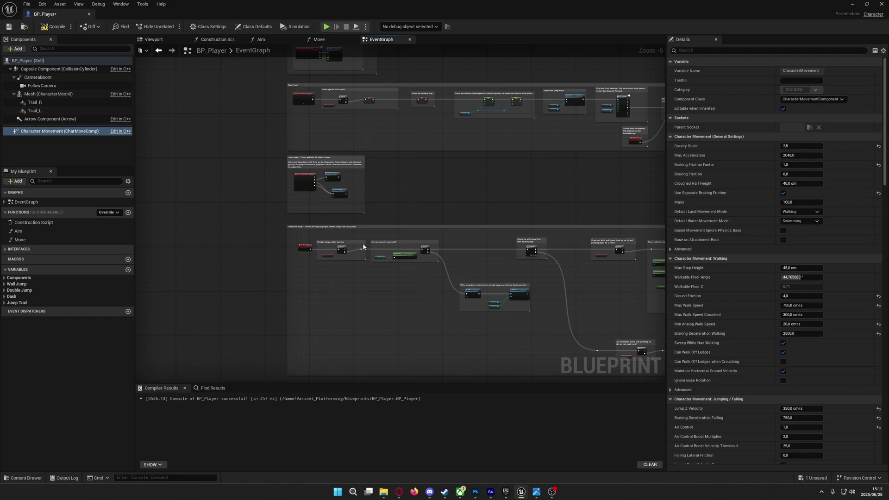
Examine the Advanced Jump, Landing and Jump Input node groups in the EventGraph
right_drag(508, 272, 463, 372)
right_drag(573, 357, 413, 206)
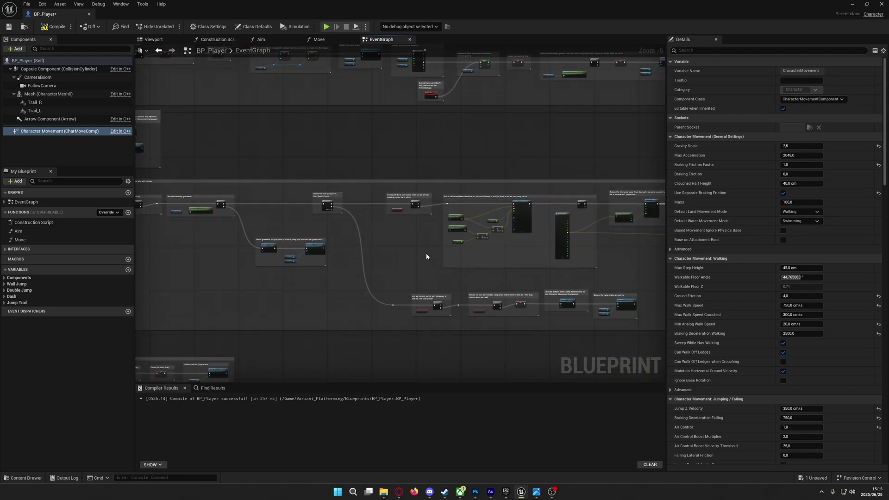
right_drag(426, 257, 431, 234)
scroll(392, 269, up, 1)
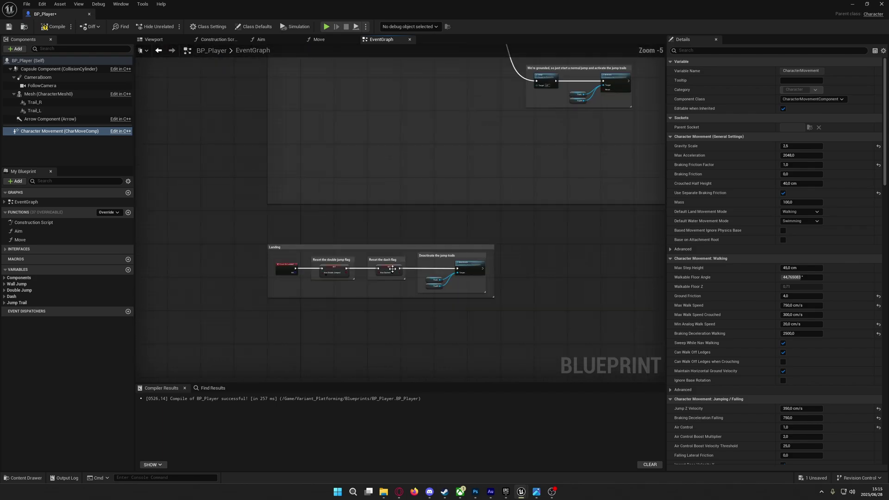
scroll(392, 269, up, 1)
right_drag(335, 155, 480, 326)
right_drag(519, 153, 358, 278)
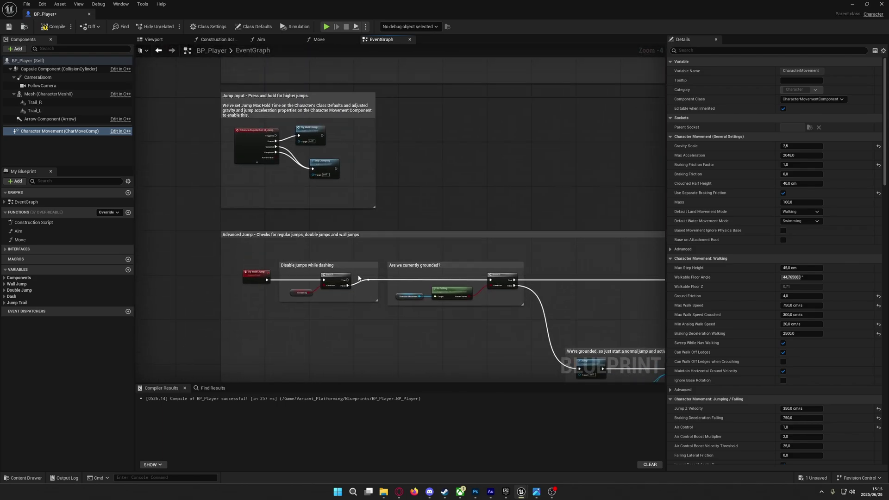
right_drag(464, 201, 488, 270)
Compile and save BP_Player, and minimise its editor window
click(54, 27)
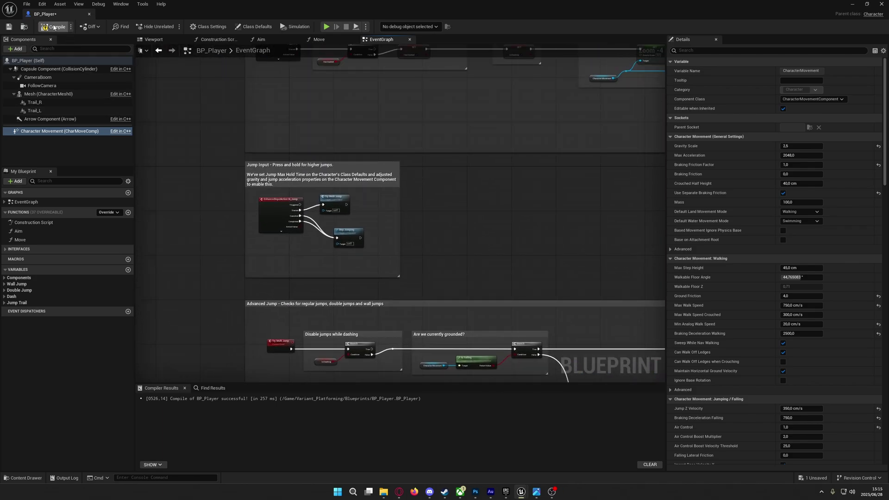
click(10, 26)
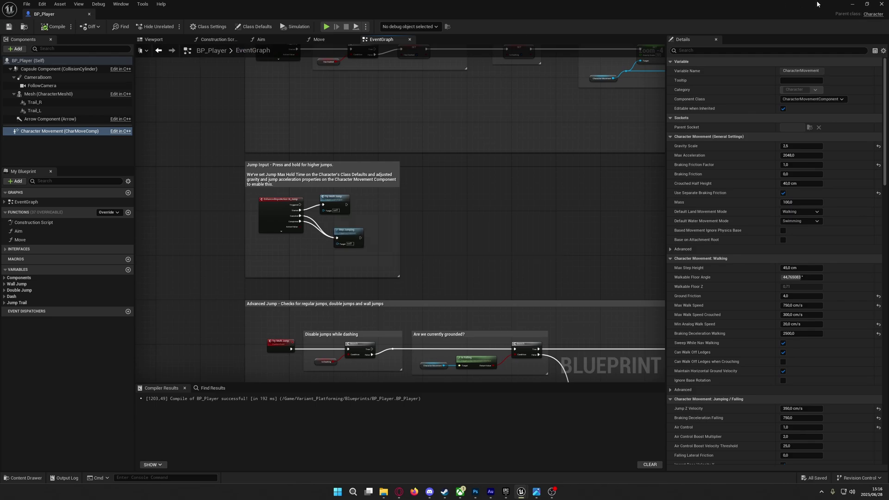
click(851, 5)
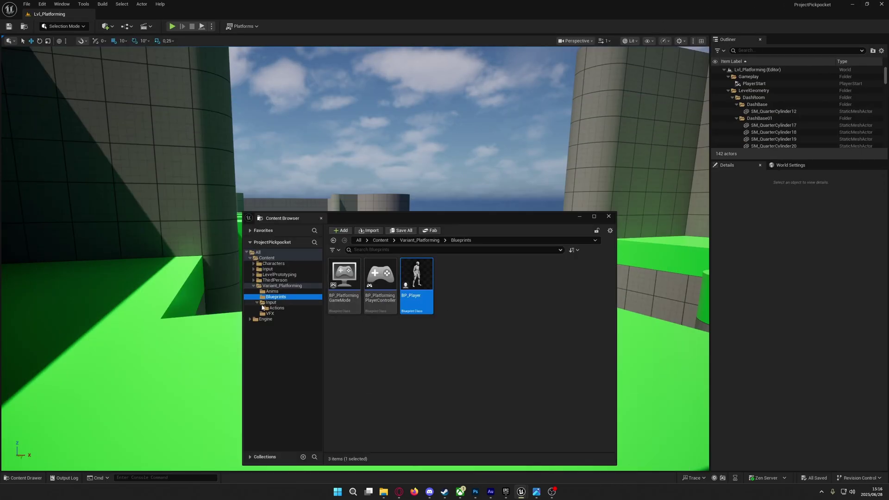
Create a new folder named Blueprints directly in the Content folder
click(273, 261)
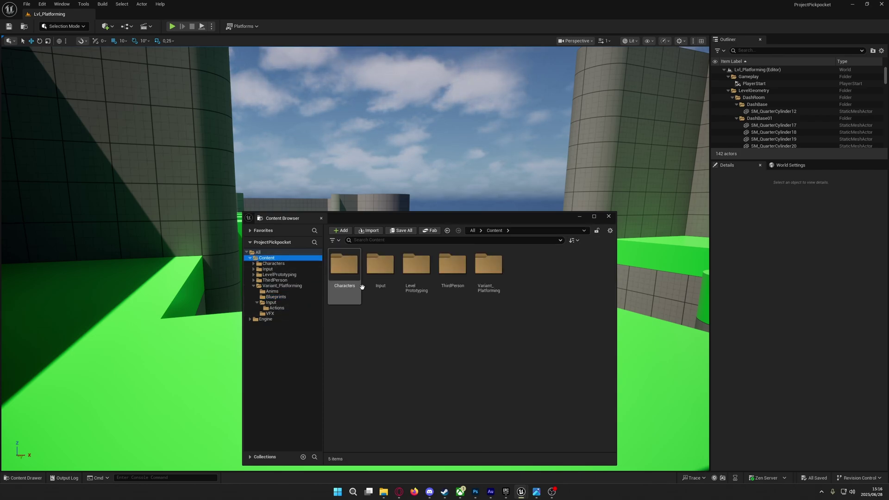
right_click(375, 309)
click(400, 82)
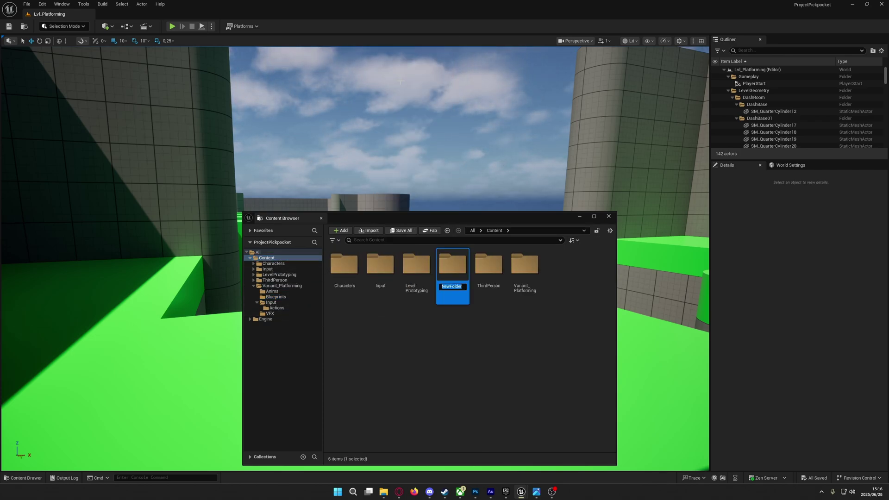
text(Blueprints)
key(Return)
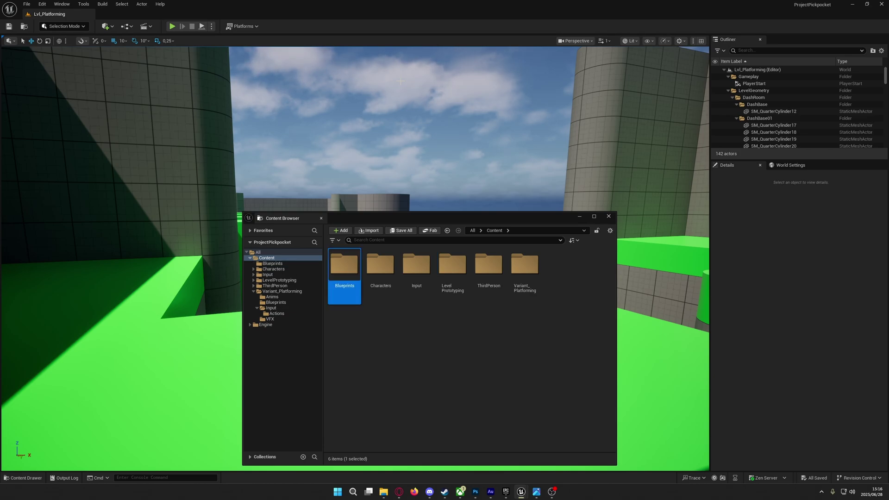
Move BP_PlatformingGameMode, BP_PlatformingPlayerController and BP_Player from Variant_Platforming's Blueprints folder into Content/Blueprints, and open that folder
click(277, 303)
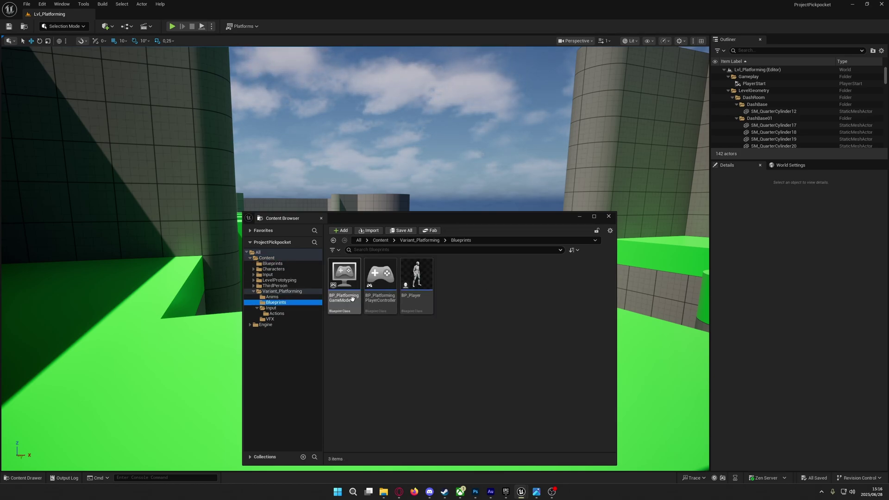
click(349, 298)
shift+click(418, 297)
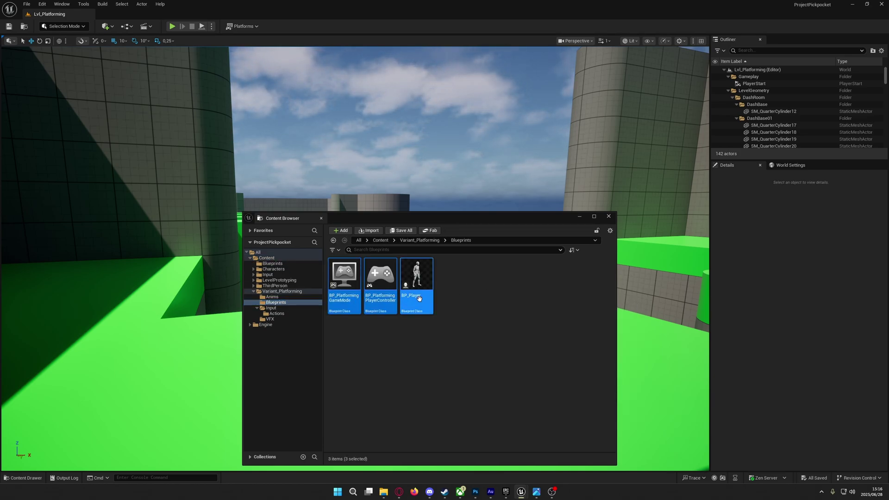
drag(345, 290, 279, 267)
click(297, 279)
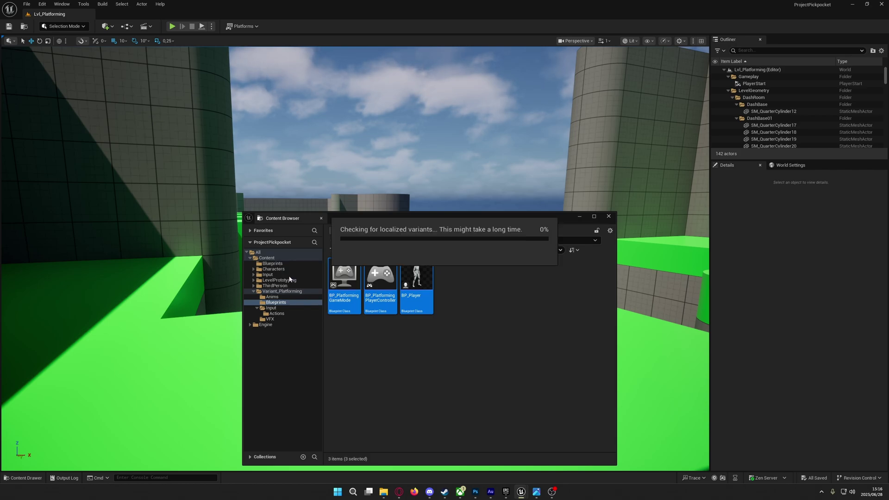
click(278, 263)
mouse_move(417, 276)
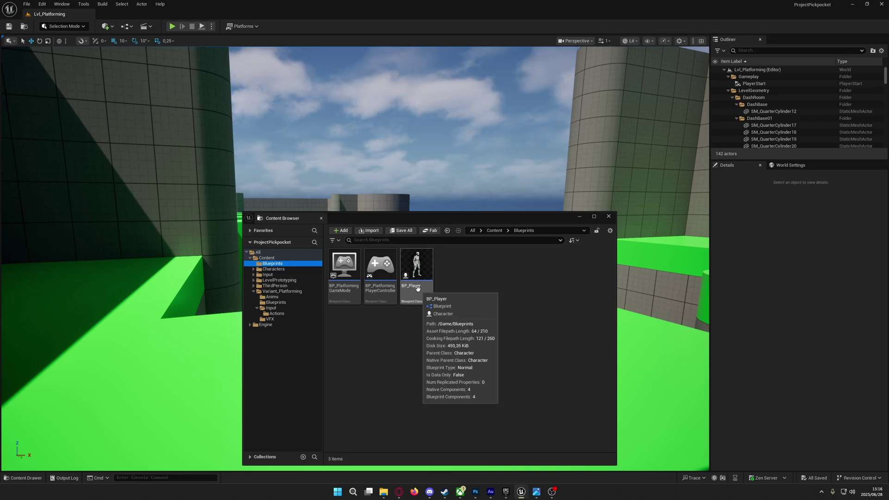
Update the redirector references of Variant_Platforming's Blueprints folder, deleting the unreferenced redirectors, and delete the emptied folder
click(282, 303)
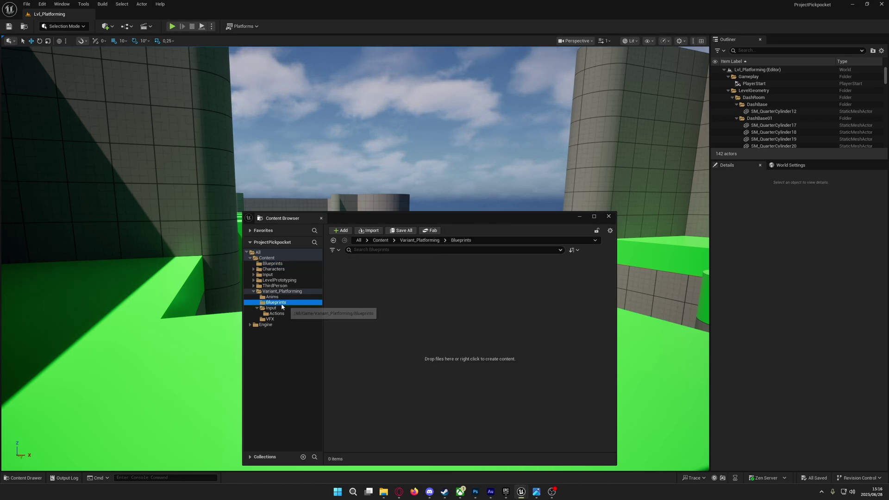
right_click(284, 305)
click(330, 418)
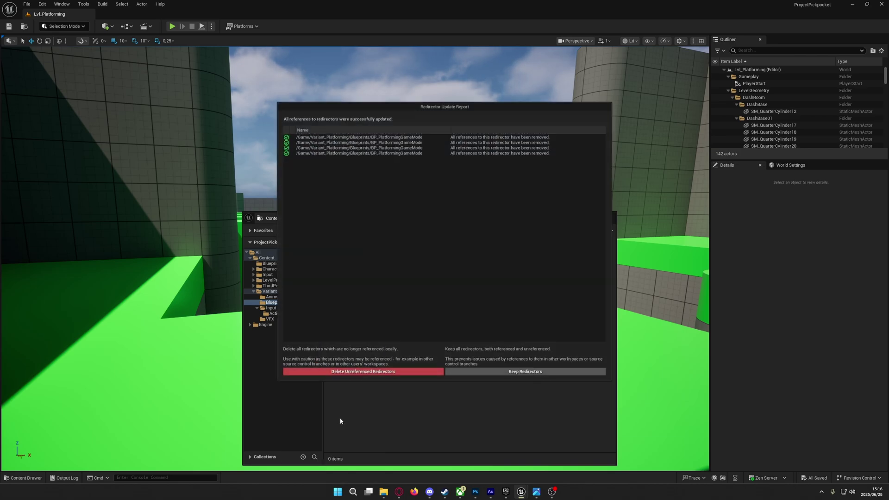
click(371, 375)
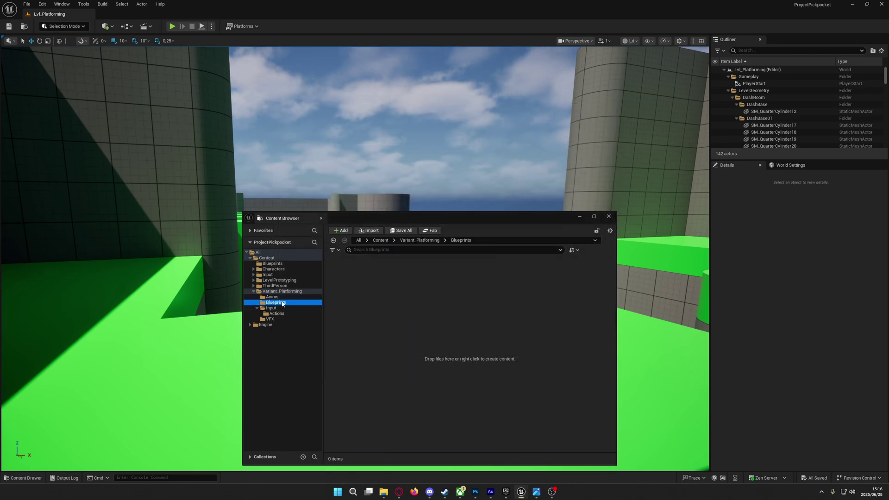
key(Delete)
click(334, 326)
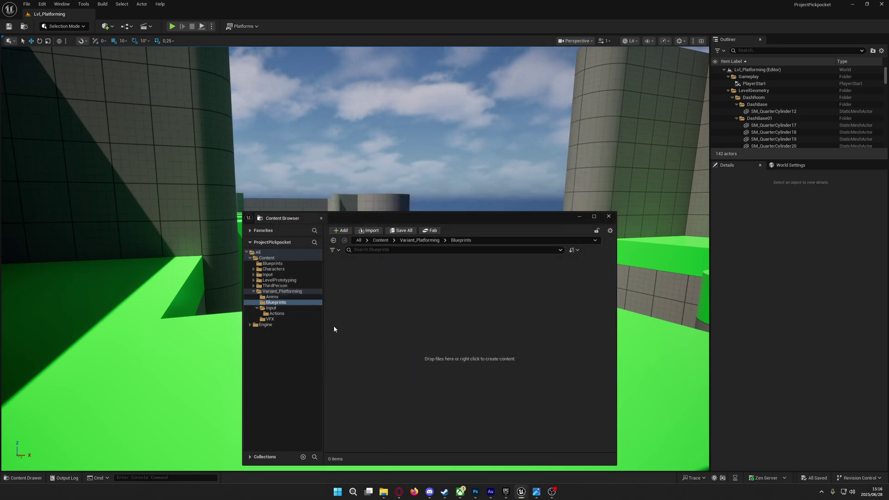
Look through Variant_Platforming's Anims and Input folders, and move IA_Dash from its Input/Actions folder into Content/Input/Actions
click(275, 298)
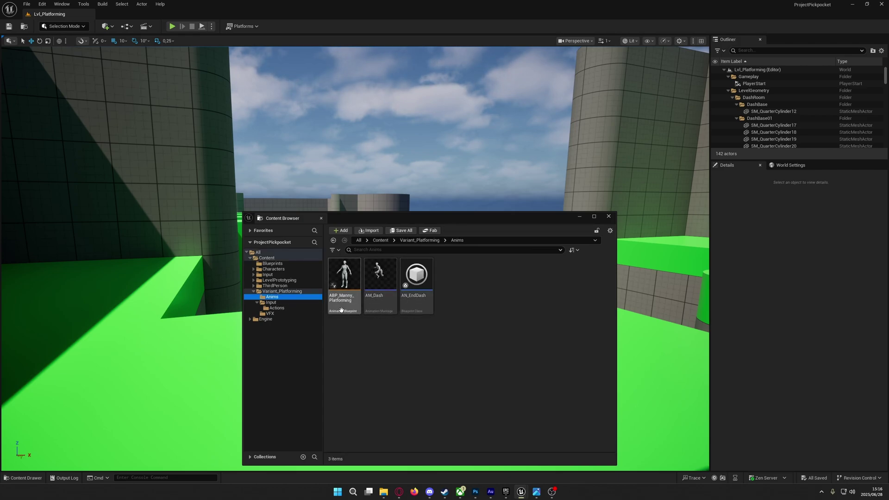
click(273, 303)
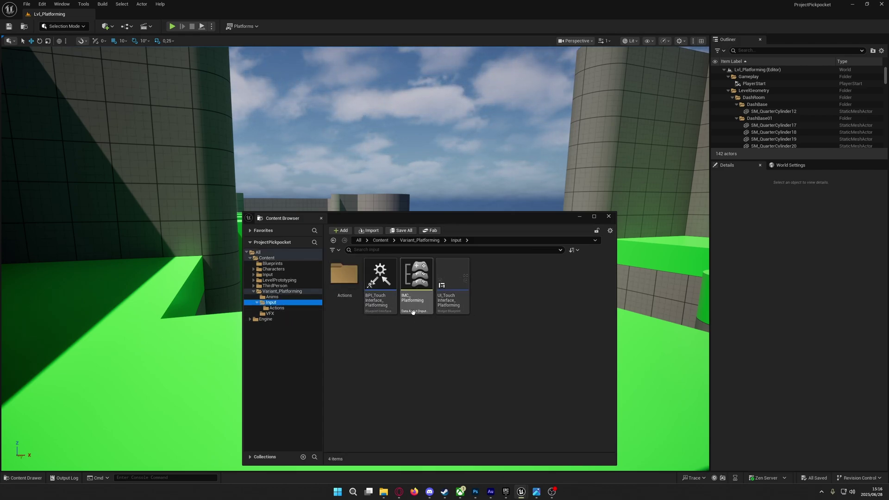
double_click(340, 295)
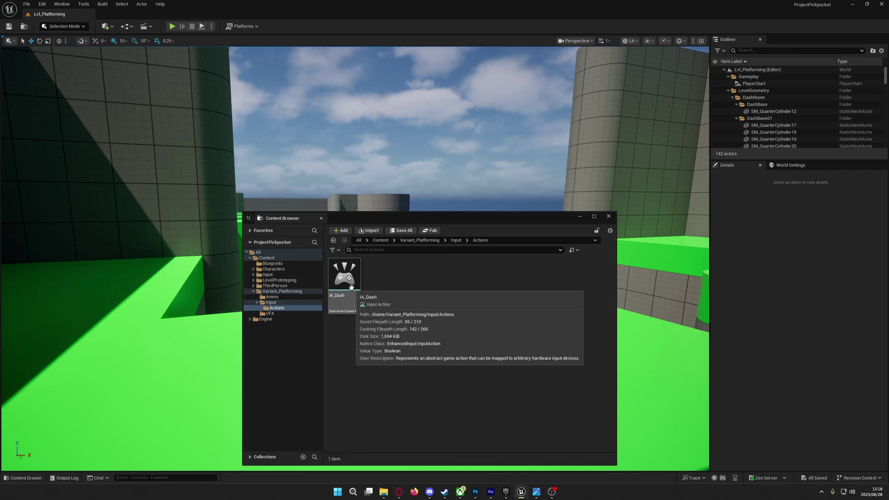
click(253, 275)
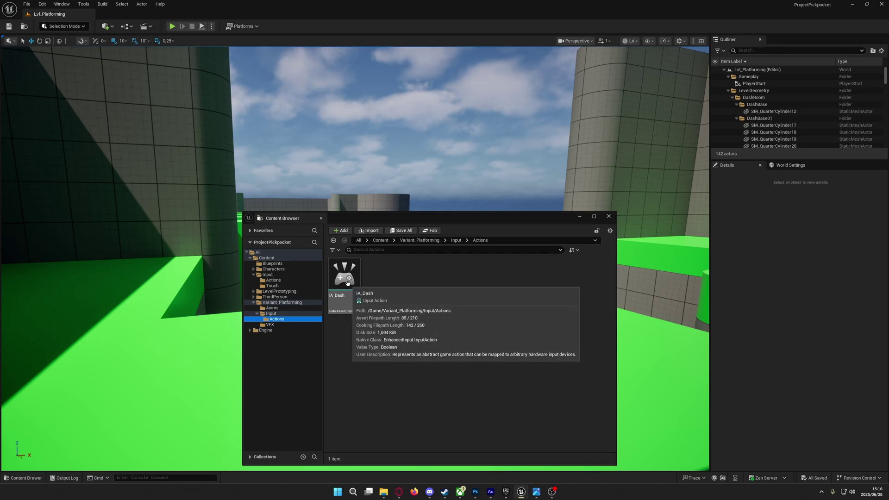
drag(349, 281, 278, 282)
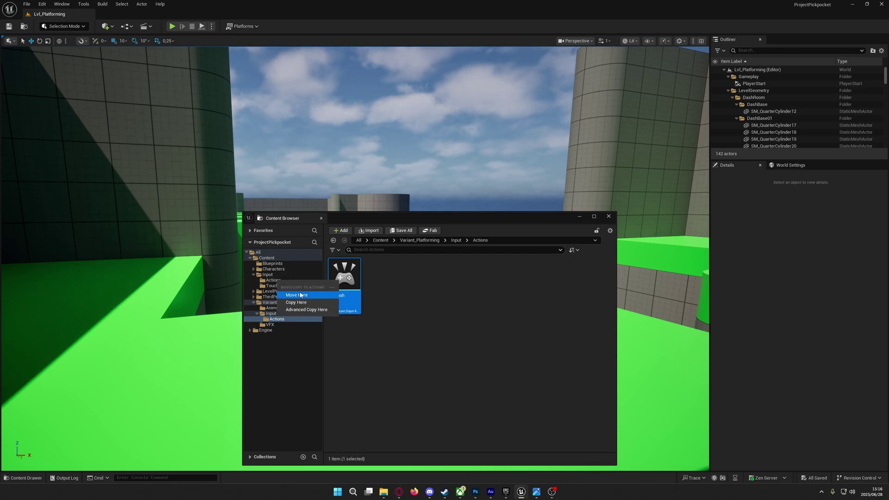
click(289, 293)
Delete the emptied Actions folder inside Variant_Platforming/Input
click(279, 315)
right_click(352, 287)
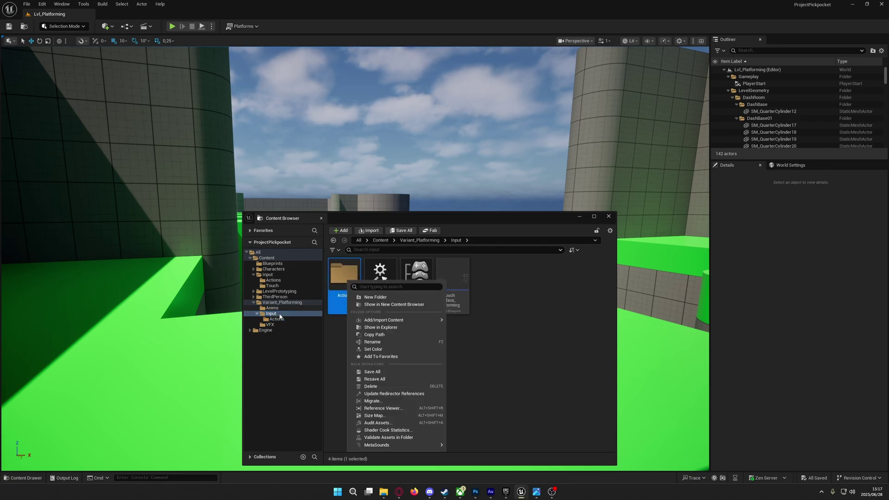
right_click(277, 320)
click(279, 319)
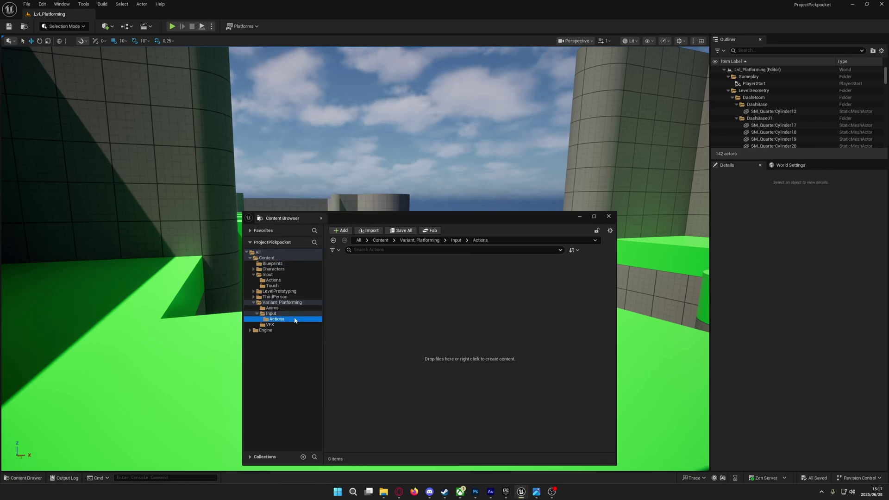
key(Delete)
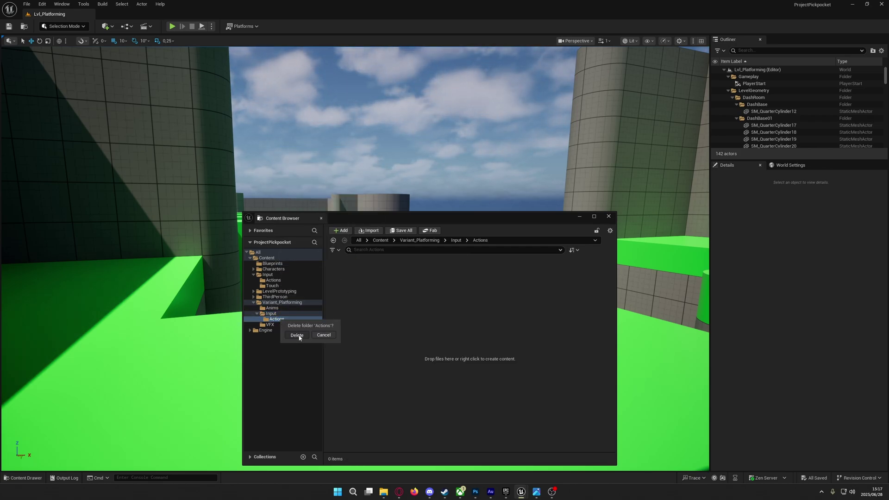
click(296, 338)
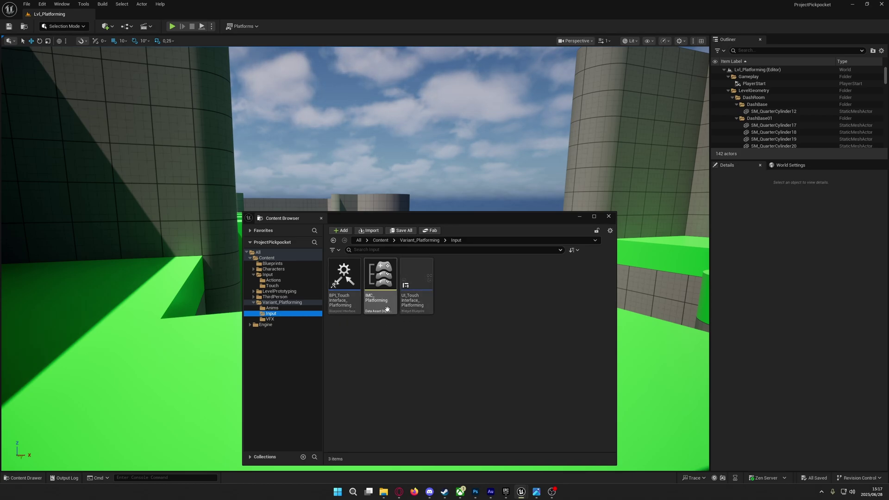
Move the touch blueprint interface, IMC_Platforming and the touch widget from Variant_Platforming/Input into Content/Input
click(344, 280)
shift+click(416, 302)
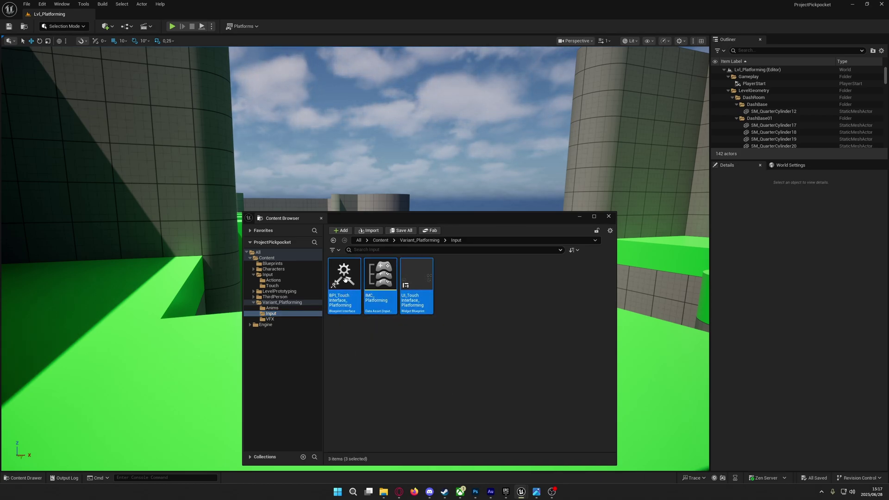
drag(343, 283, 271, 276)
click(293, 291)
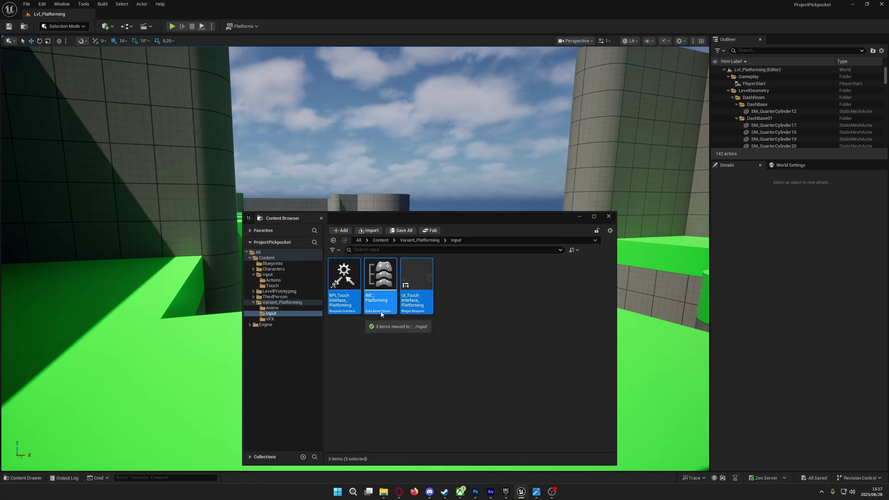
Update the redirector references of Variant_Platforming's Input folder, delete that folder, and collapse Variant_Platforming in the folder tree
right_click(281, 314)
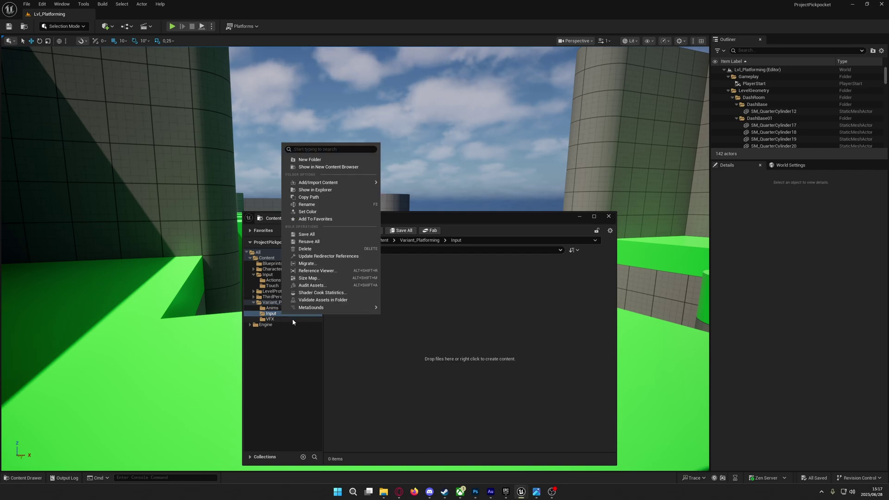
click(324, 258)
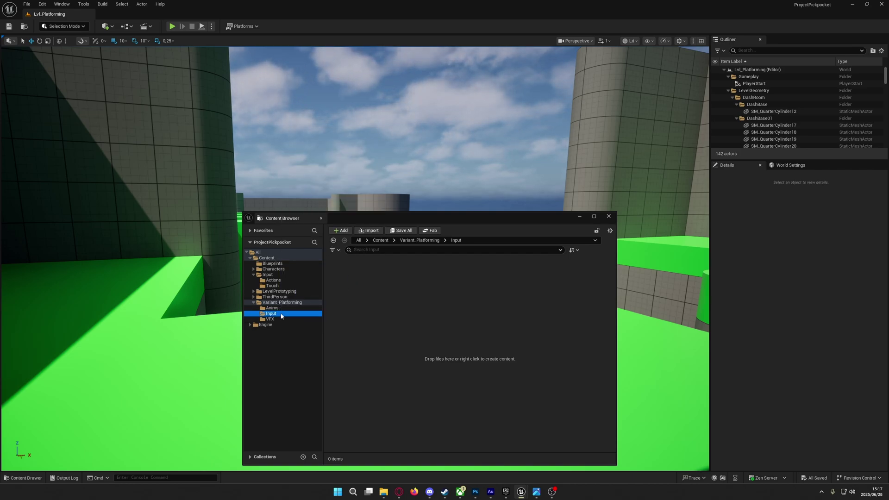
key(Delete)
click(295, 328)
click(253, 303)
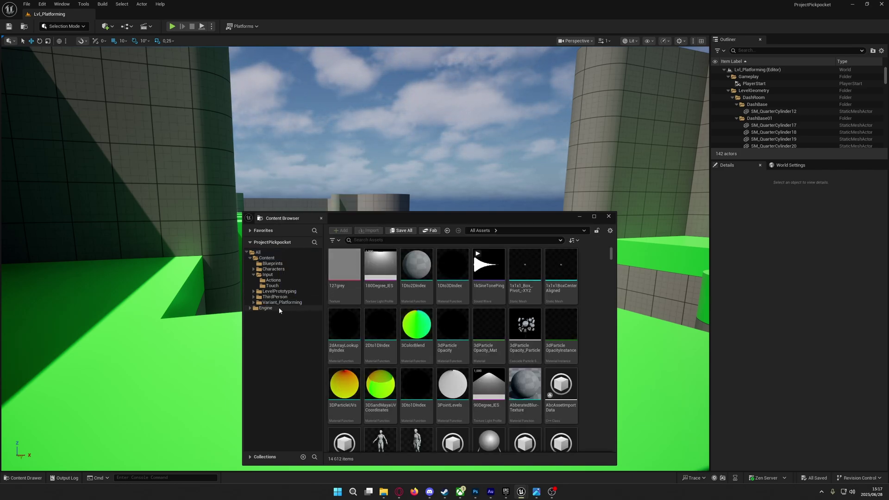
Consult the Controller Layout image, and duplicate IA_Jump in Content/Input/Actions as a new input action named IA_Attack
click(274, 280)
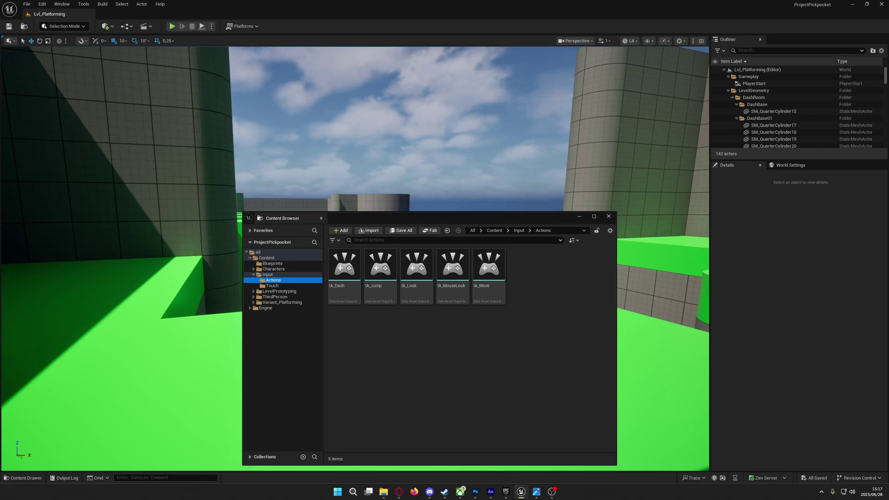
drag(888, 116, 360, 95)
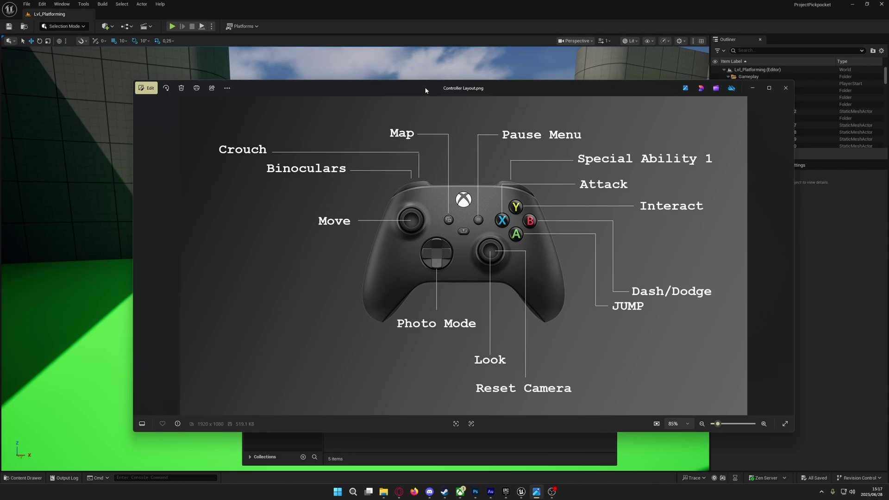
drag(427, 88, 888, 47)
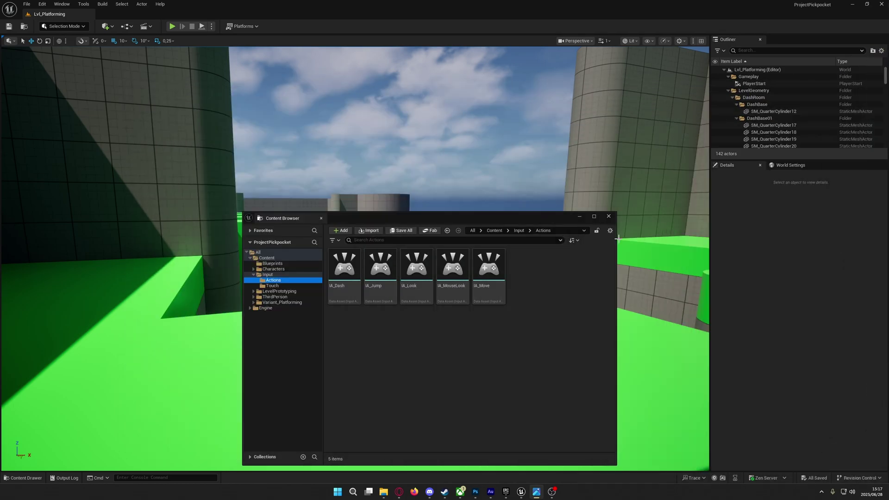
click(375, 300)
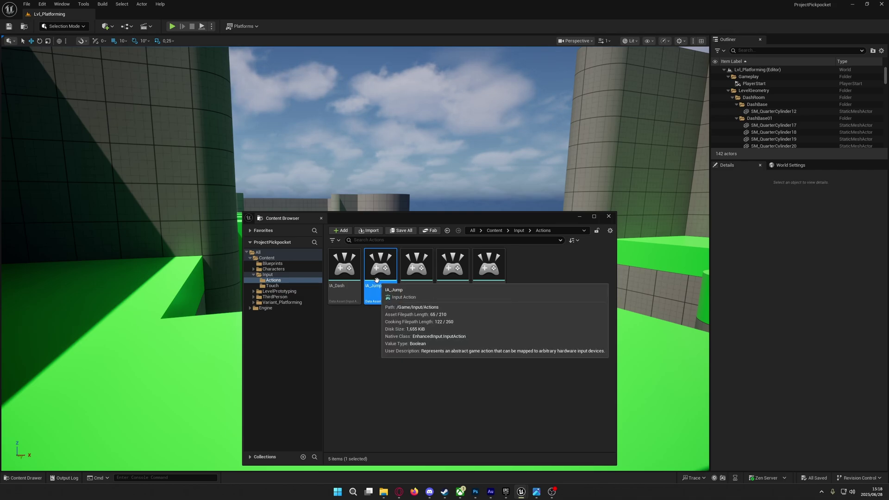
right_click(389, 272)
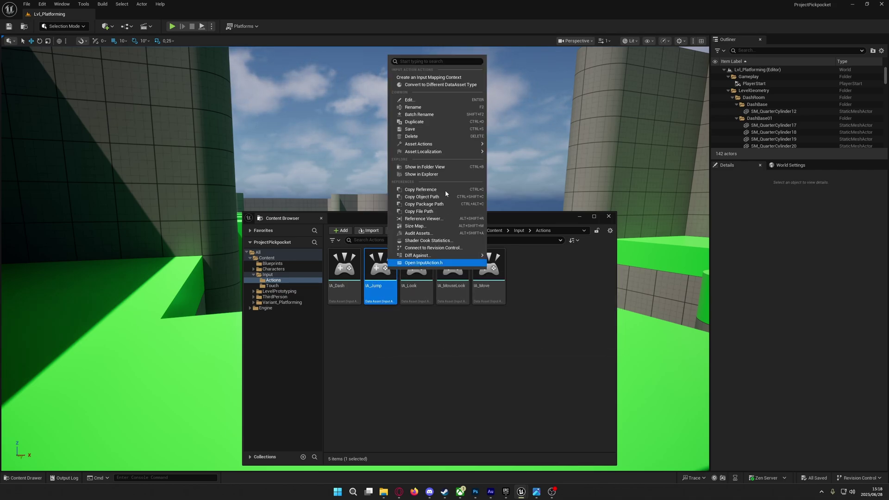
click(422, 123)
key(BackSpace)
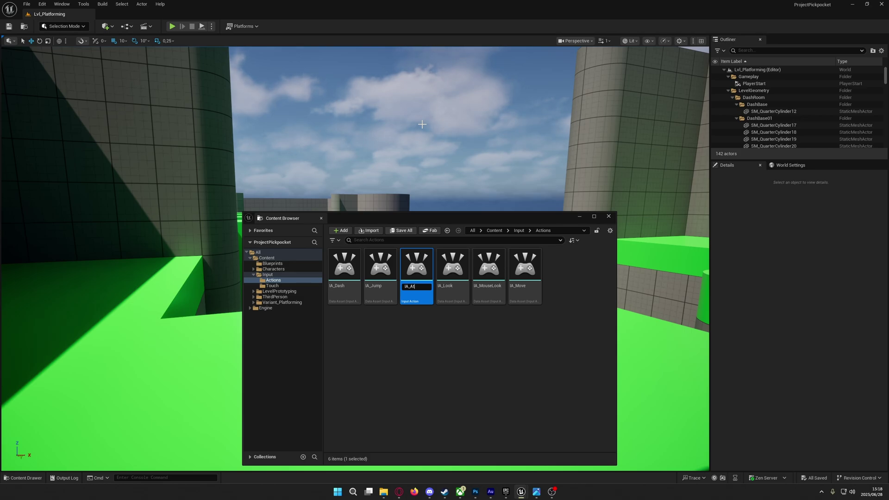
key(Return)
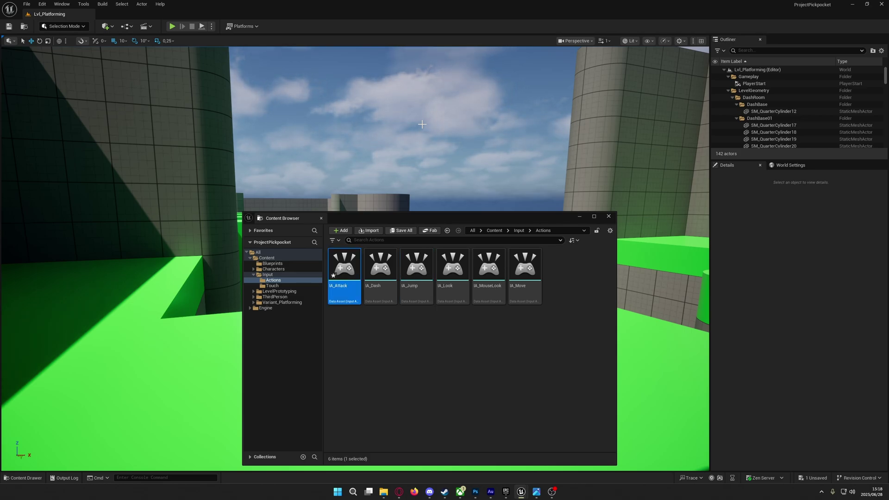
Duplicate IA_Attack as a new input action named IA_Interact
right_click(344, 270)
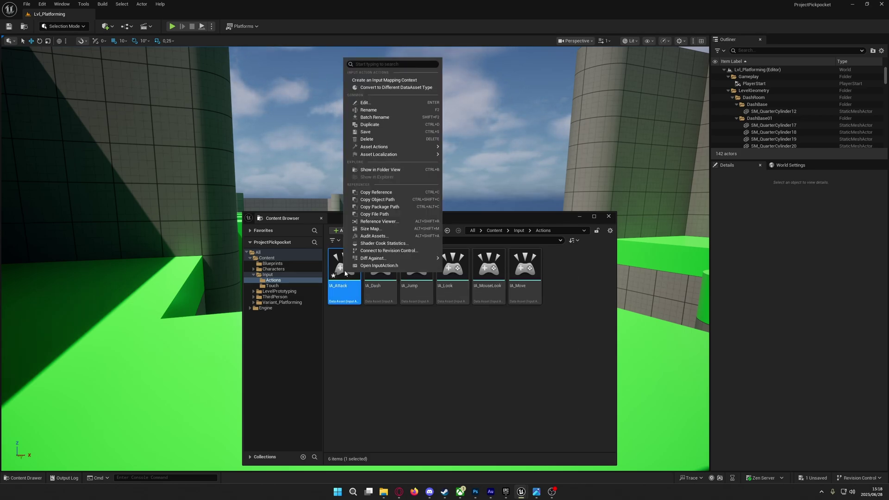
click(370, 124)
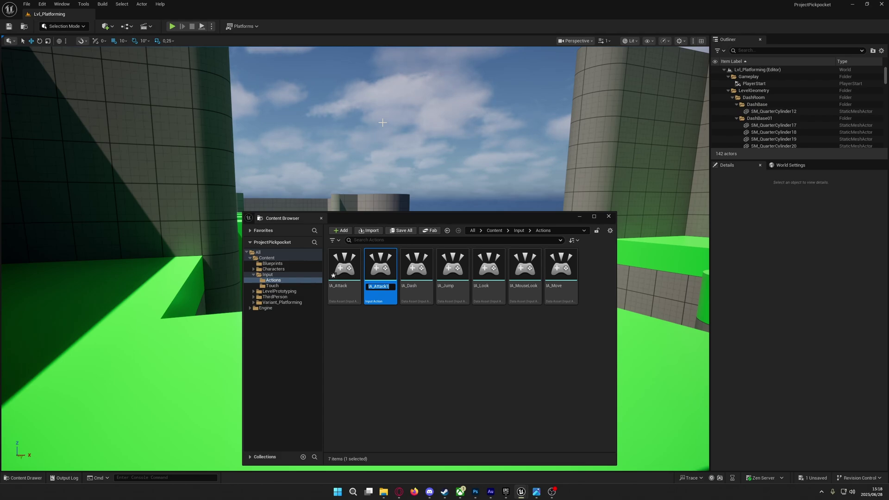
text(IA_Inters)
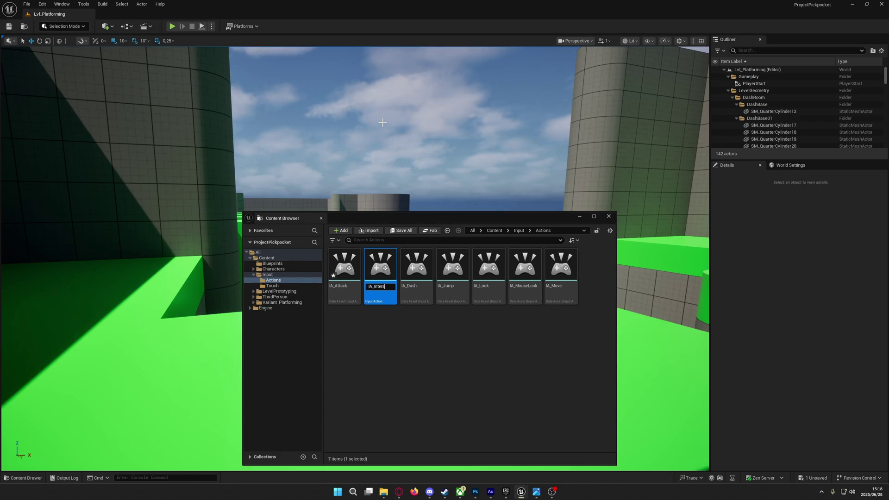
key(Return)
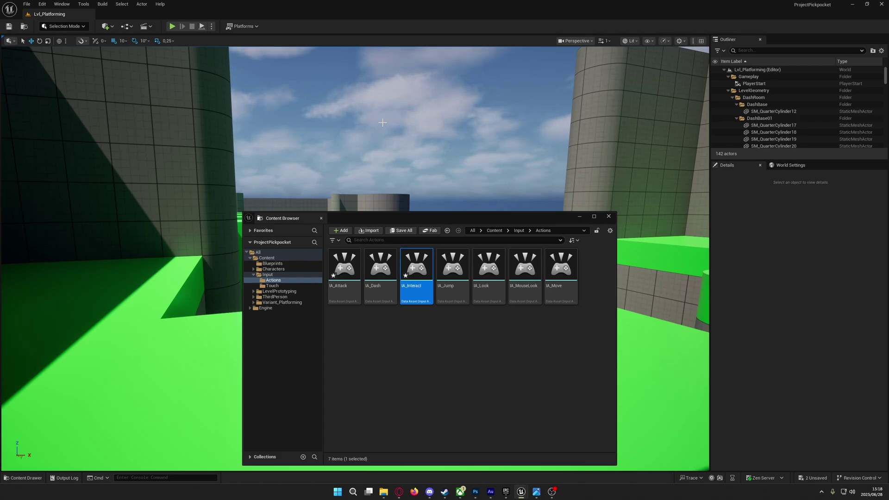
Duplicate IA_Interact as a new input action named IA_Pause
right_click(419, 267)
click(456, 332)
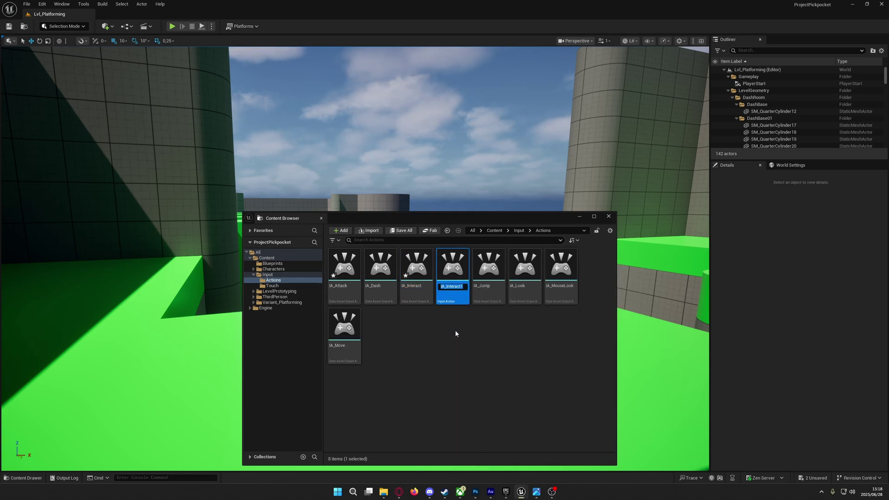
text(IA)
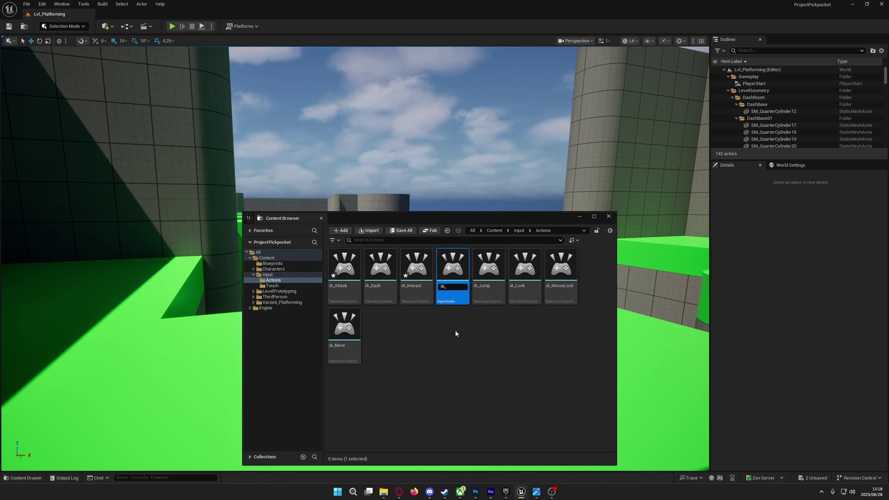
text(_Pause)
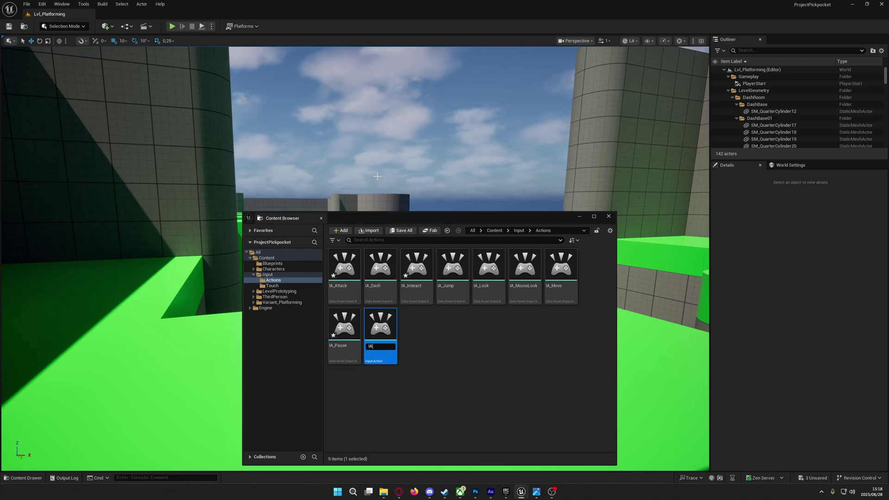
Create further input actions named IA_Map, IA_Crouch and IA_Binoculars by duplicating existing ones
text(IA_Crouch)
key(Return)
right_click(392, 266)
click(430, 333)
text(IA_Binoculars)
Duplicate IA_Binoculars as IA_Photomode, add IA_ResetCamera and IA_SpecialAbility the same way, and save all modified assets
right_click(379, 277)
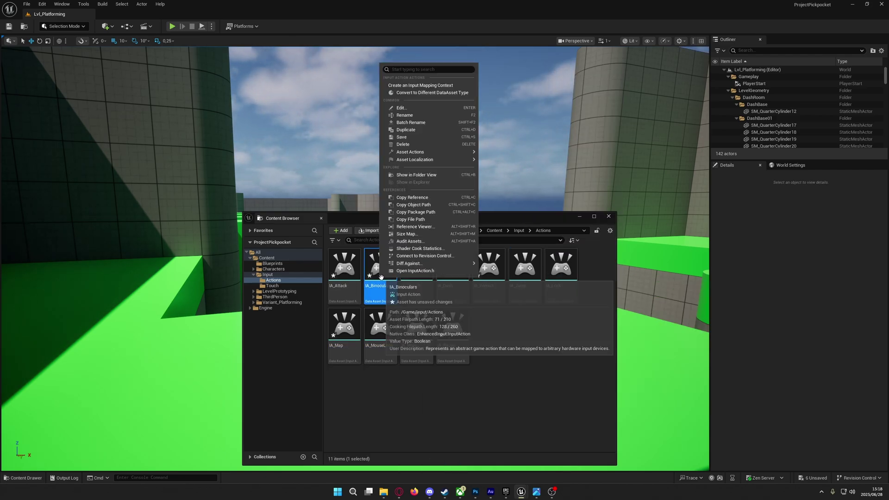
click(411, 129)
text(IA_Photomode)
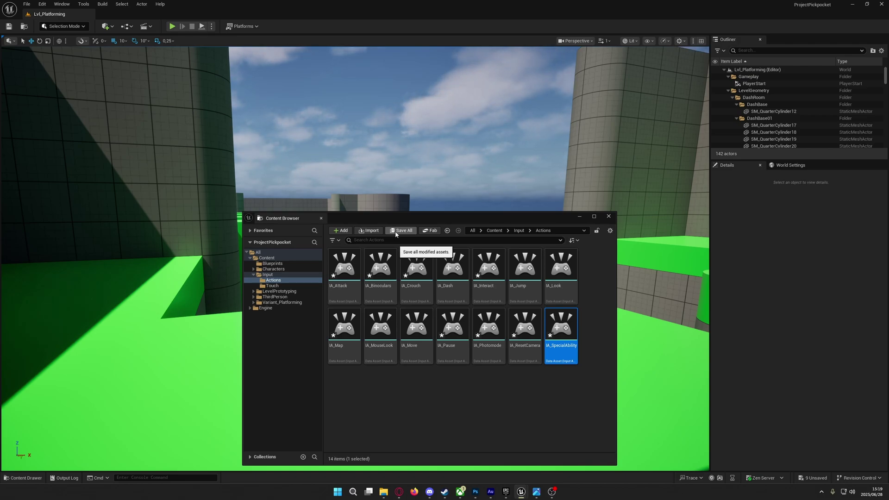
click(396, 235)
click(504, 326)
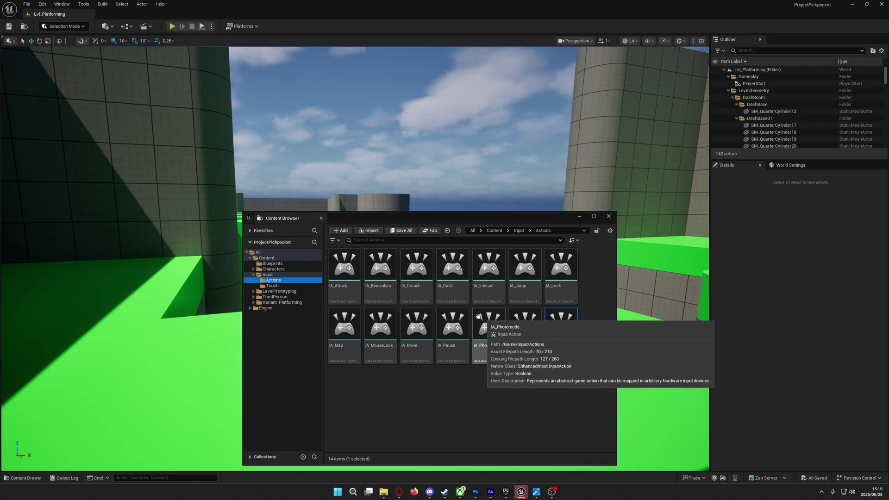
Force delete the BPI_TouchInterface_Platforming and UI_TouchInterface_Platforming assets from the Input folder
click(276, 276)
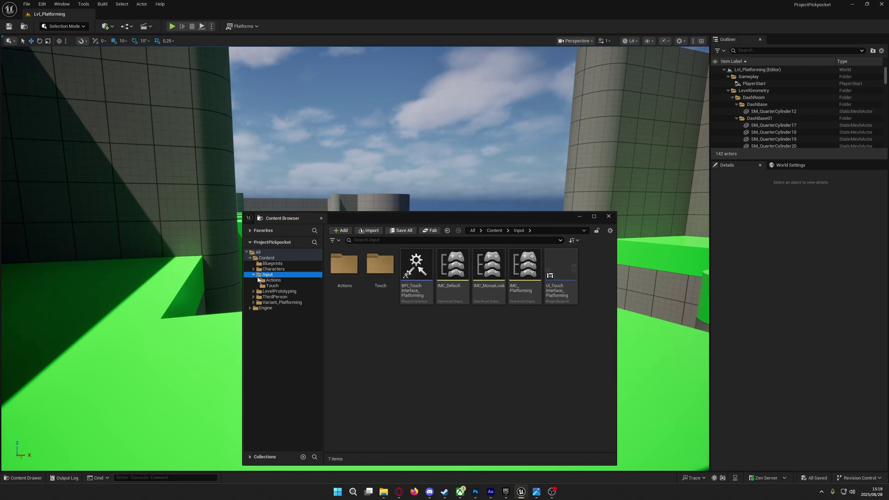
click(420, 297)
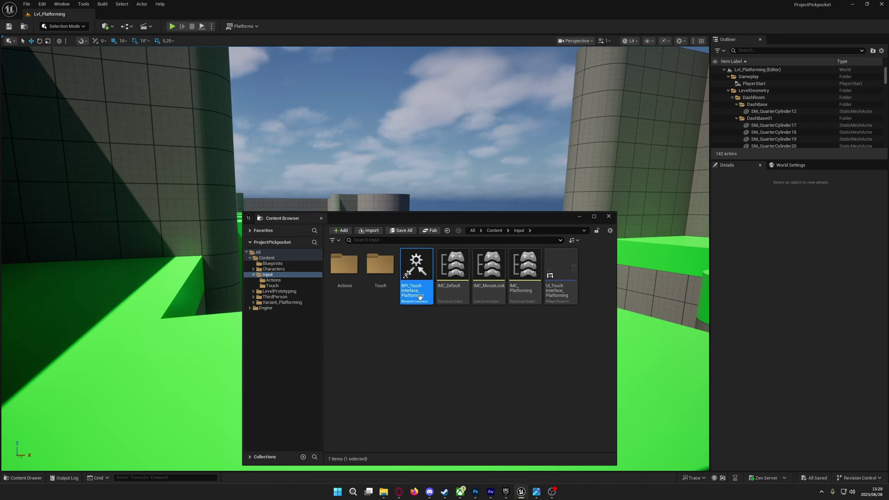
ctrl+click(555, 297)
key(Delete)
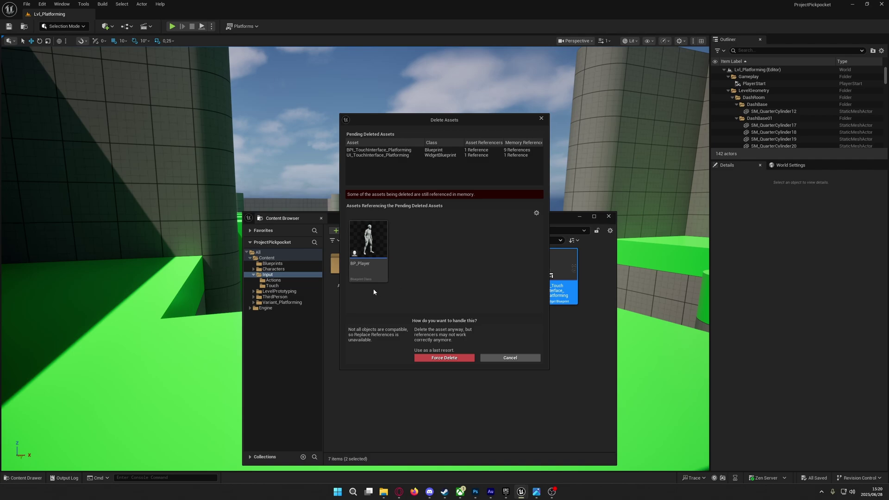
click(431, 358)
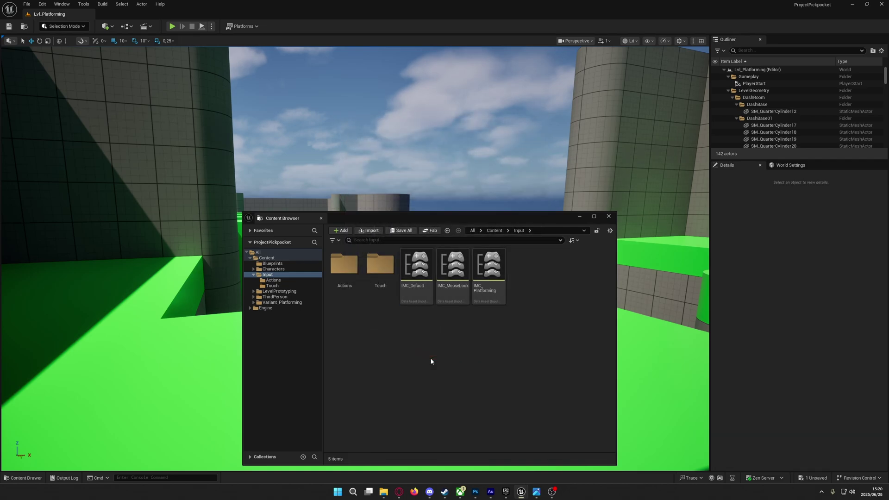
Open IMC_Platforming in a maximized window and examine the existing key bindings of IA_Jump, IA_Move and IA_Dash
double_click(489, 271)
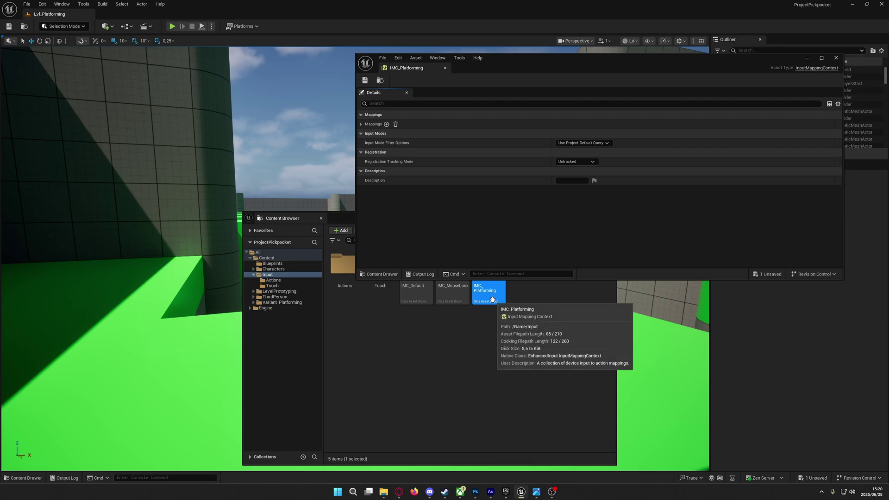
click(361, 124)
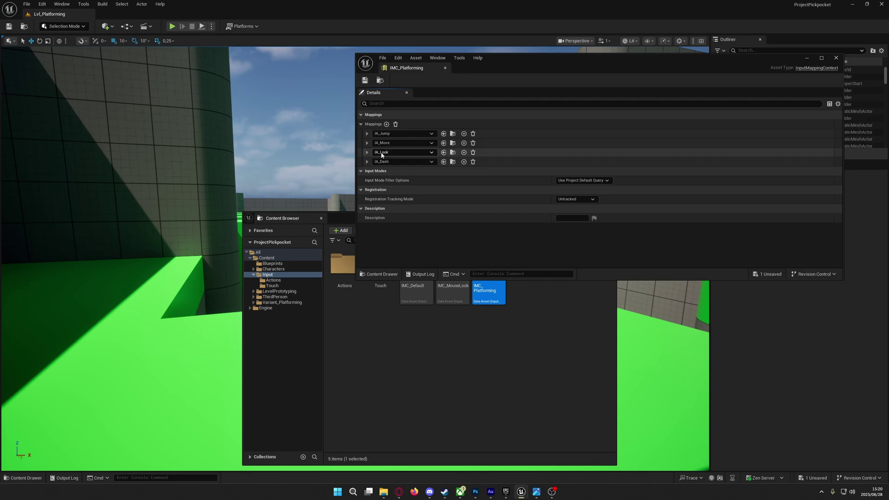
click(822, 58)
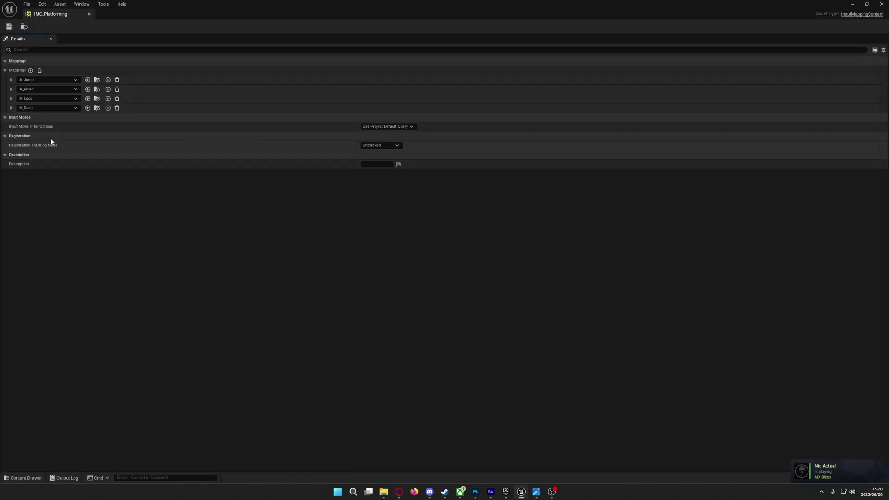
click(11, 80)
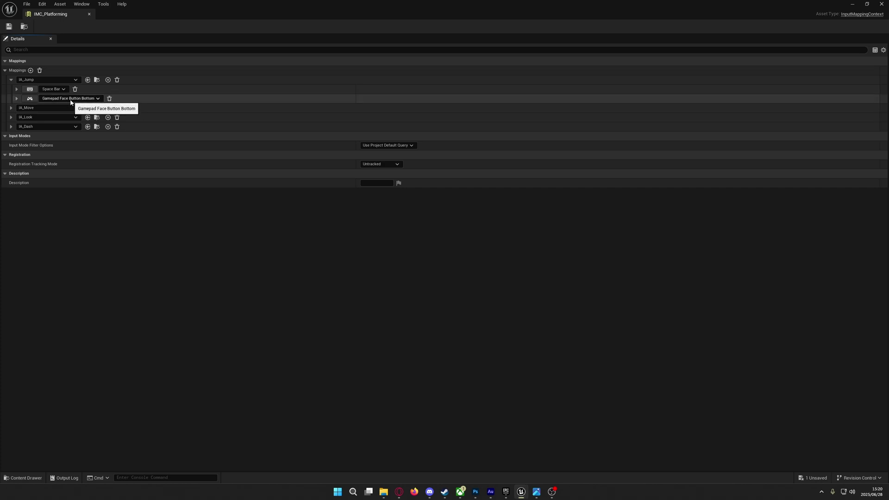
click(11, 79)
click(11, 89)
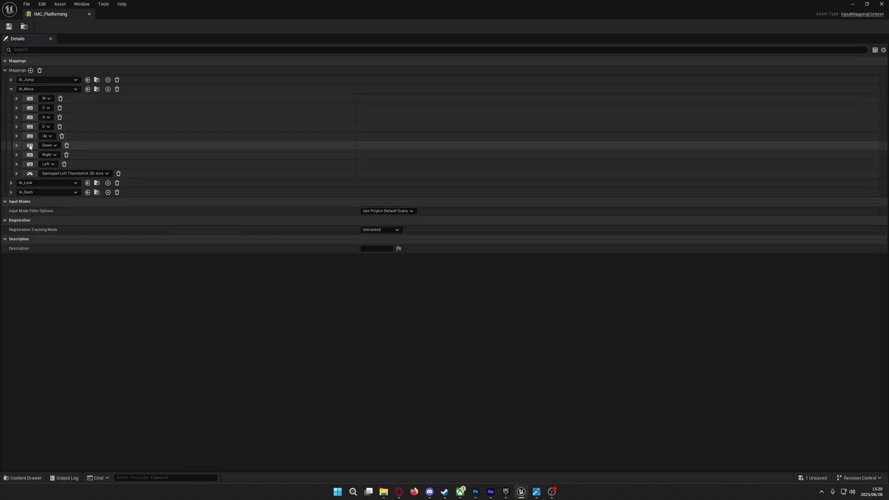
click(10, 91)
click(11, 108)
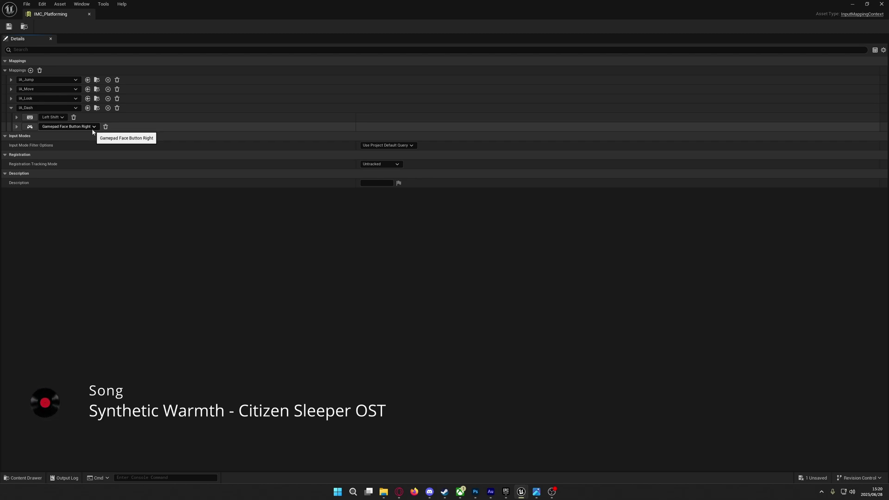
click(11, 108)
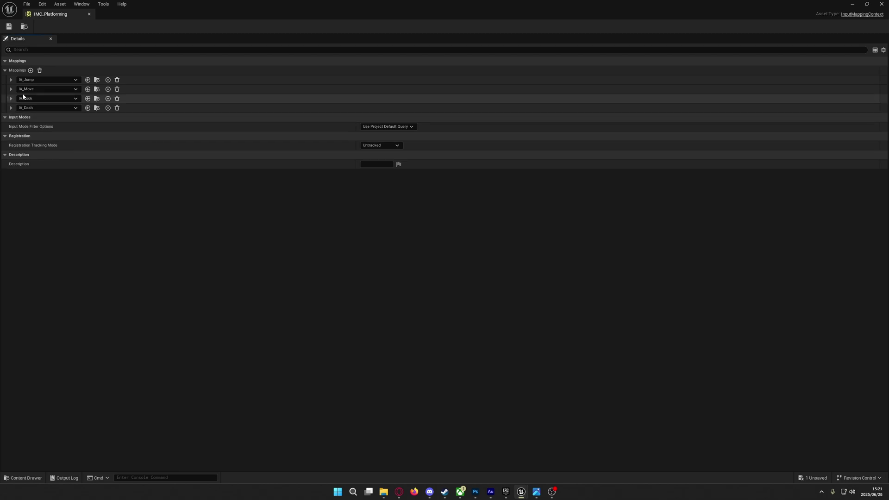
Add a mapping for IA_Attack to IMC_Platforming and bind it to Left Mouse Button
click(30, 71)
click(46, 117)
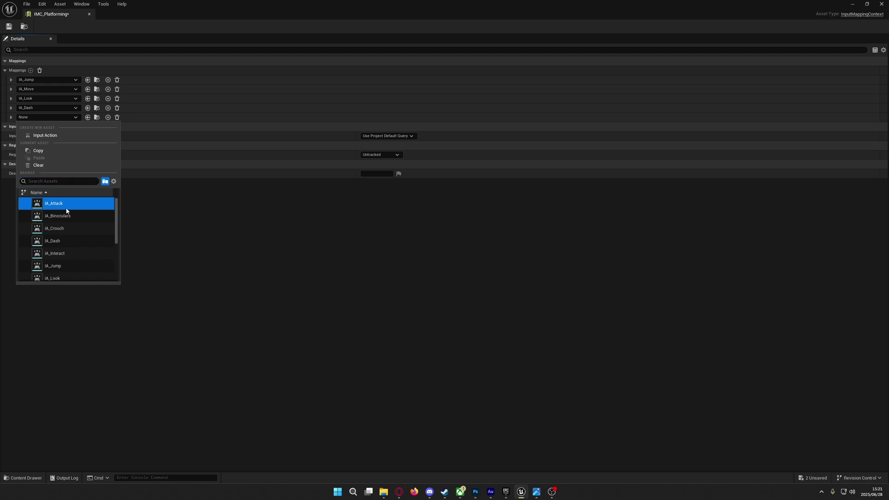
click(66, 206)
click(11, 117)
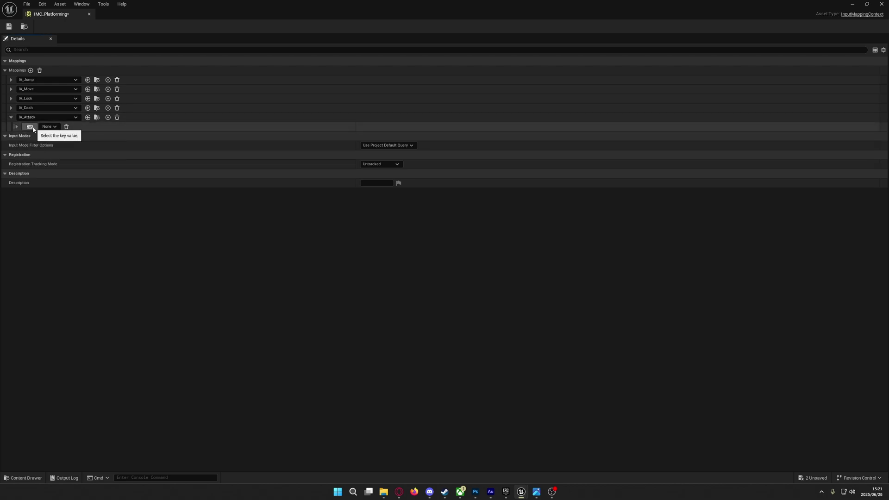
click(31, 128)
click(30, 129)
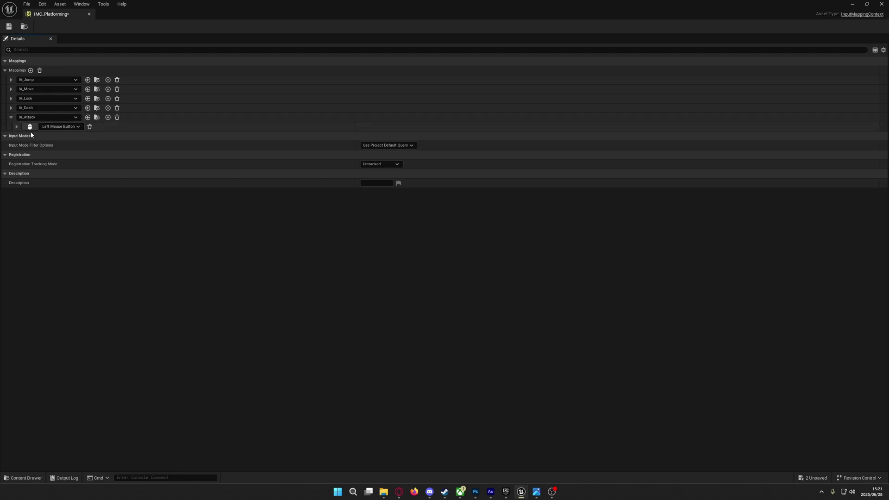
Add a second binding to the IA_Attack mapping and set it to Gamepad Face Button Left
click(108, 117)
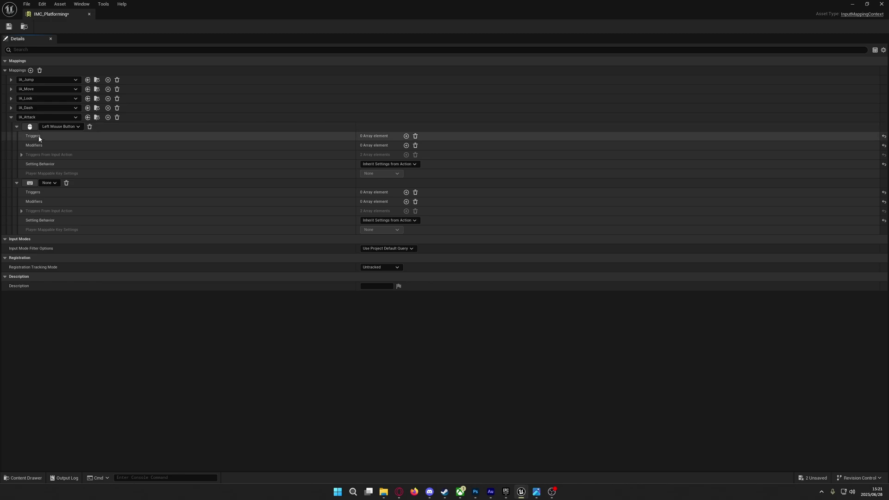
click(47, 183)
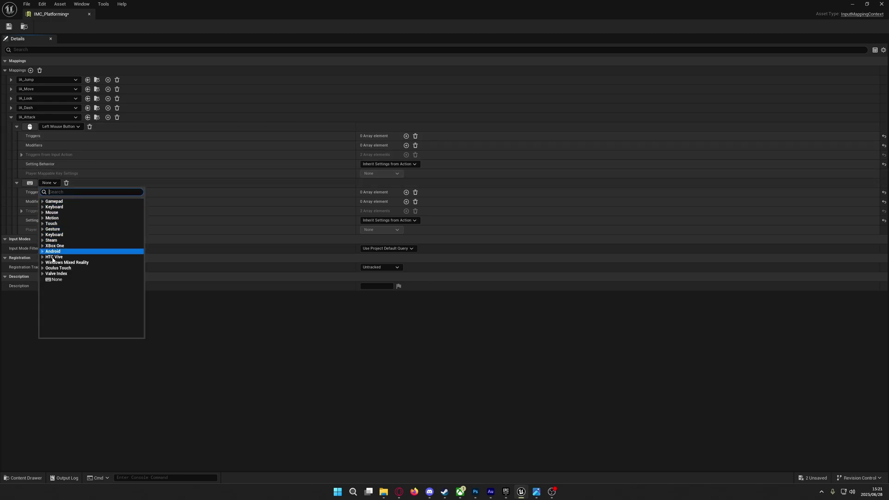
click(51, 202)
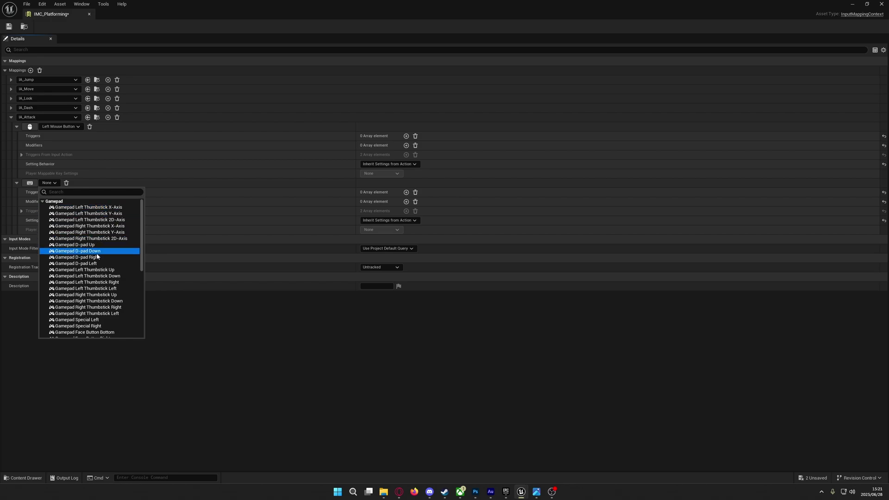
scroll(108, 297, down, 2)
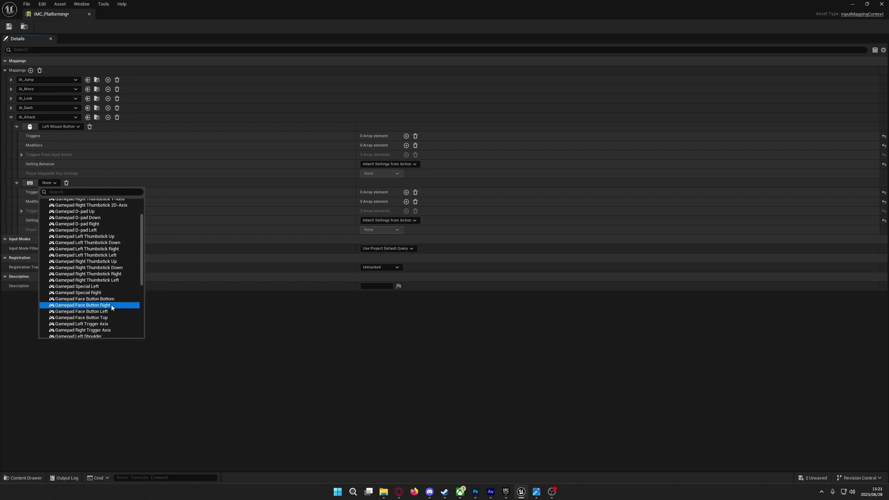
click(106, 312)
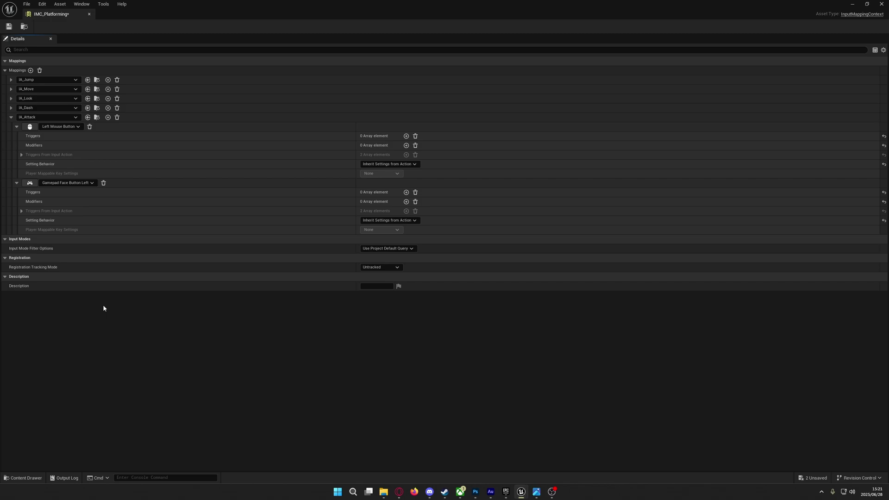
click(10, 119)
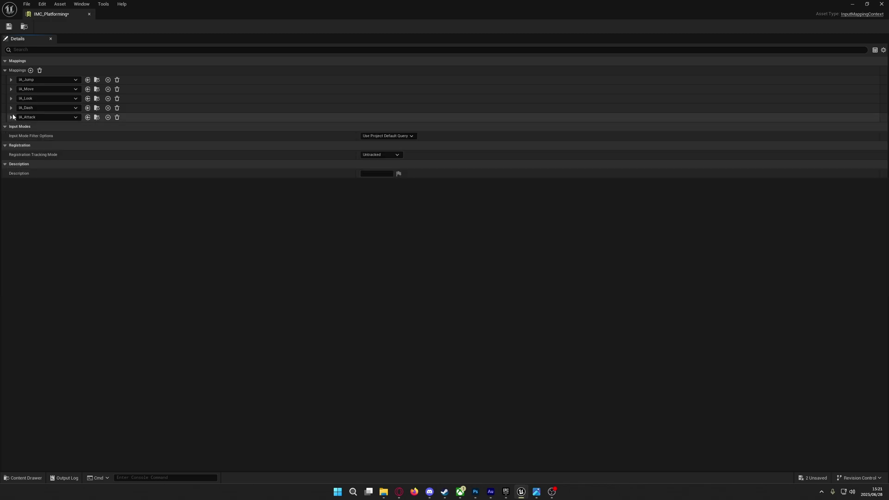
Add a mapping for IA_Binoculars bound to the Q key and Gamepad Left Shoulder
click(30, 71)
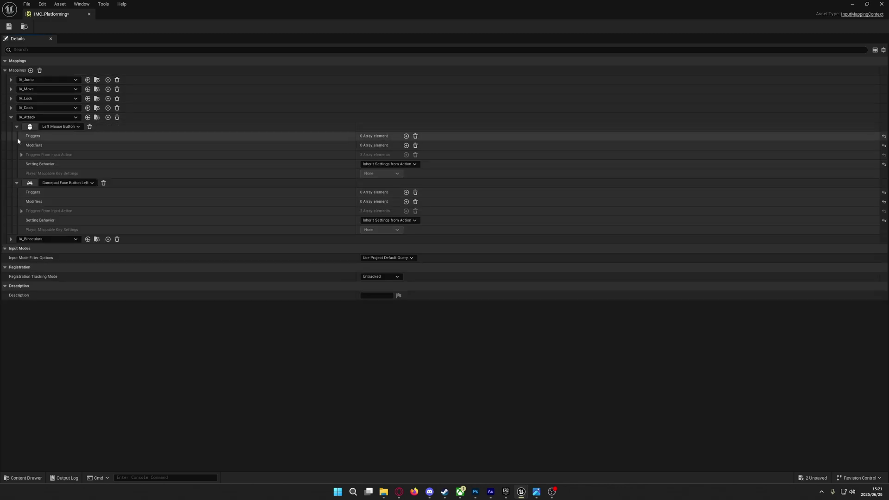
click(11, 117)
click(10, 127)
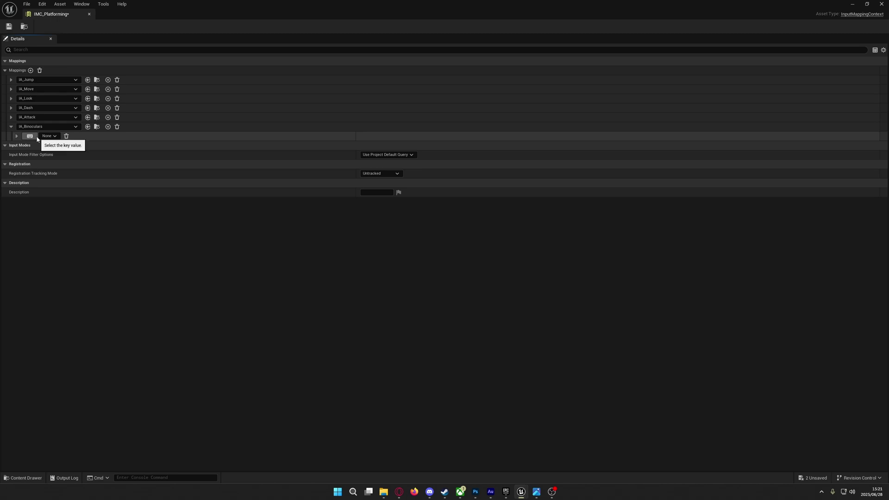
click(30, 135)
key(b)
click(108, 127)
click(46, 191)
click(122, 311)
click(11, 127)
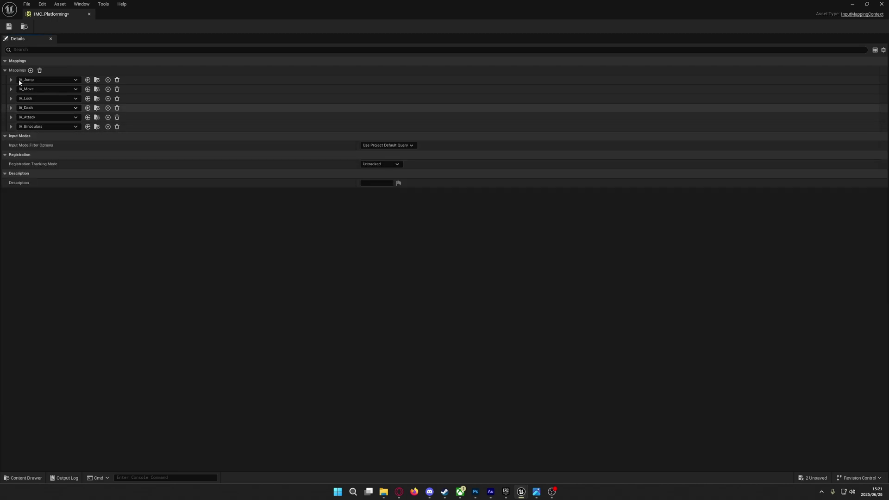
Add another mapping to IMC_Platforming and assign IA_Crouch to it
click(31, 70)
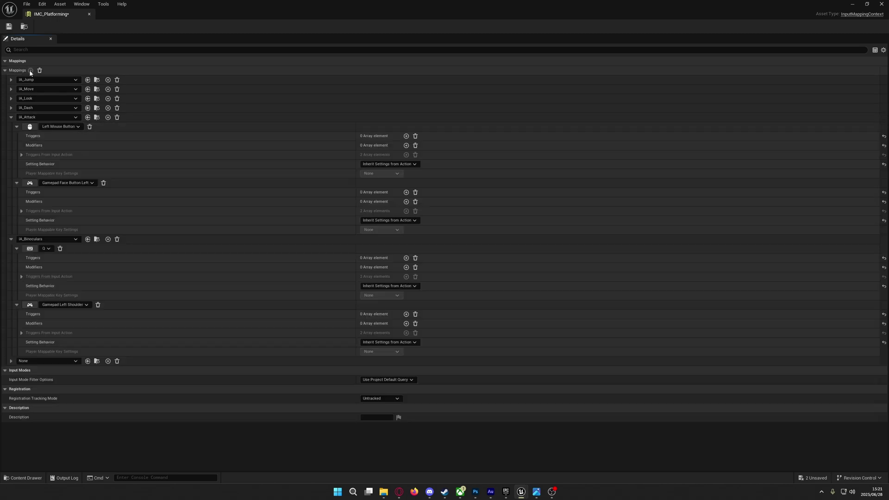
click(11, 117)
click(11, 126)
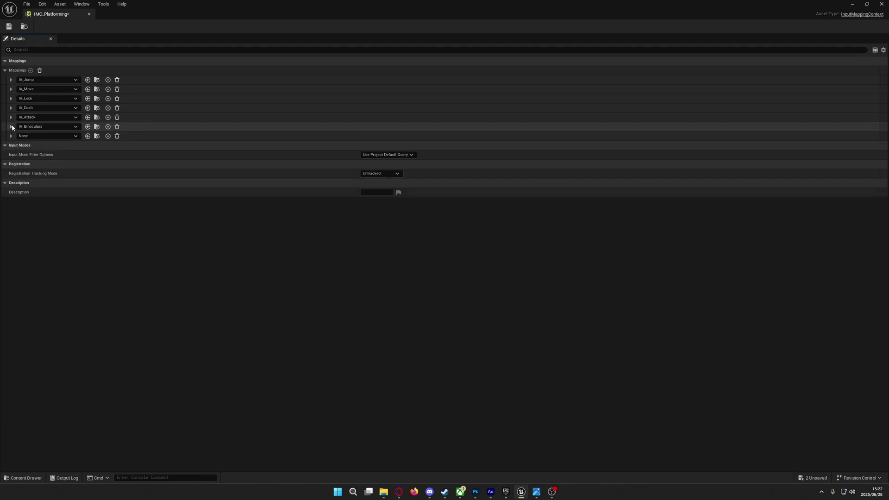
click(32, 135)
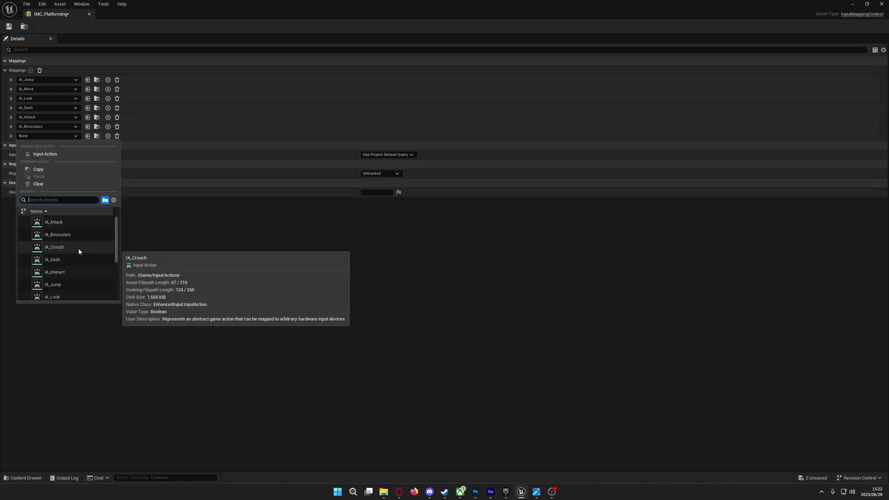
click(54, 247)
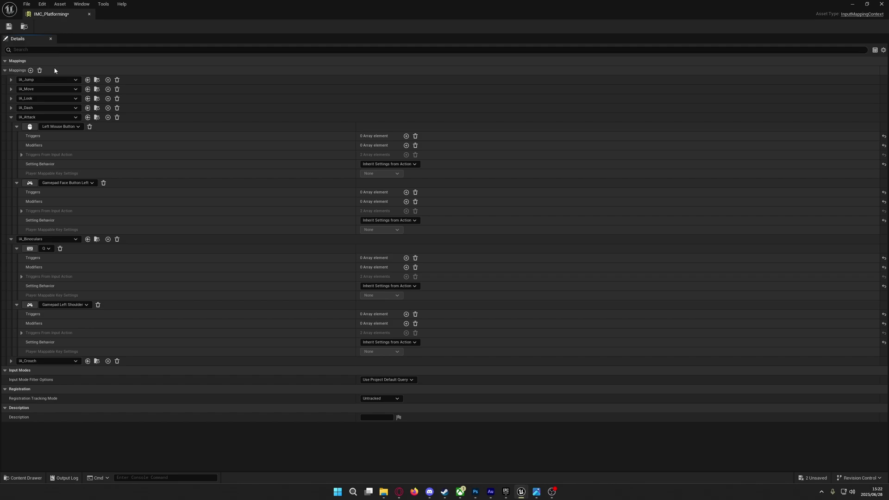
Add a mapping below IA_Crouch and assign IA_Interact to it
click(5, 70)
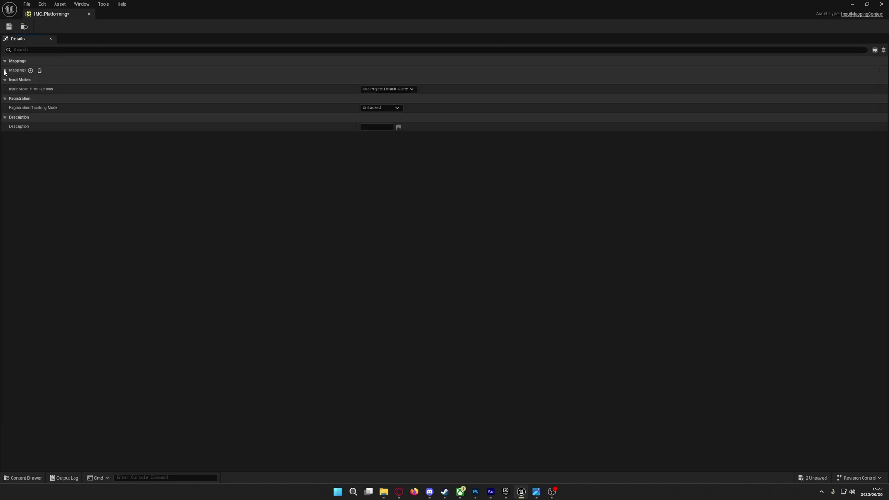
click(4, 71)
click(5, 70)
right_click(53, 73)
click(64, 85)
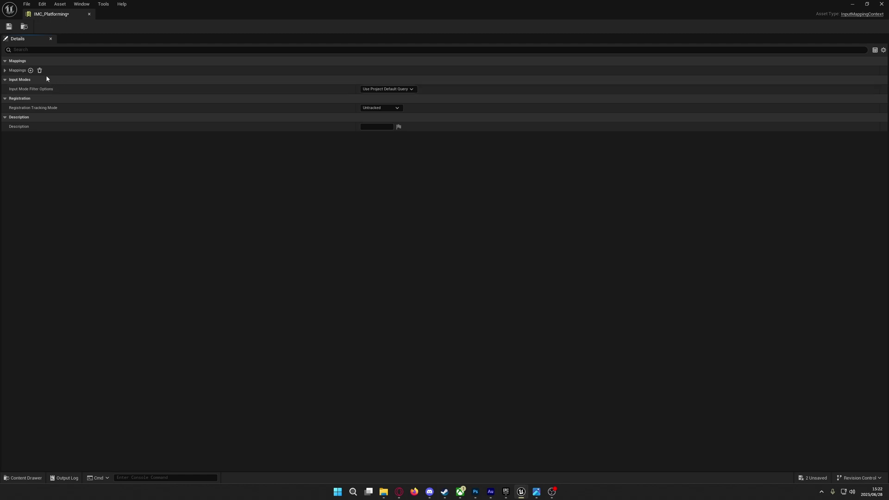
click(4, 71)
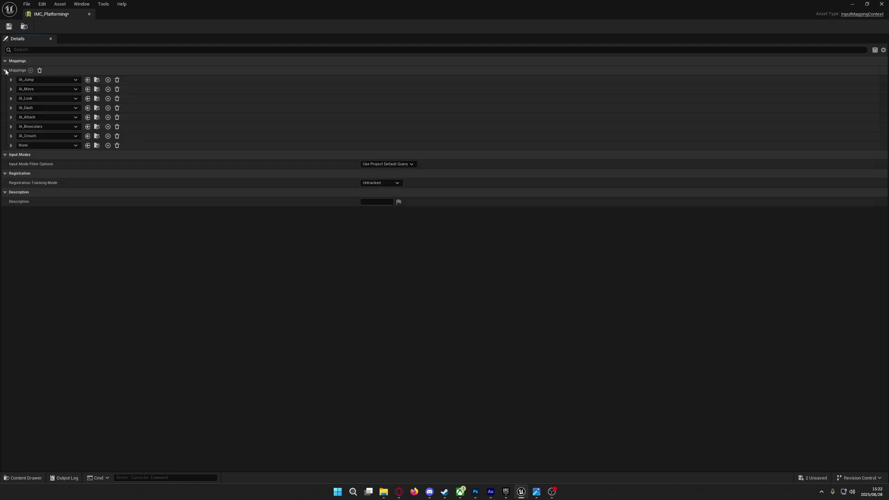
click(29, 145)
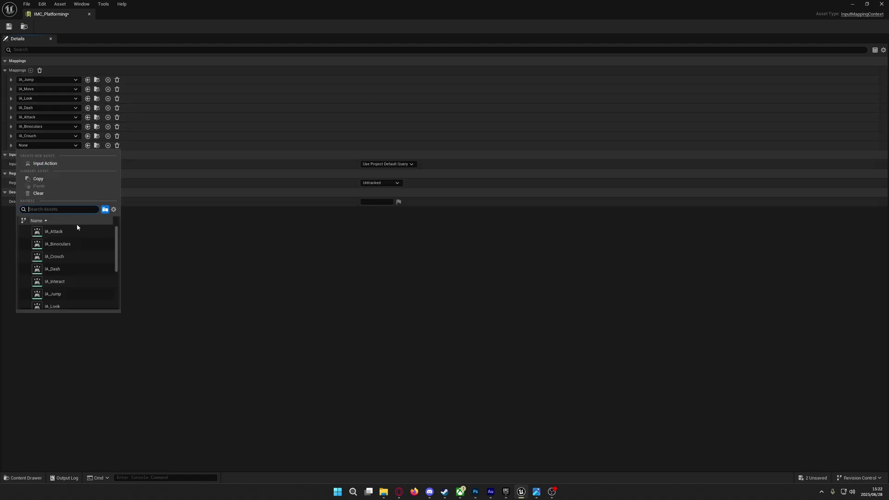
click(74, 282)
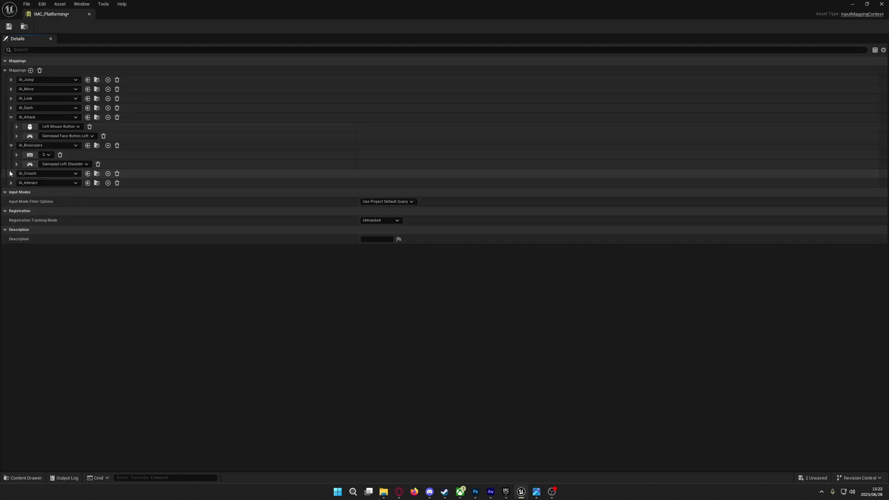
Bind the IA_Crouch mapping to the C key
click(10, 173)
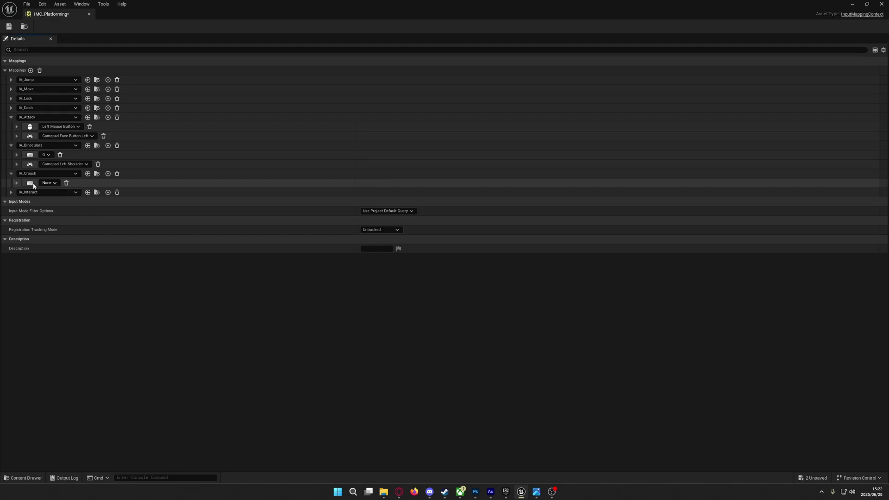
click(30, 183)
key(c)
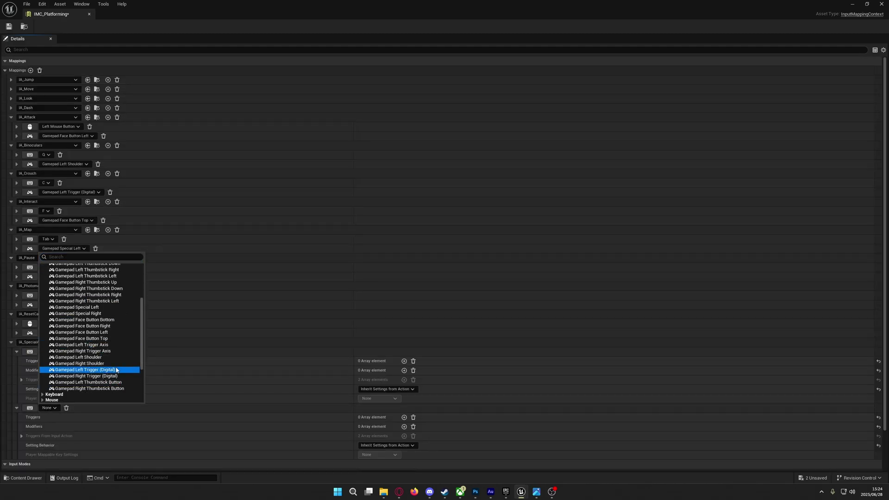
Set the second binding of IA_SpecialAbility to Gamepad Right Shoulder and save IMC_Platforming
click(111, 364)
key(ctrl+s)
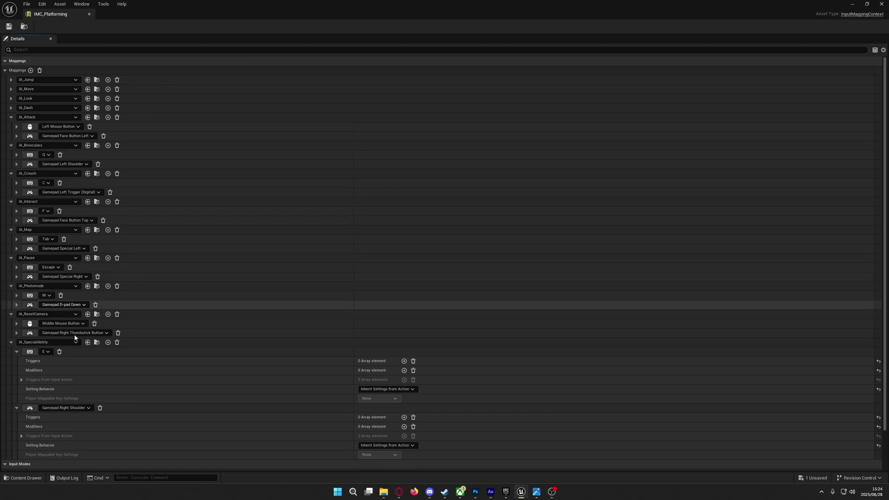
Collapse both binding details of IA_SpecialAbility and close the IMC_Platforming editor
click(16, 352)
click(16, 361)
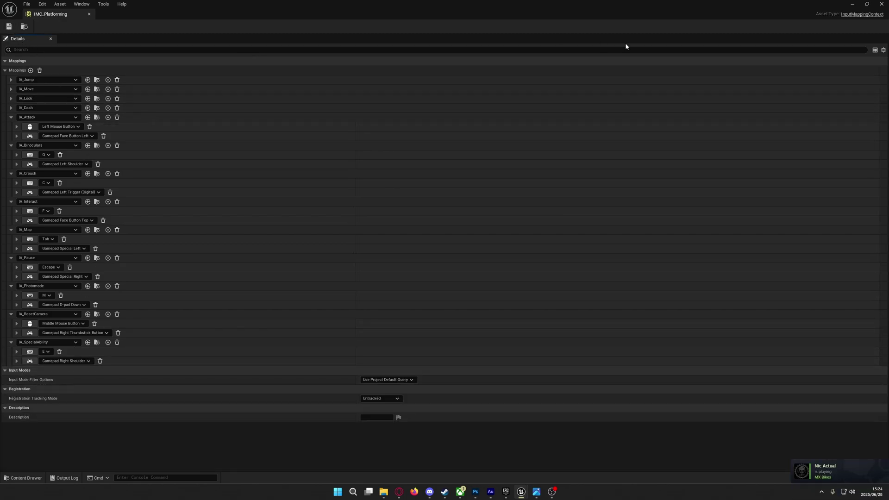
click(884, 5)
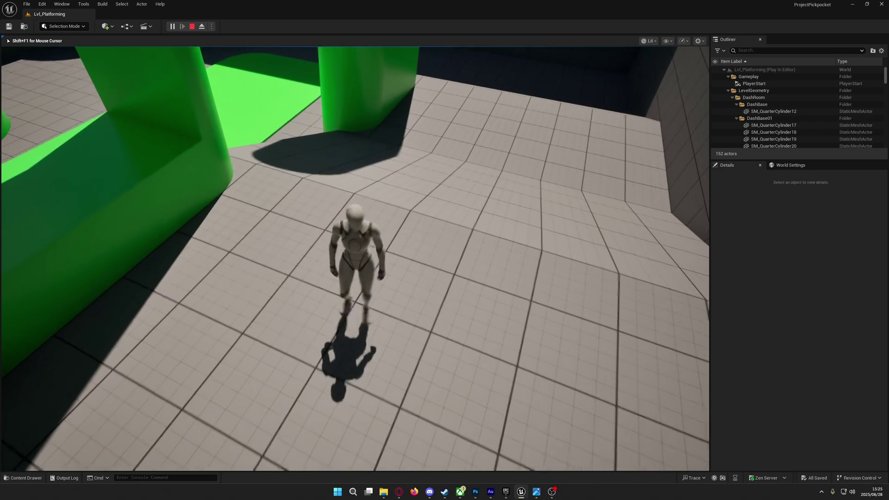
Run the character around the level in the play session to test basic movement
key(a)
key(w)
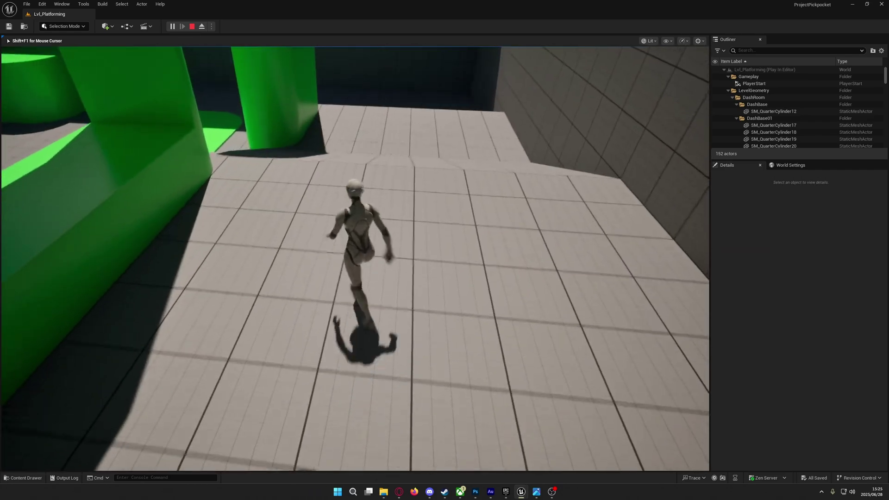
key(a)
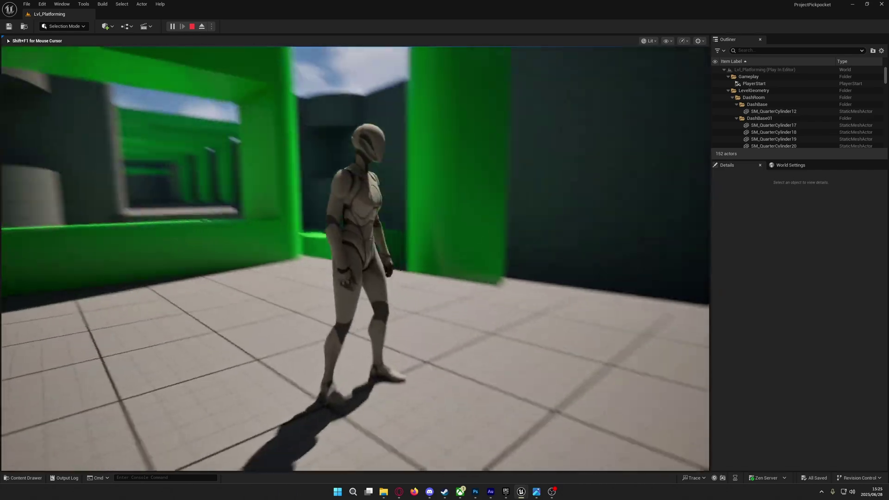
key(a)
key(a)
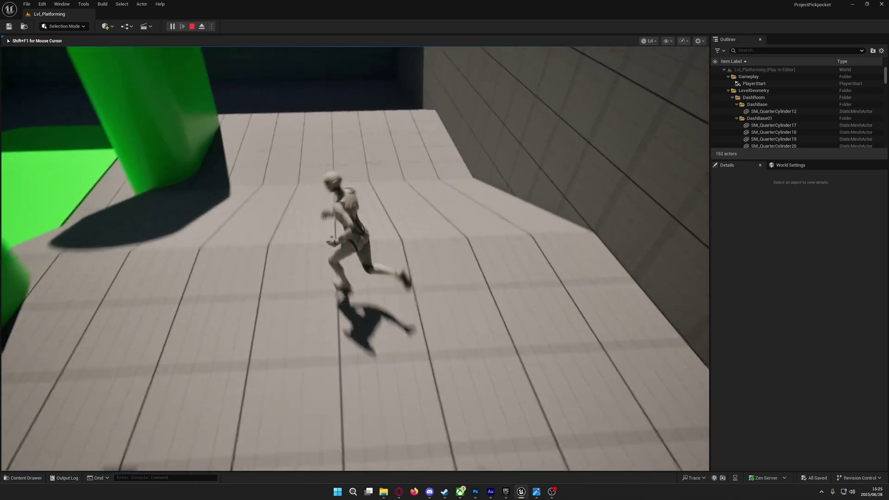
key(d)
key(s)
key(w)
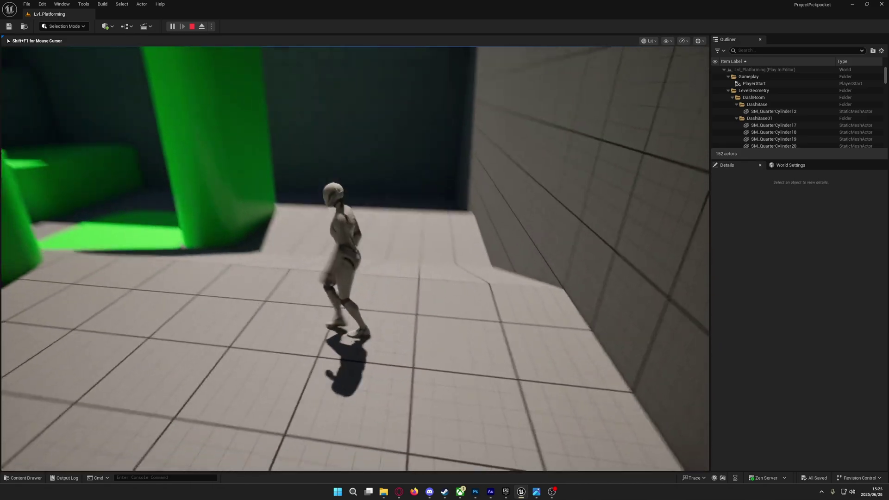
key(w)
Test jumping while moving the character through the level, and end the play session
key(space)
key(space)
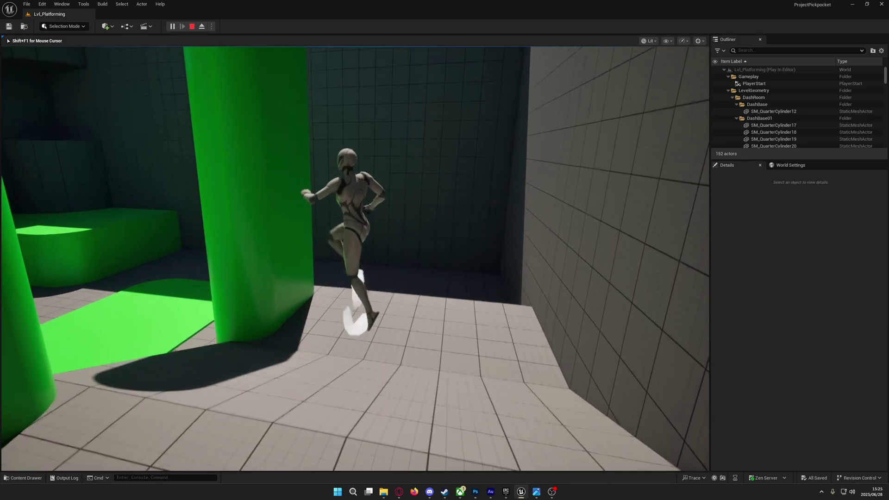
key(s)
key(space)
key(w)
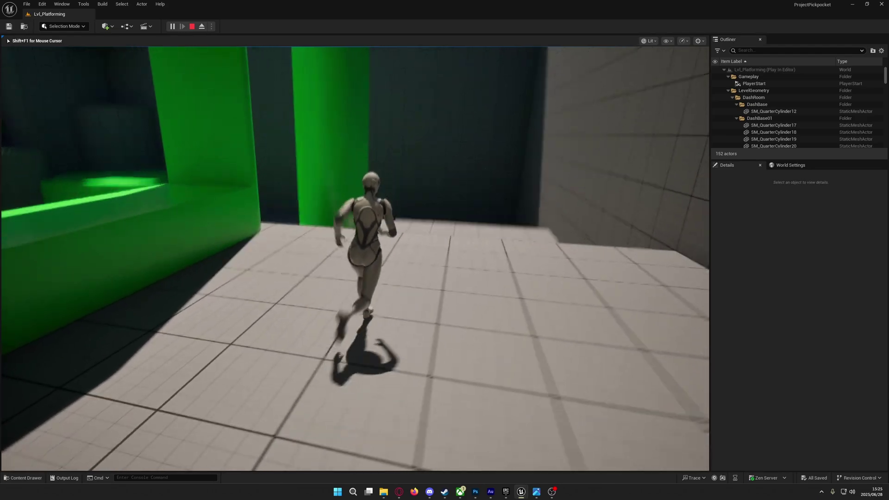
key(a)
key(d)
key(space)
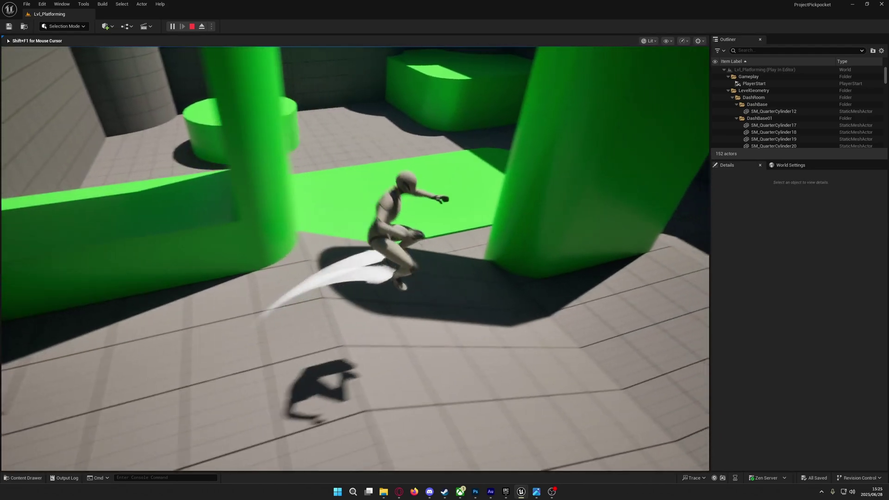
key(w)
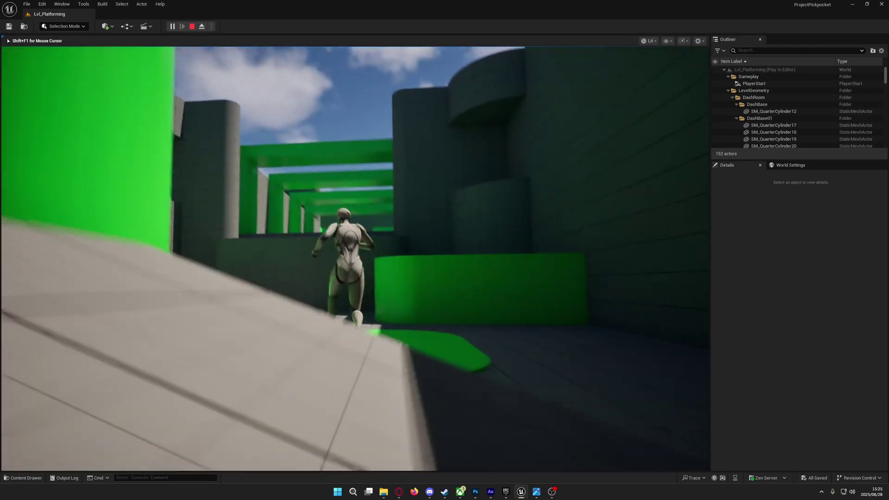
key(a)
key(space)
key(a)
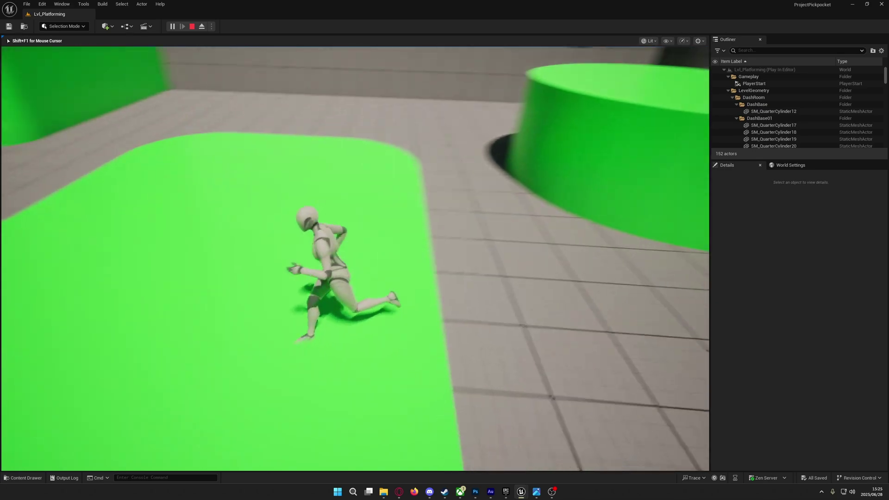
key(space)
key(space)
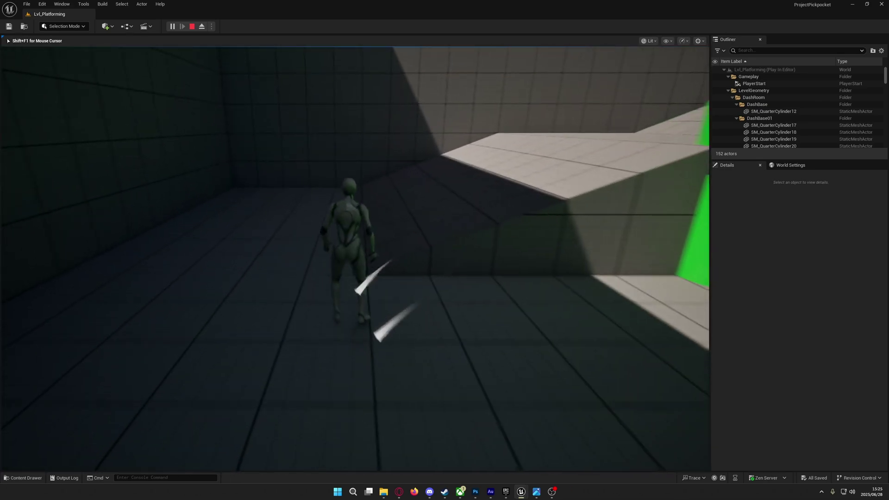
key(Escape)
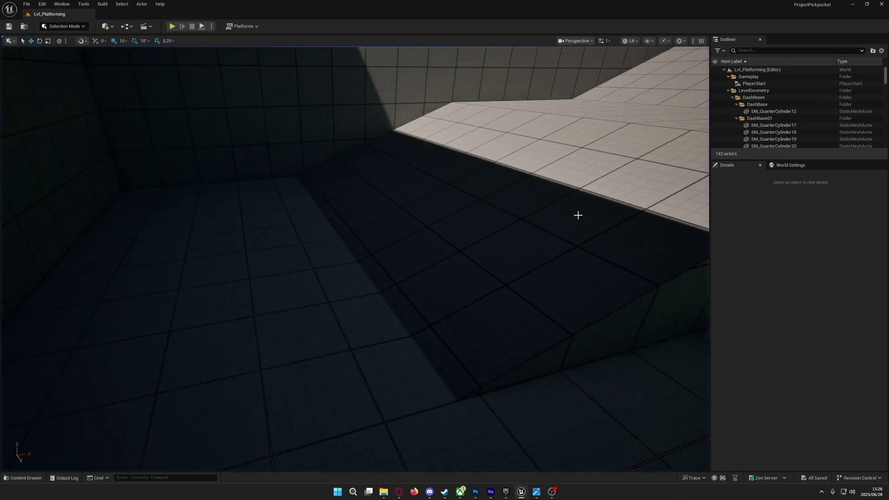
Switch to the BP_Player event graph and examine the IA_Look and IA_MouseLook nodes under Camera Input
mouse_move(523, 491)
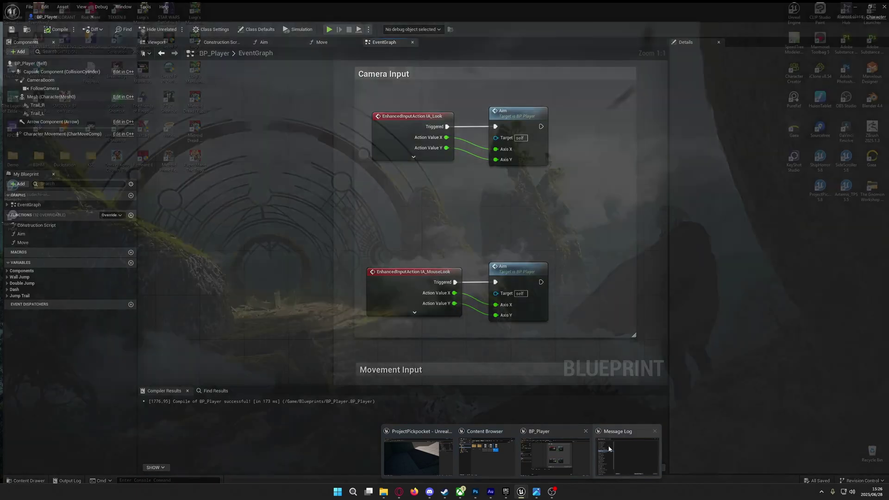
click(541, 453)
scroll(584, 201, down, 7)
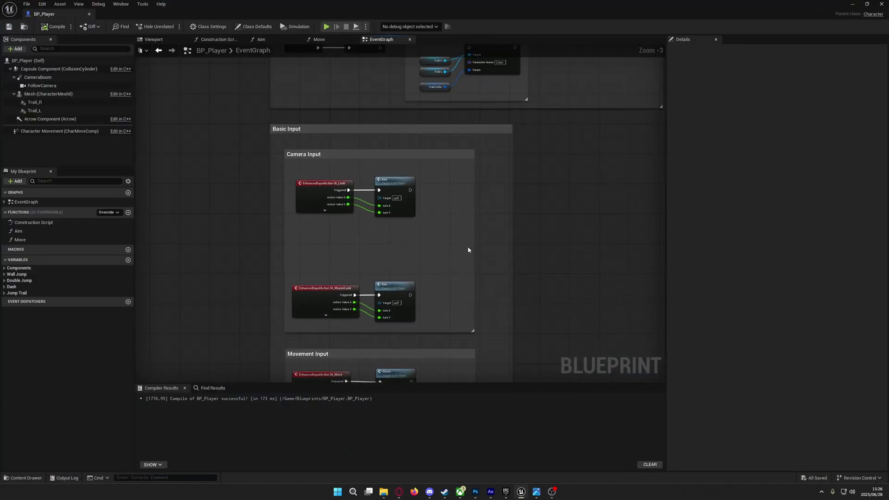
scroll(485, 264, up, 1)
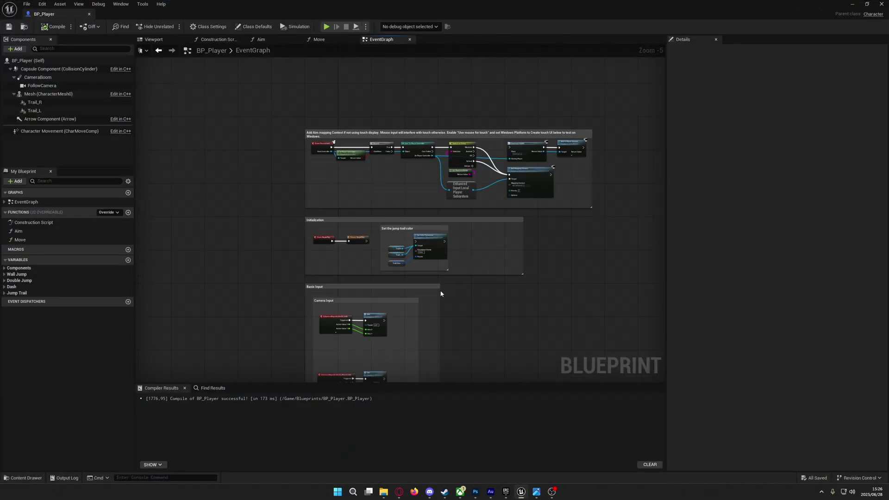
right_drag(400, 319, 484, 184)
scroll(485, 184, up, 3)
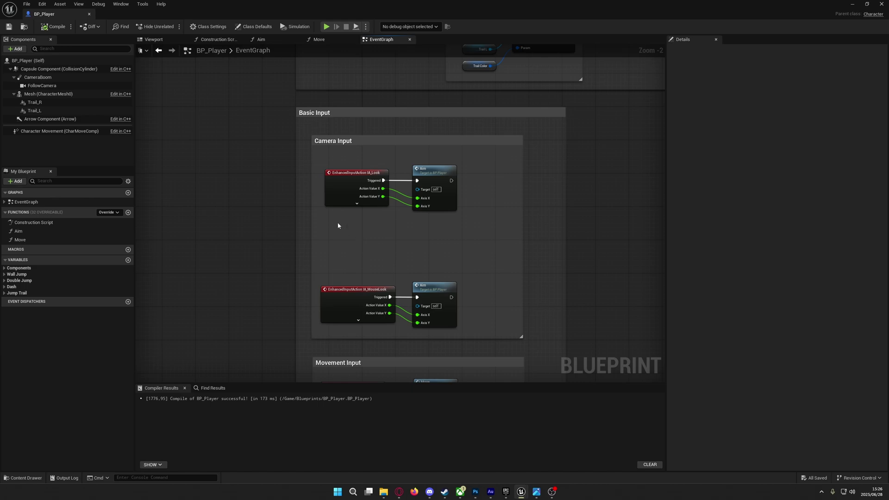
drag(317, 211, 392, 266)
right_drag(514, 264, 500, 236)
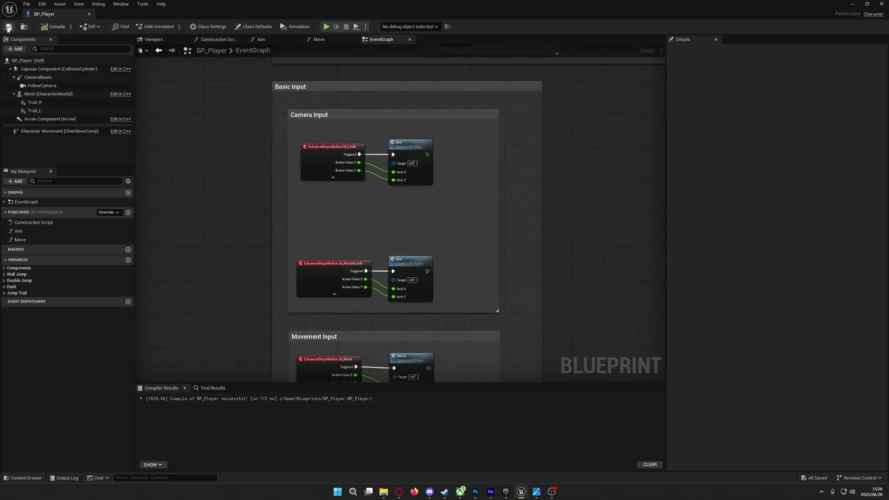
Delete the Construct NONE and Add to Player Screen nodes from the aim mapping context section above Initialization
right_drag(464, 204, 422, 324)
right_drag(362, 180, 343, 312)
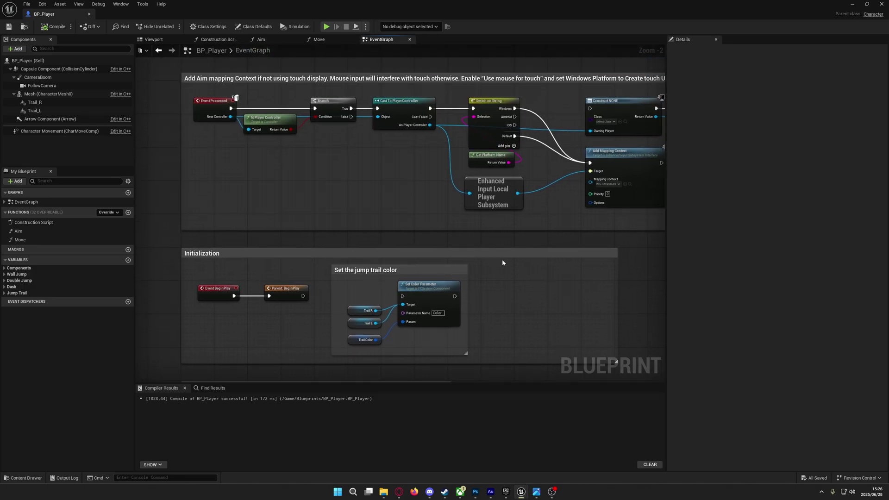
scroll(498, 252, down, 1)
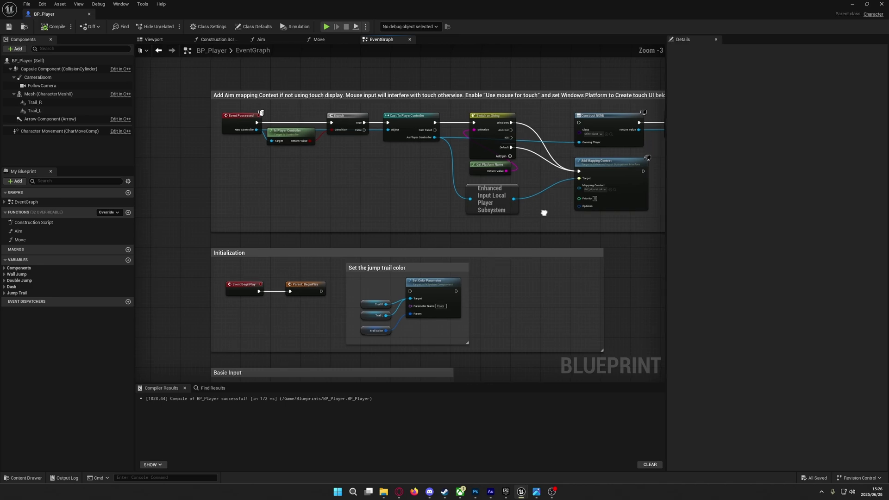
right_drag(544, 213, 403, 292)
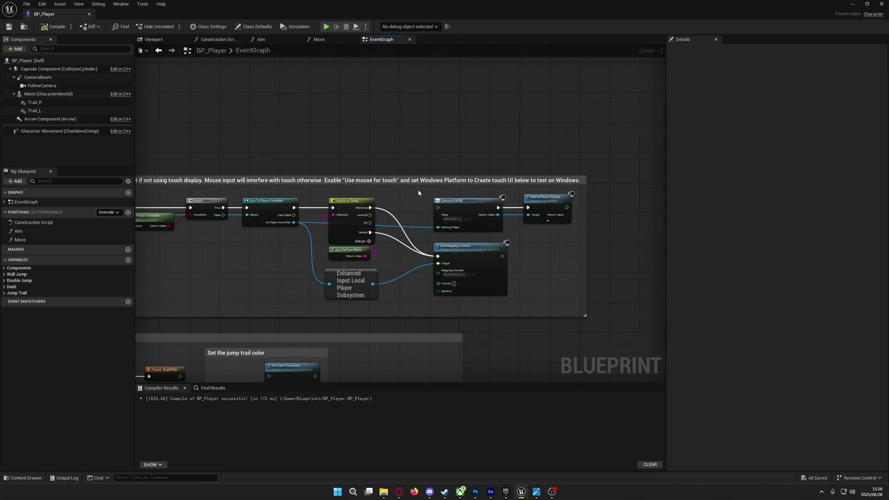
drag(419, 193, 557, 231)
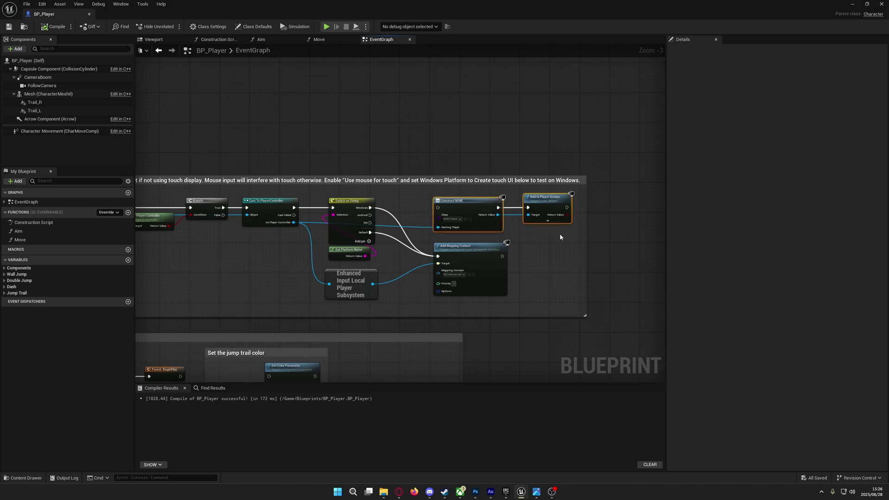
key(Delete)
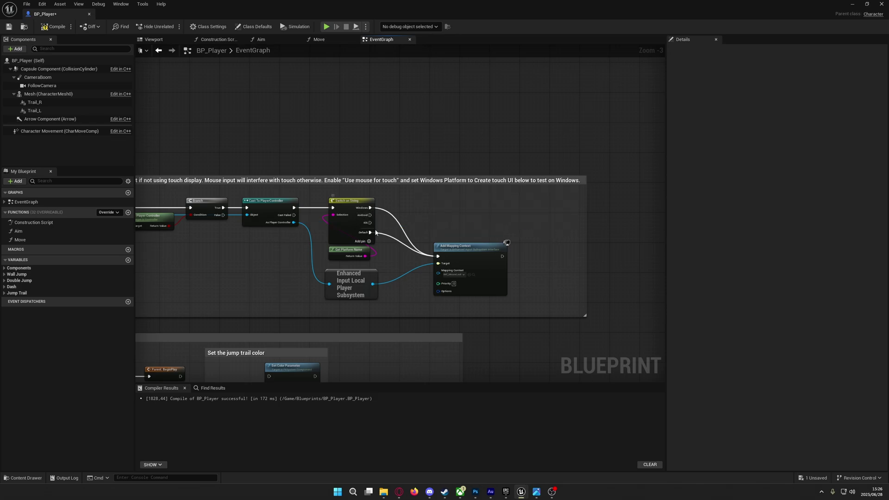
Review the jump trail color nodes and the Camera Input and Movement Input groups in the event graph
right_drag(383, 338, 526, 131)
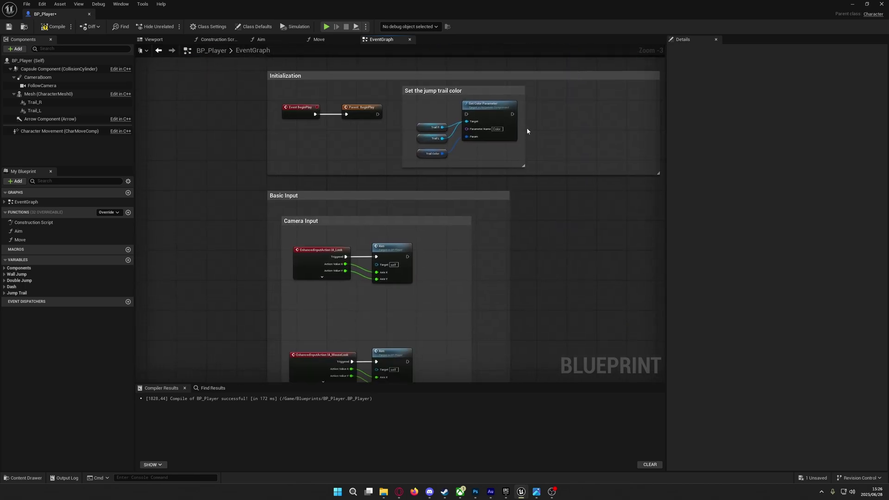
mouse_move(445, 218)
right_down()
mouse_move(471, 276)
mouse_move(461, 200)
mouse_move(436, 233)
right_up()
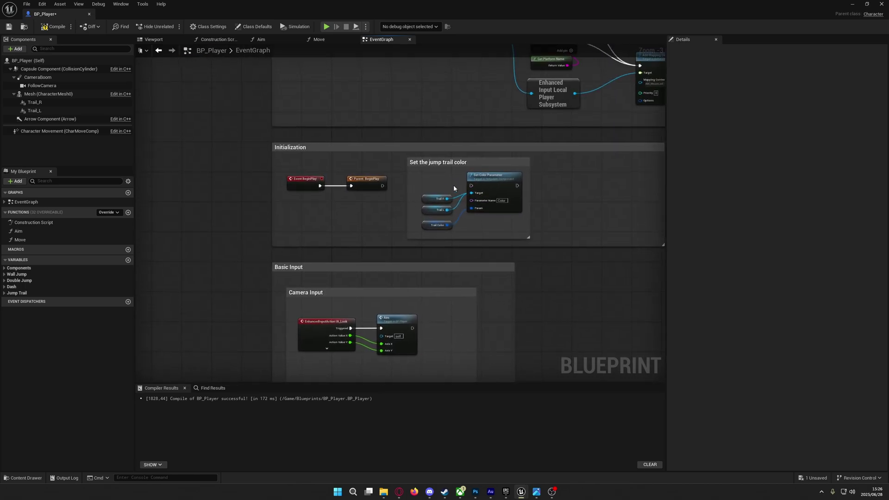
click(429, 203)
click(436, 226)
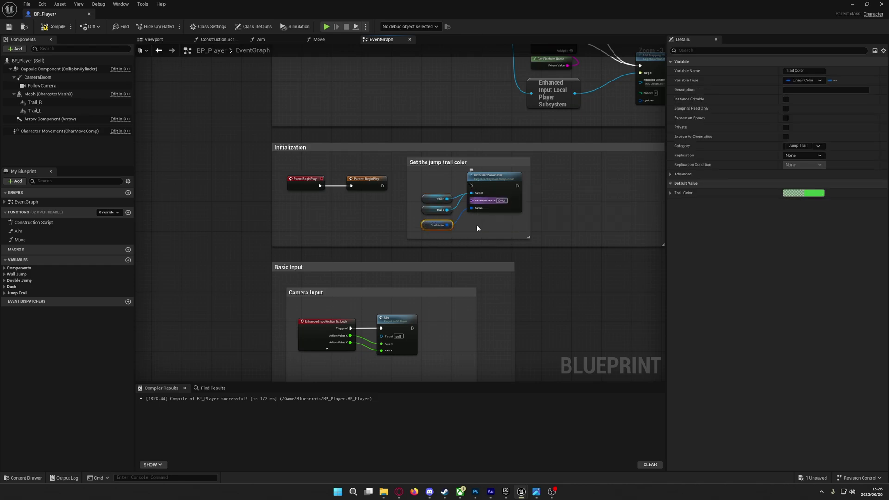
right_drag(491, 301, 480, 123)
right_drag(489, 275, 508, 175)
scroll(477, 165, down, 2)
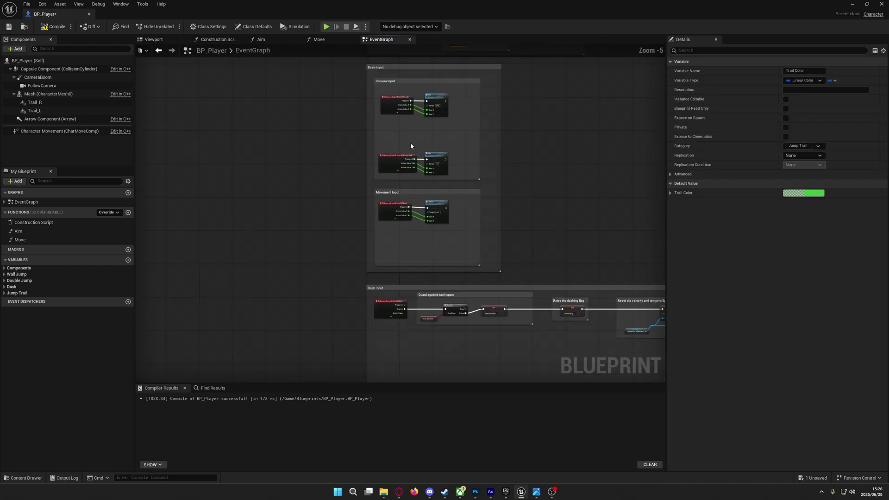
scroll(401, 147, up, 2)
drag(341, 156, 470, 207)
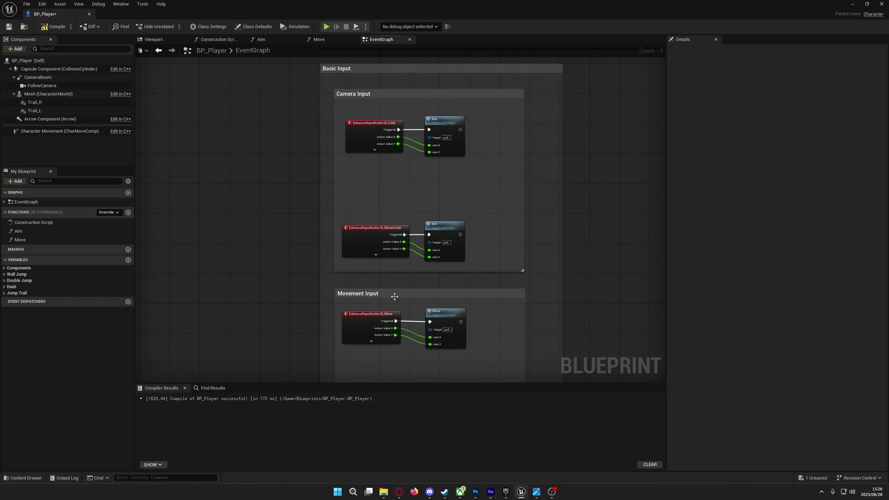
right_drag(430, 322, 447, 156)
drag(505, 237, 505, 237)
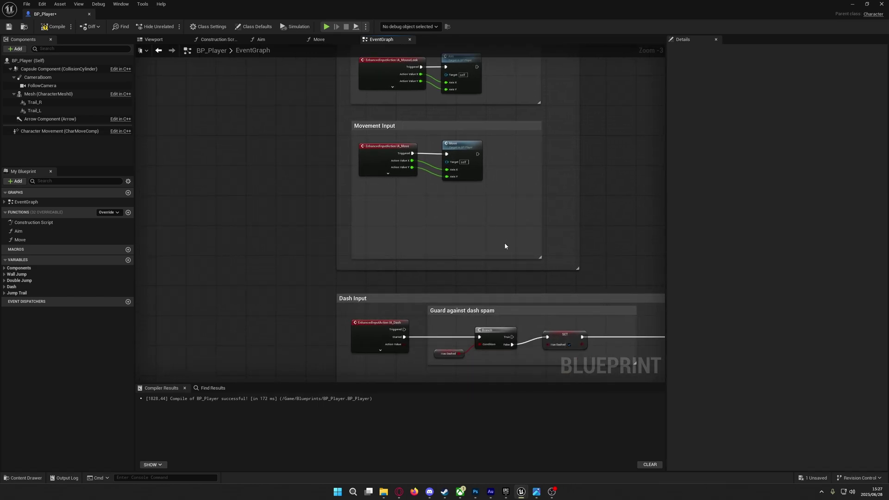
Compile and save the BP_Player blueprint
right_drag(486, 234, 473, 201)
click(54, 27)
click(8, 26)
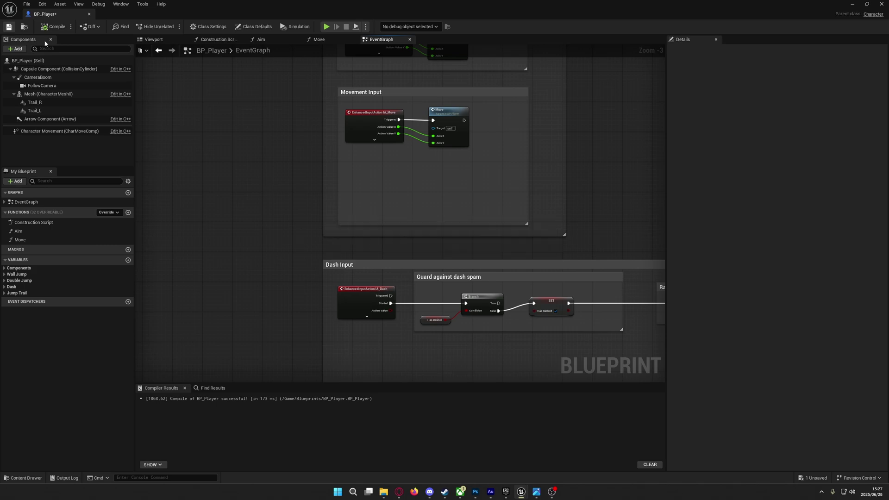
Examine the Dash Input, Jump Input, Advanced Jump and Landing sections of the event graph
right_drag(505, 243, 426, 148)
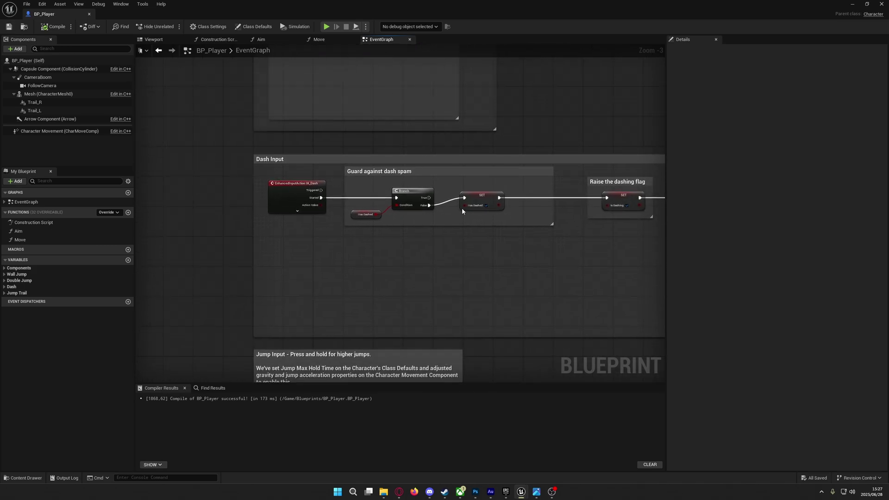
right_drag(462, 207, 518, 182)
scroll(396, 202, down, 3)
right_drag(490, 246, 473, 186)
scroll(395, 183, up, 2)
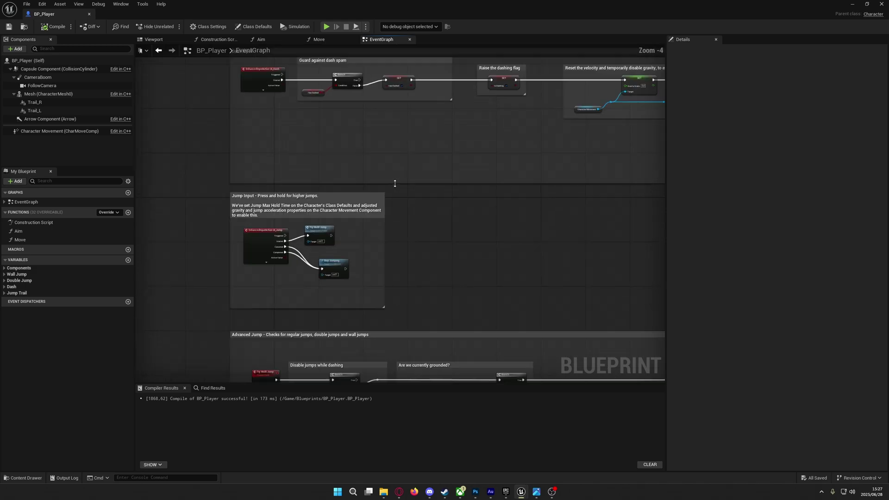
scroll(395, 183, up, 1)
right_drag(305, 258, 459, 46)
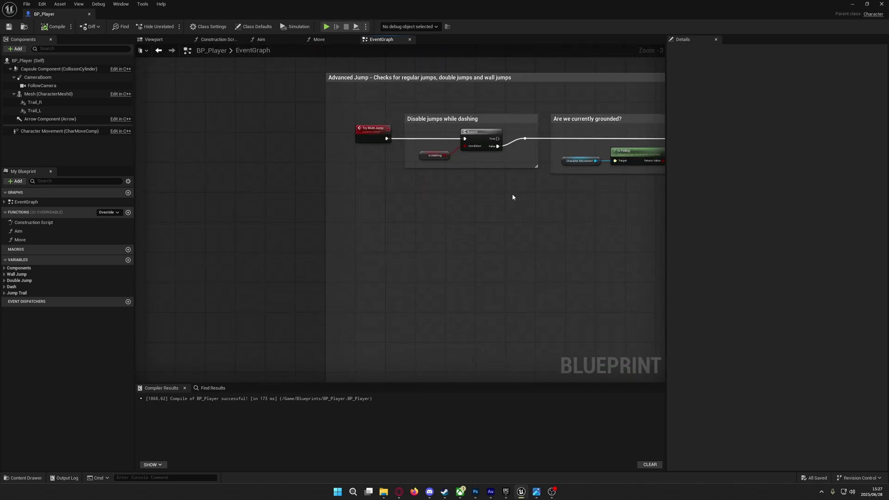
scroll(513, 195, down, 1)
right_drag(527, 177, 460, 51)
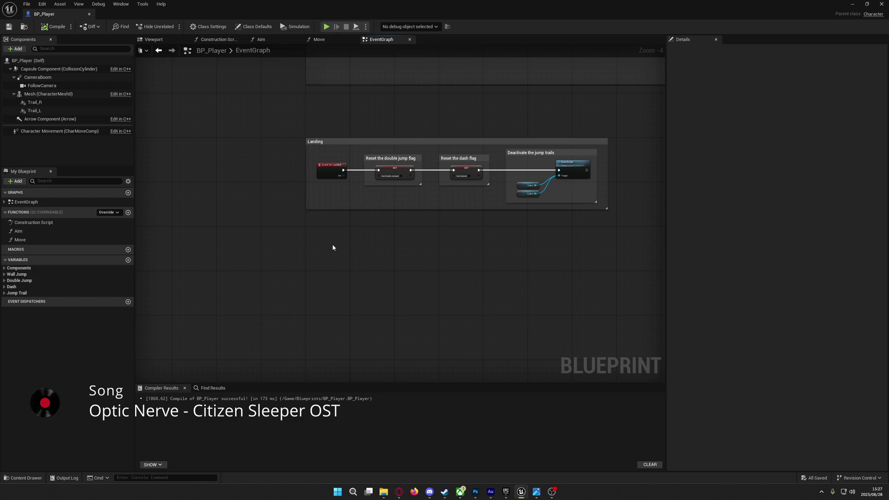
Add an IA_Attack enhanced input action event below the Landing group in the event graph
right_click(320, 268)
text(ia)
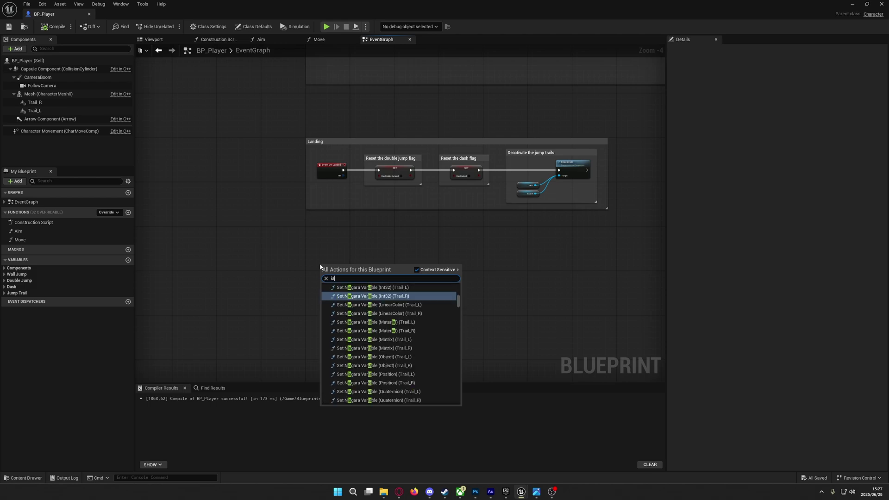
text(_attack)
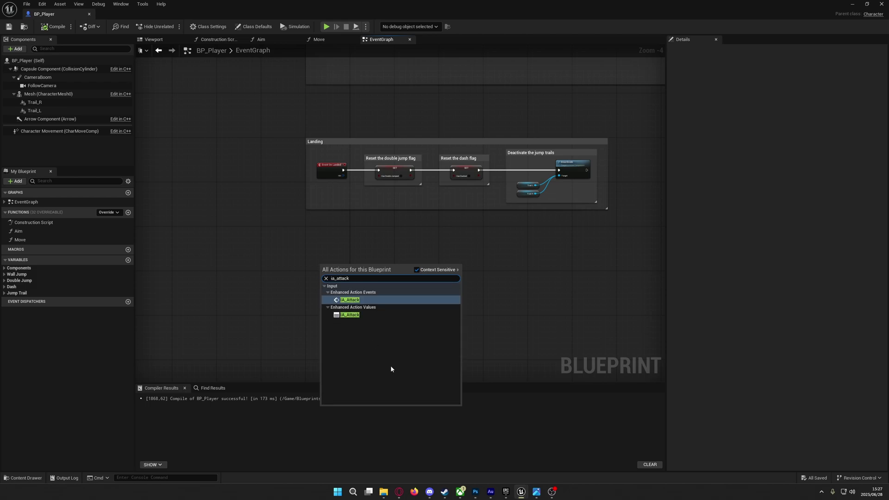
click(354, 300)
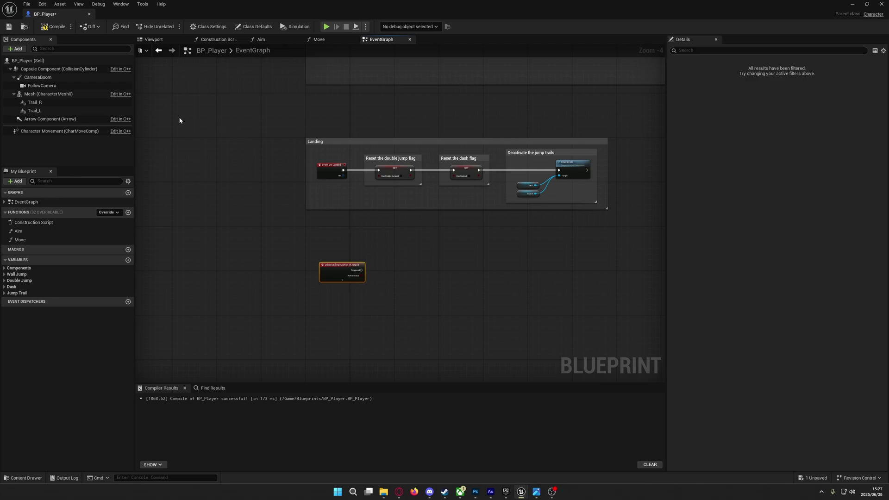
scroll(389, 252, up, 3)
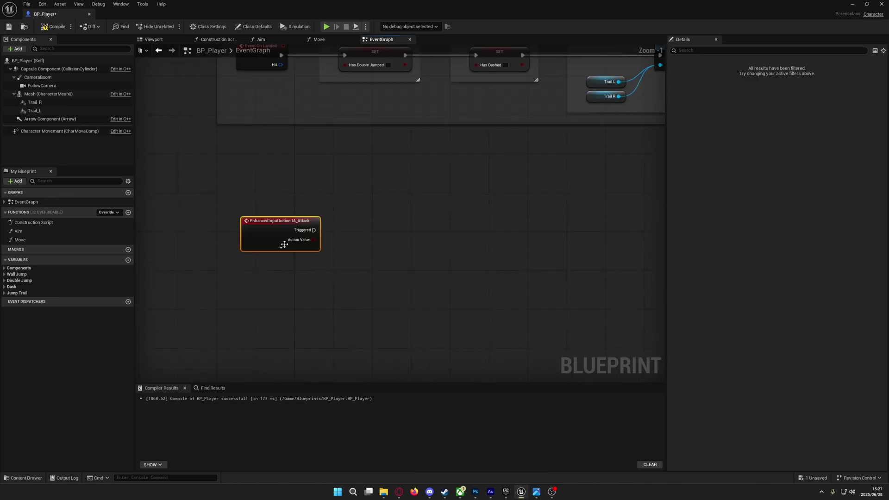
Connect a Print String reading "I am attacking" to the Started output of IA_Attack and align it with the event
drag(314, 239, 358, 240)
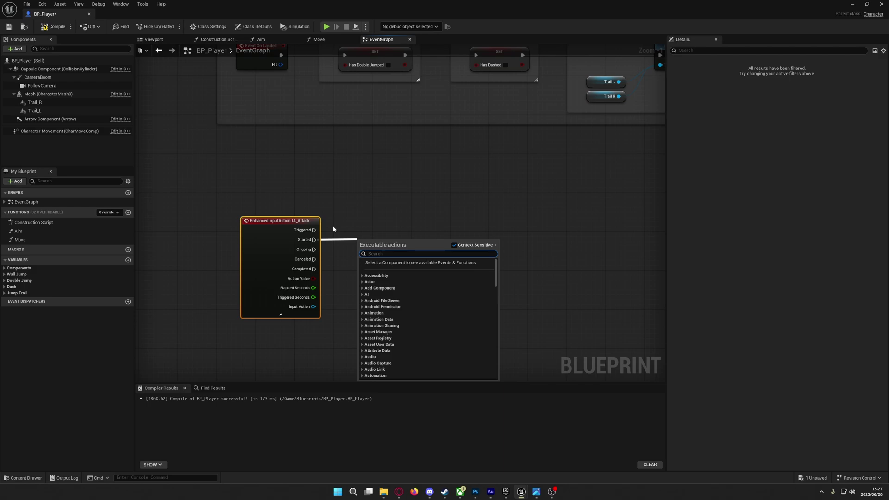
text(print)
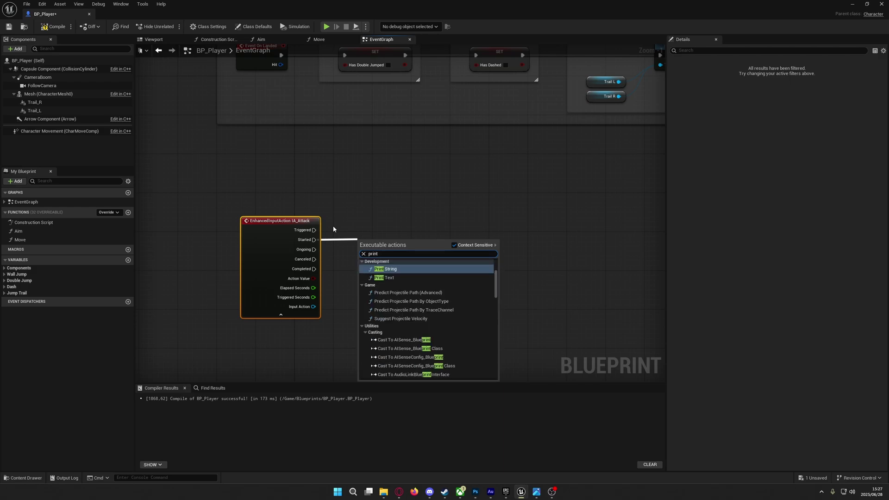
click(388, 268)
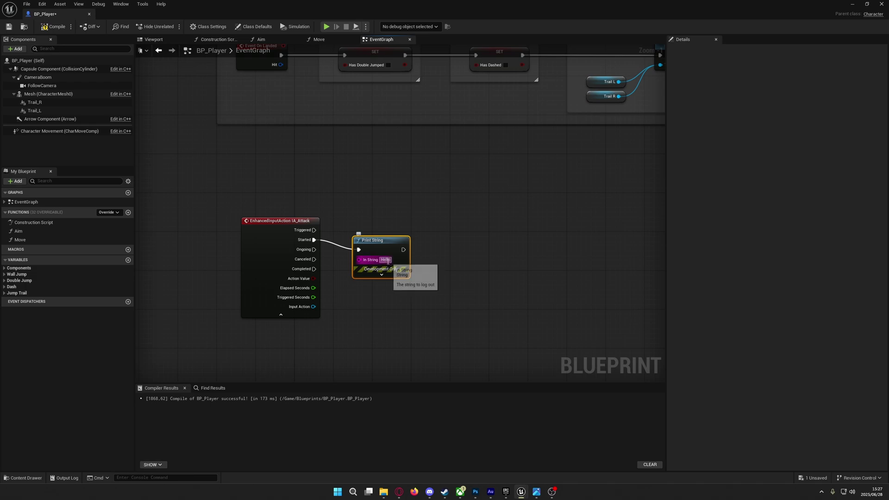
click(388, 260)
text(I am)
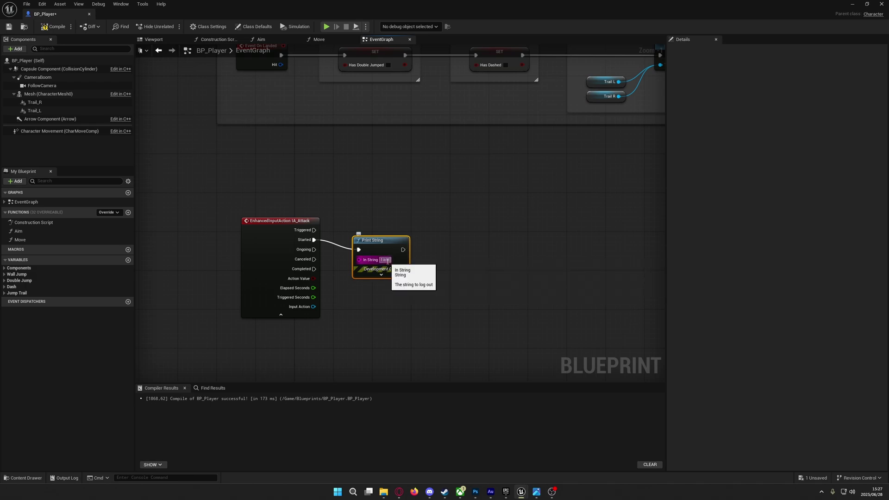
text( attacking)
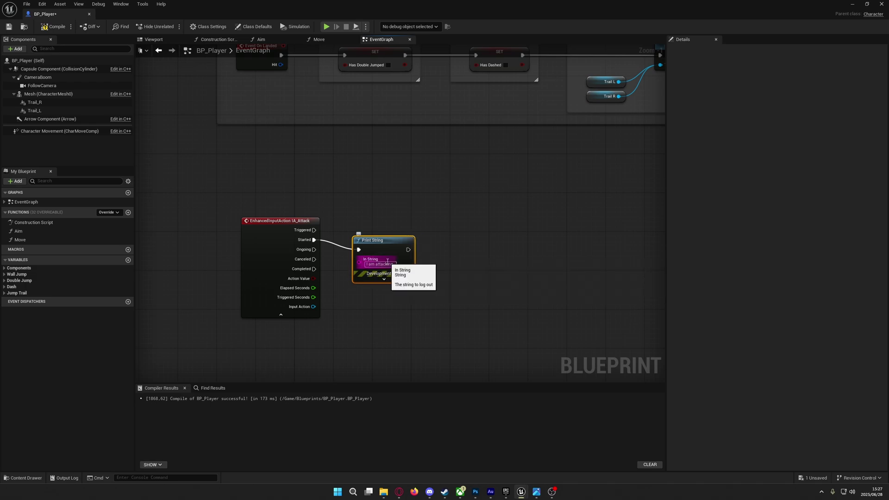
drag(382, 247, 381, 237)
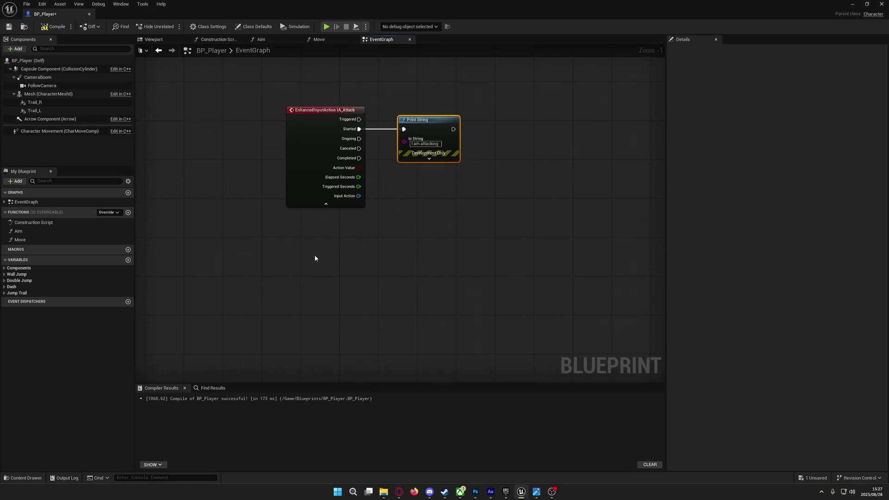
Add an IA_Map enhanced input action event below IA_Attack and expand its hidden pins
right_click(292, 244)
text(ia map)
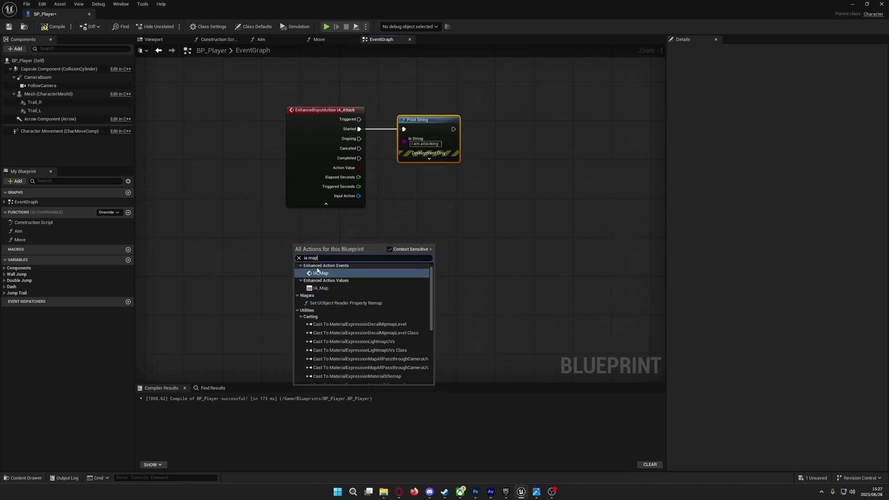
click(317, 272)
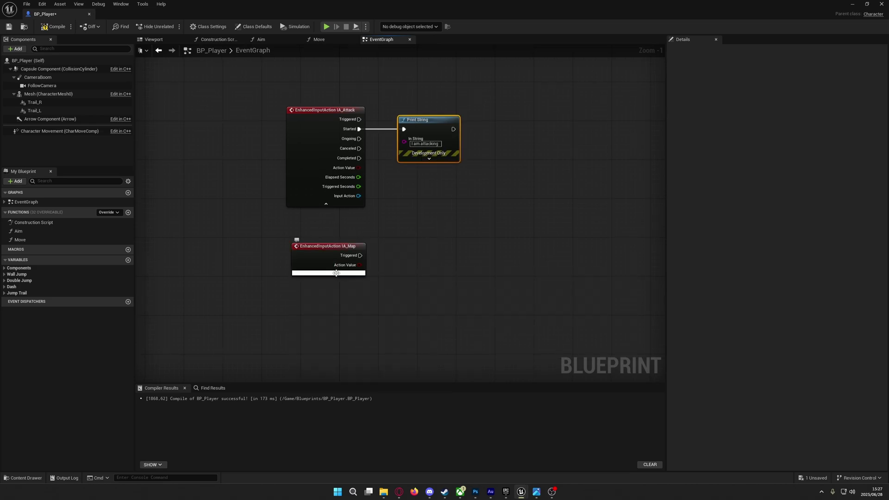
click(327, 274)
Connect a Print String reading "Opening Map" to the Started output of IA_Map and line it up with the event
drag(361, 265, 388, 264)
text(print string)
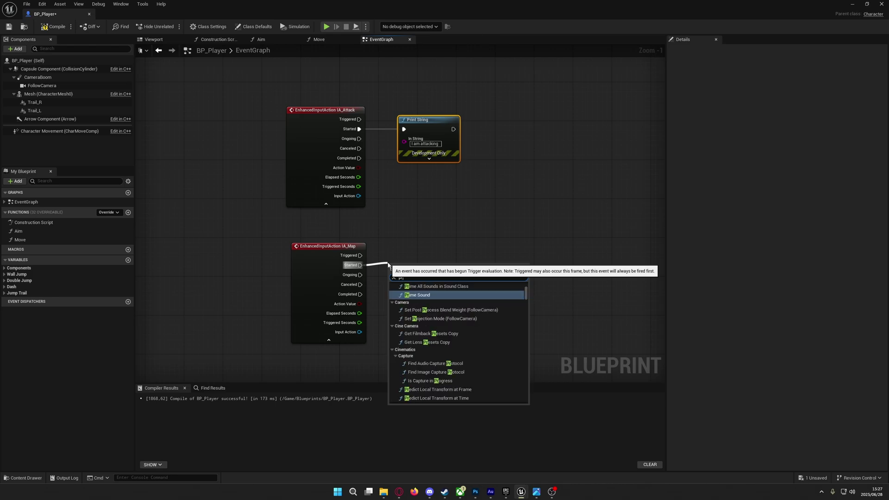
key(Return)
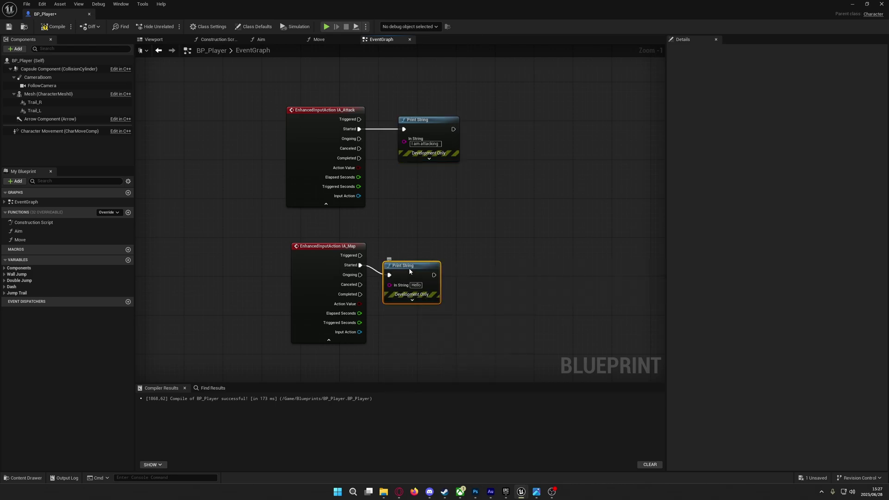
drag(409, 268, 418, 256)
click(426, 275)
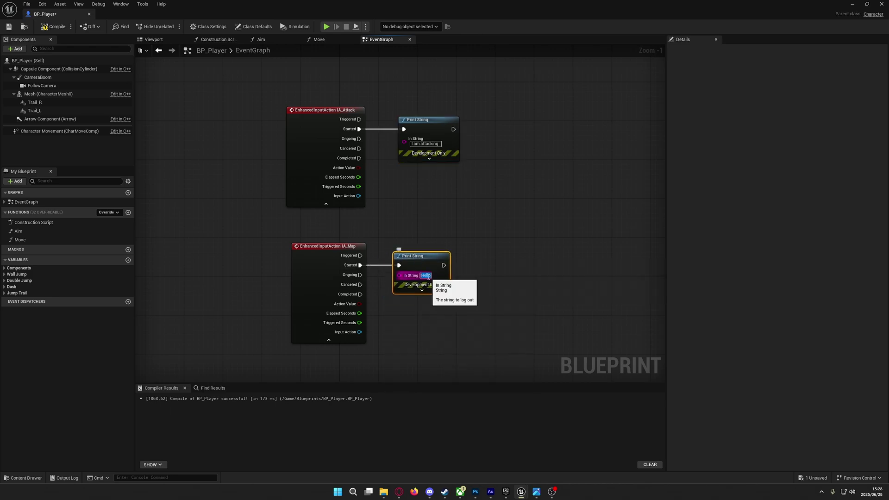
text(Opening Map)
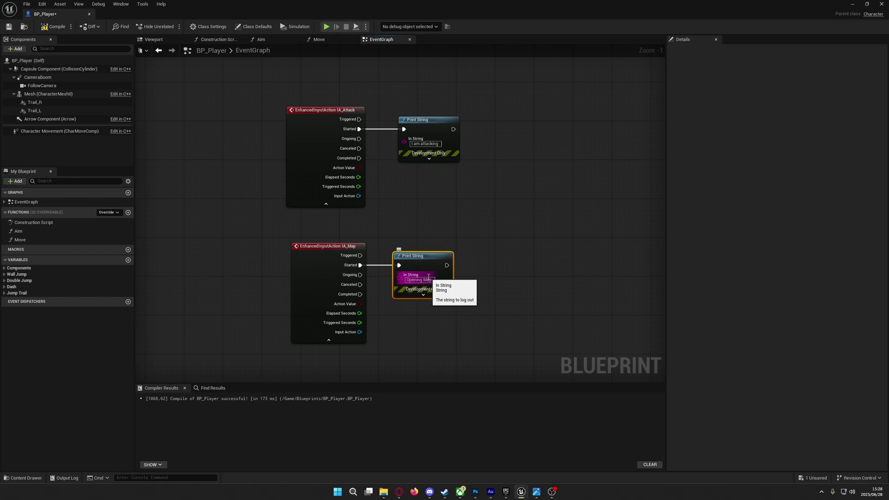
key(Return)
right_drag(497, 325, 489, 268)
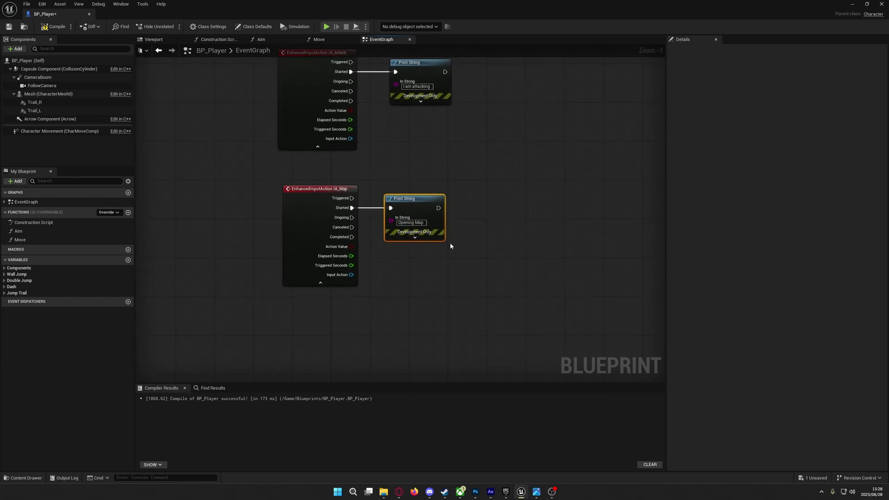
Collapse the unused pins on the IA_Attack and IA_Map event nodes
click(319, 147)
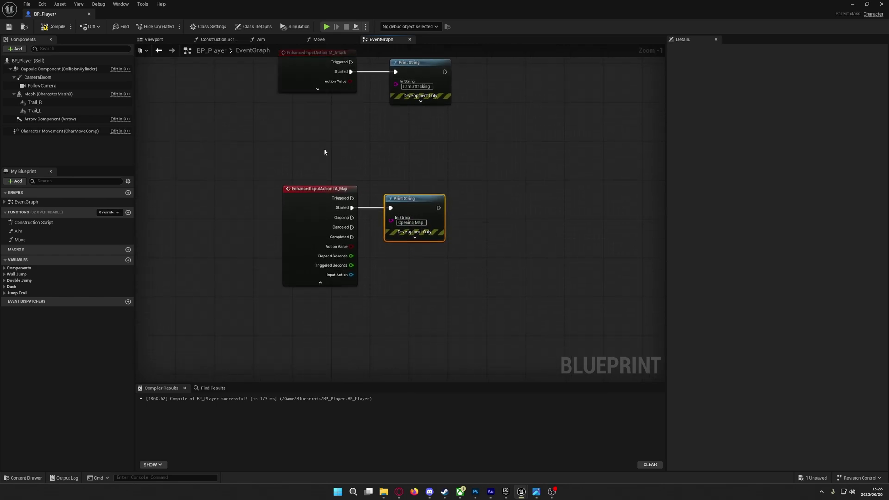
click(320, 283)
right_drag(365, 211, 370, 276)
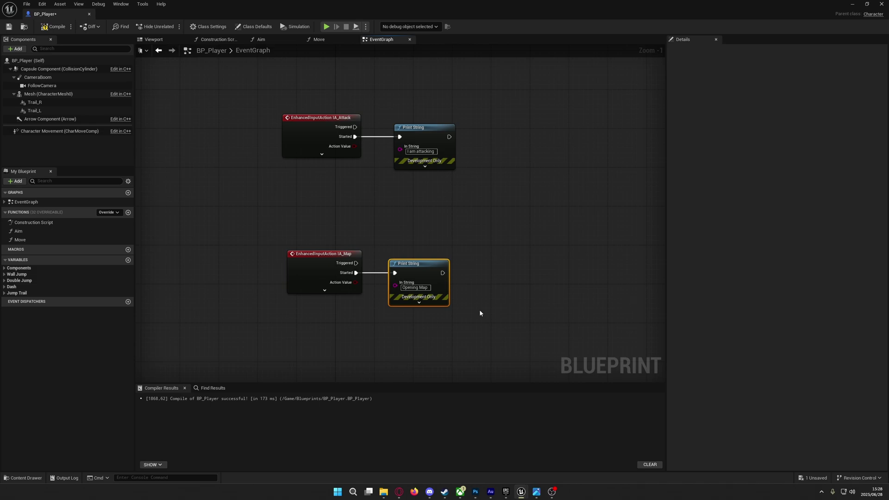
Add enhanced input action events for IA_Interact and IA_Photomode below the IA_Map nodes
right_drag(295, 363, 318, 280)
right_click(319, 279)
text(ia_int)
key(Return)
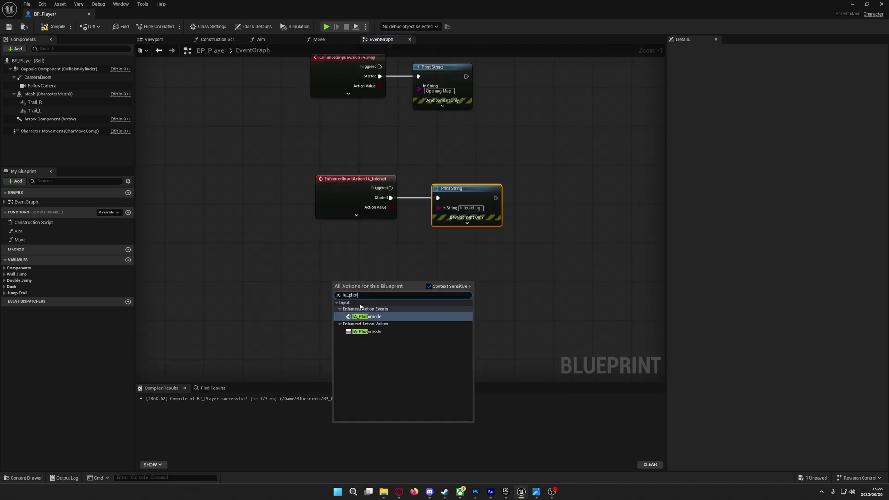
key(Return)
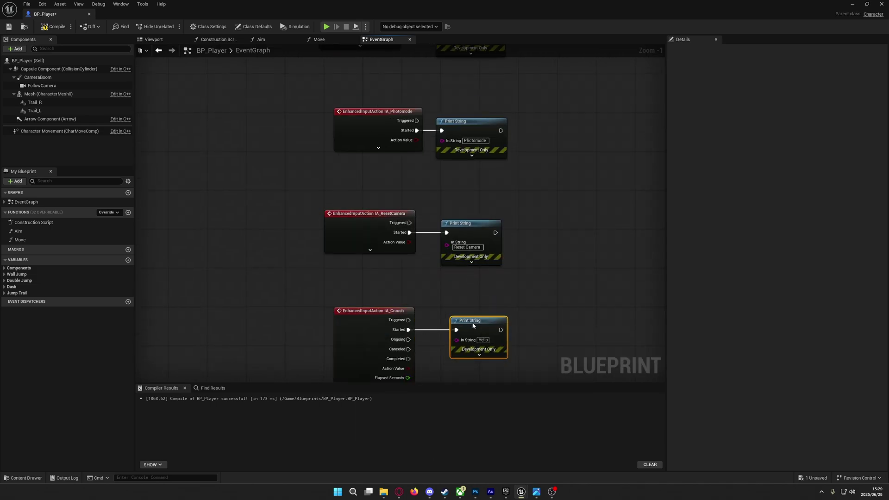
Set the text of the Print String on the IA_Pause event to "Pause" and save the blueprint
click(537, 329)
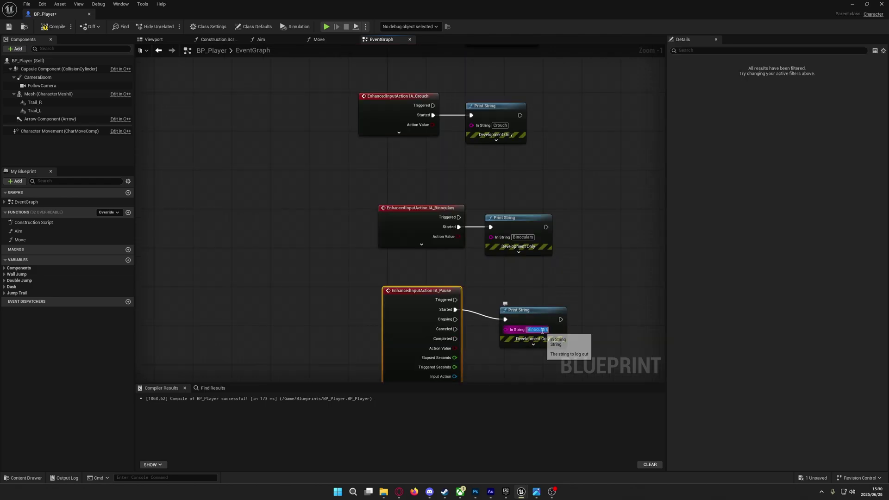
text(Pause)
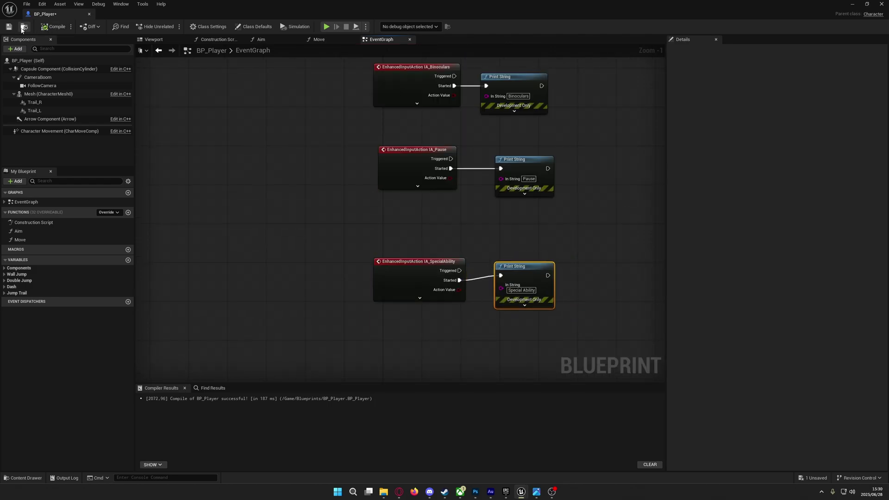
click(9, 27)
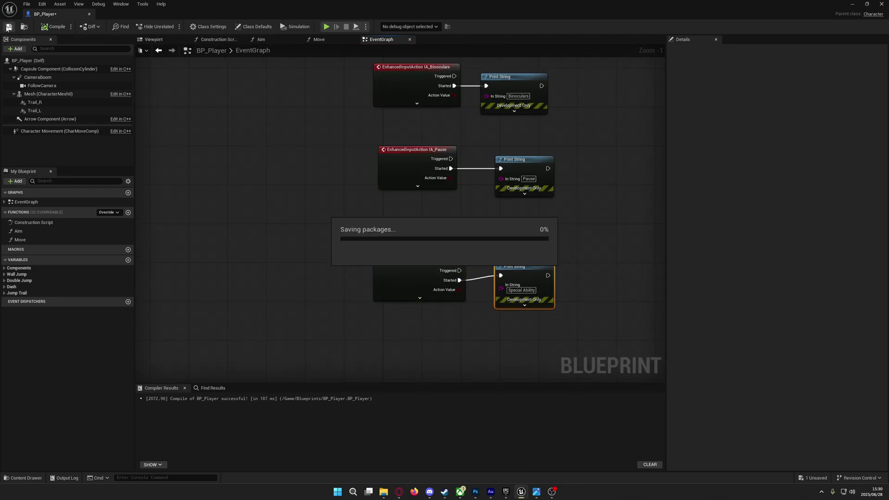
Move the IA_SpecialAbility event node so its Started wire runs straight into its Print String
click(414, 267)
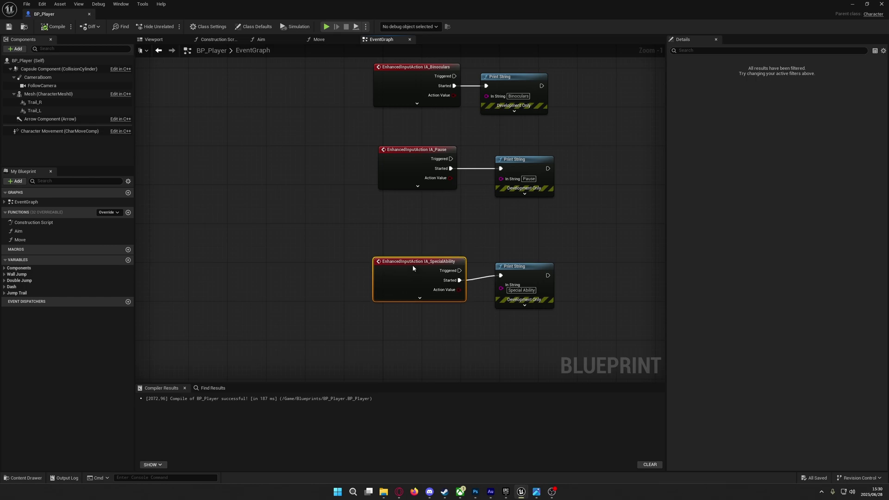
drag(414, 268, 413, 261)
scroll(535, 251, down, 3)
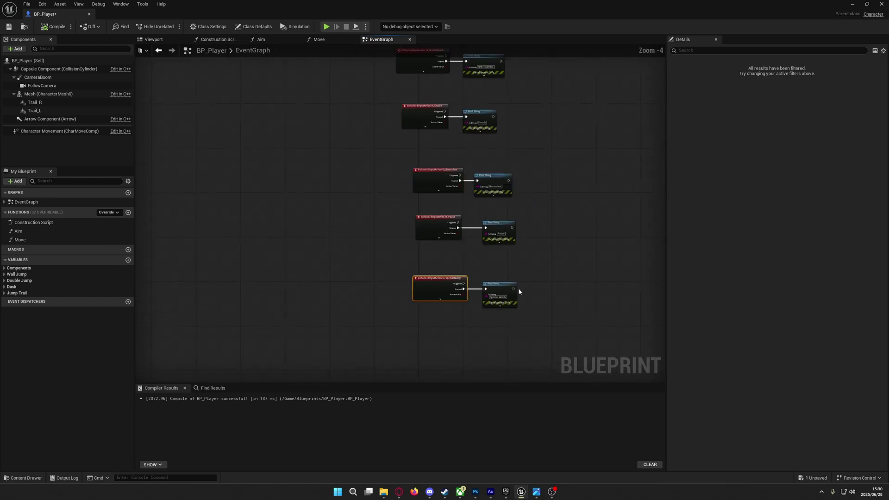
right_drag(519, 291, 493, 333)
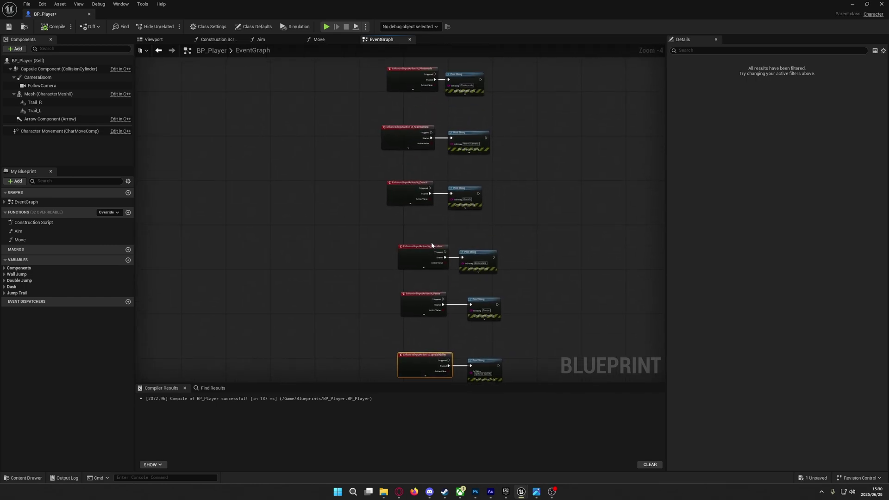
Switch to the Lvl_Platforming level editor, start playing the level and trigger the attack input repeatedly to test it
click(851, 5)
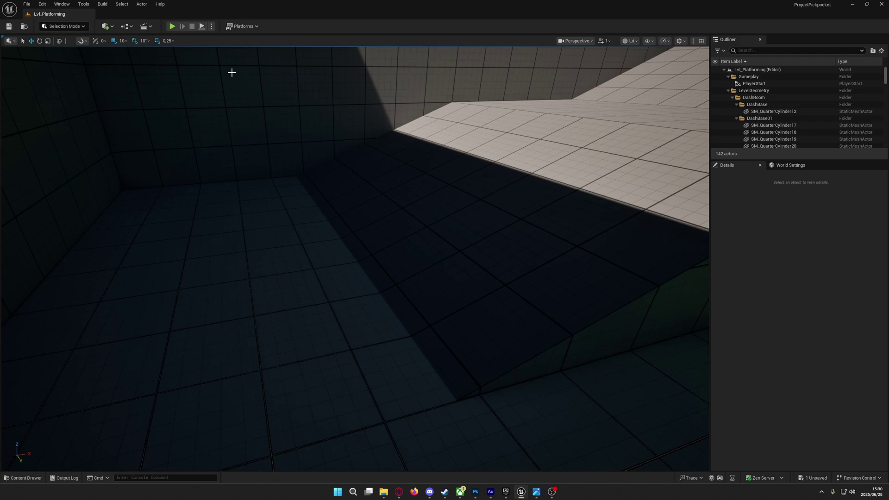
click(173, 27)
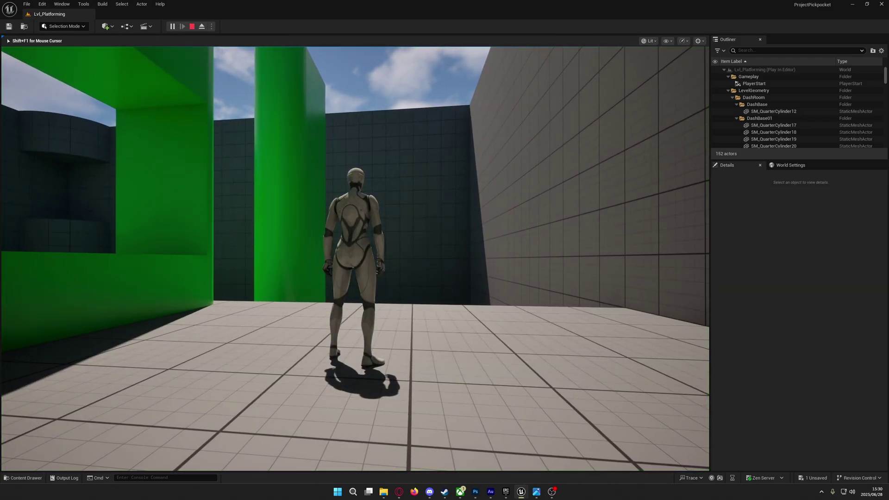
click(354, 258)
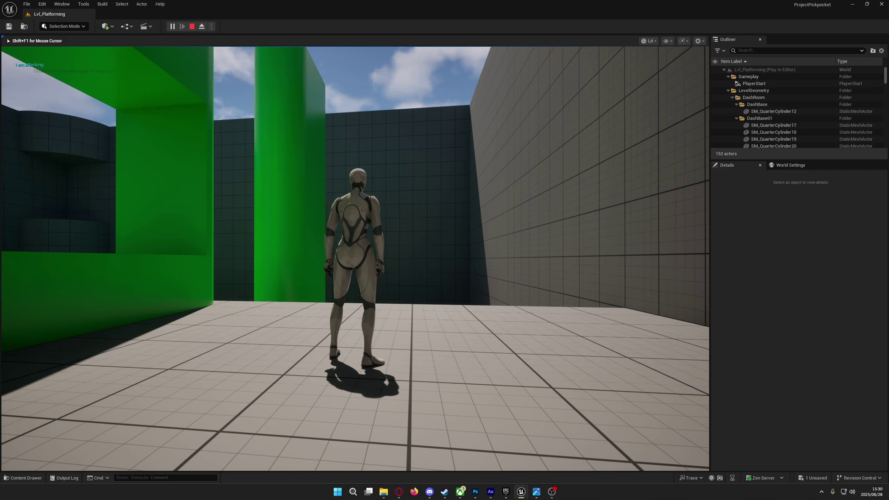
click(355, 258)
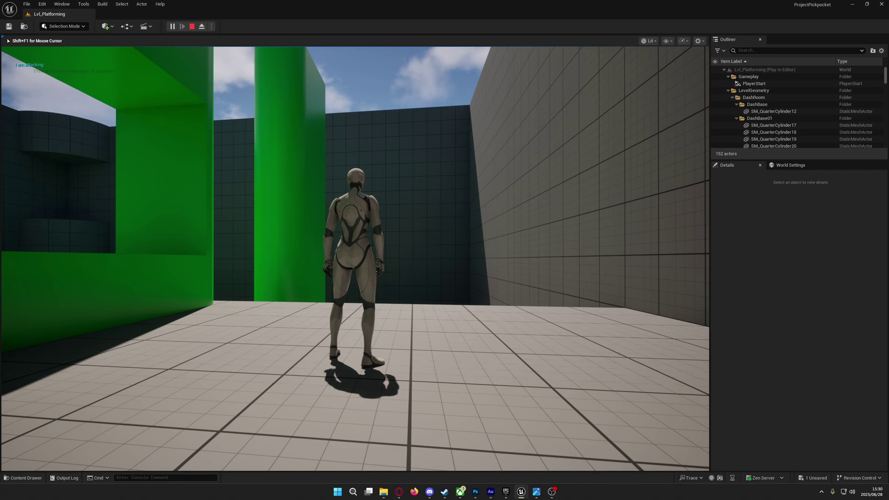
click(355, 259)
click(354, 258)
click(355, 259)
click(355, 259)
click(354, 259)
click(355, 259)
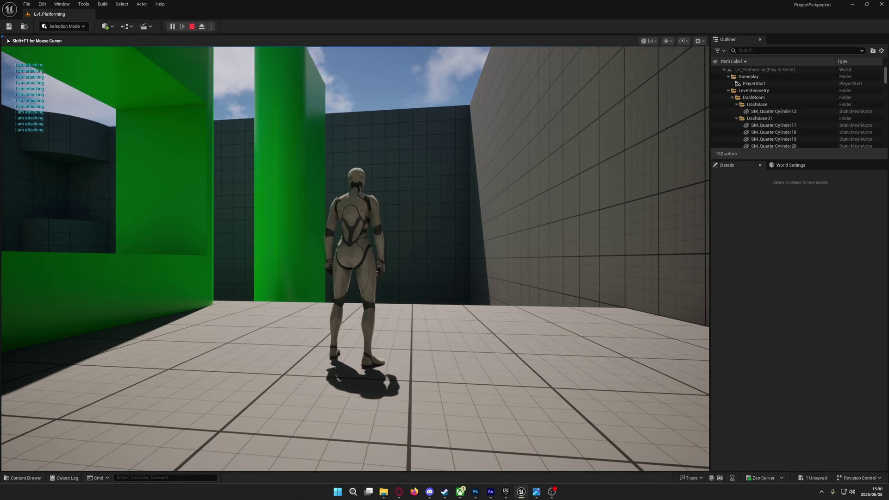
Test the interact and special ability inputs in the running level
key(e)
key(e)
key(e)
key(e)
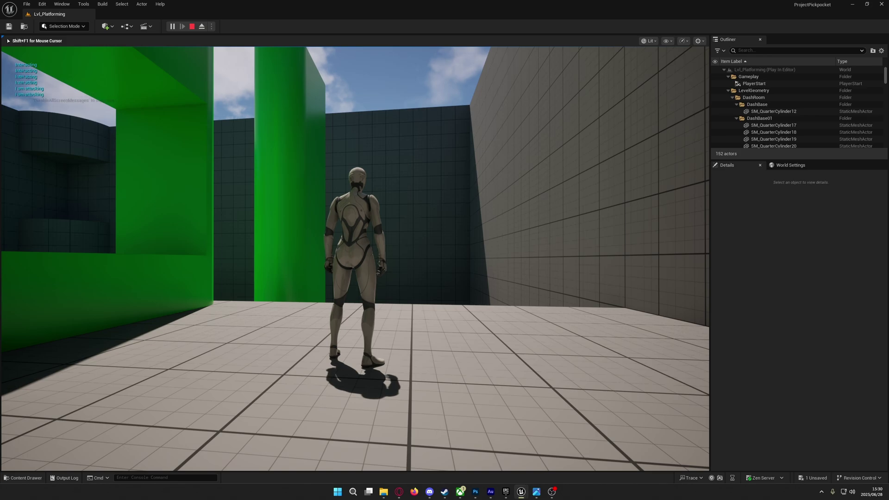
key(e)
key(e)
key(e)
key(q)
key(q)
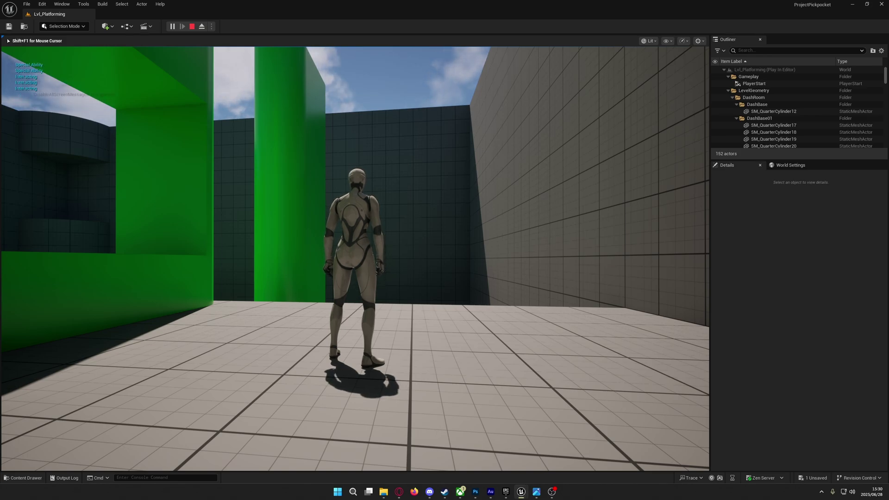
Test the binoculars and crouch inputs in the running level
key(b)
key(b)
key(b)
key(b)
key(b)
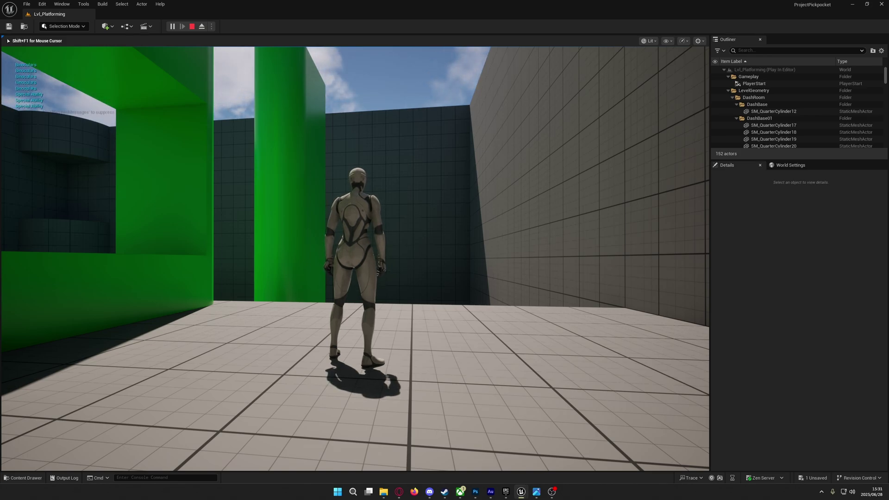
key(c)
key(c)
key(c)
key(c)
key(c)
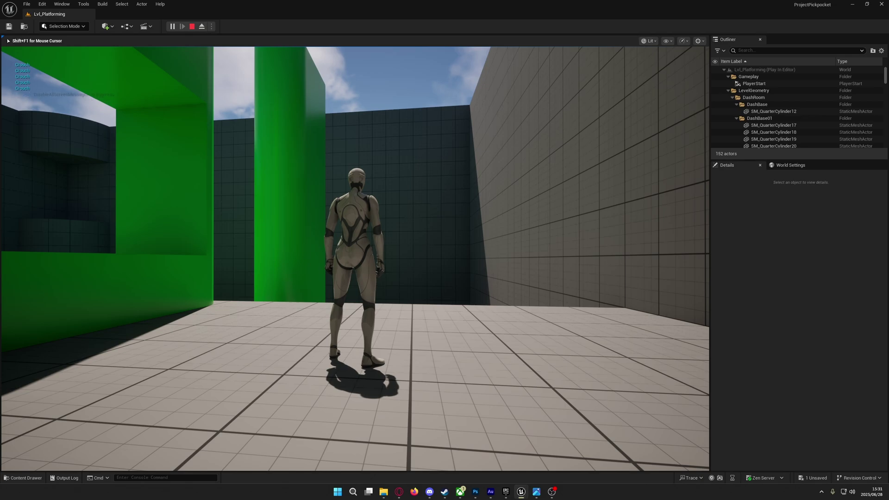
Test the photomode and map inputs, and end the play session
key(p)
key(p)
key(p)
key(p)
key(p)
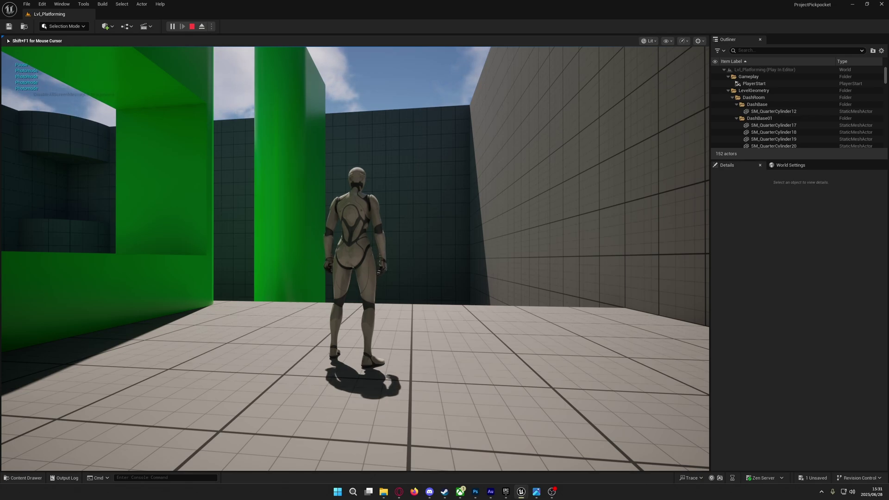
key(m)
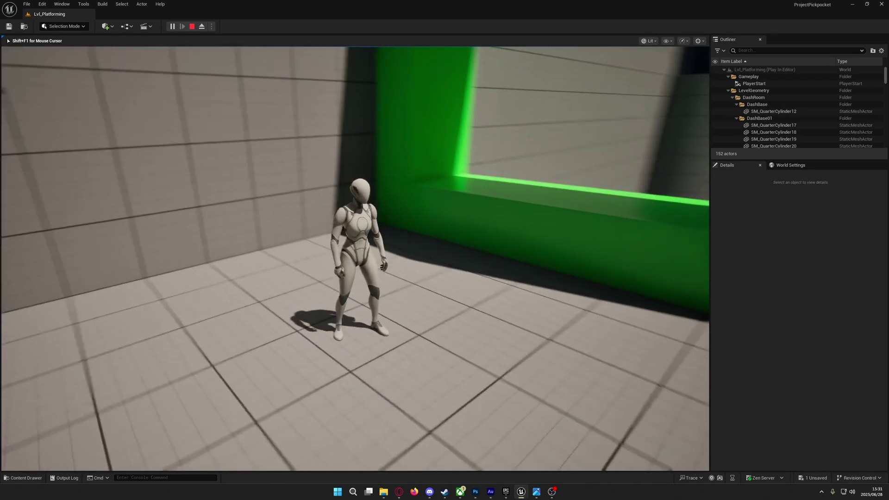
key(Escape)
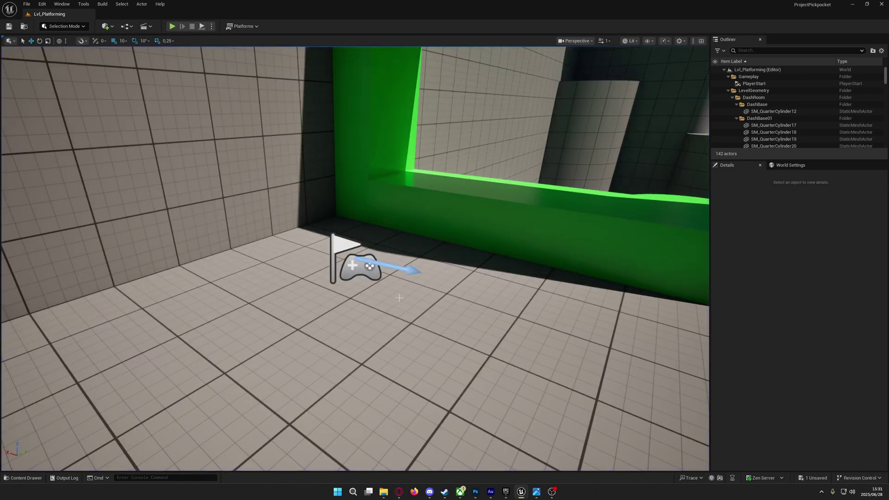